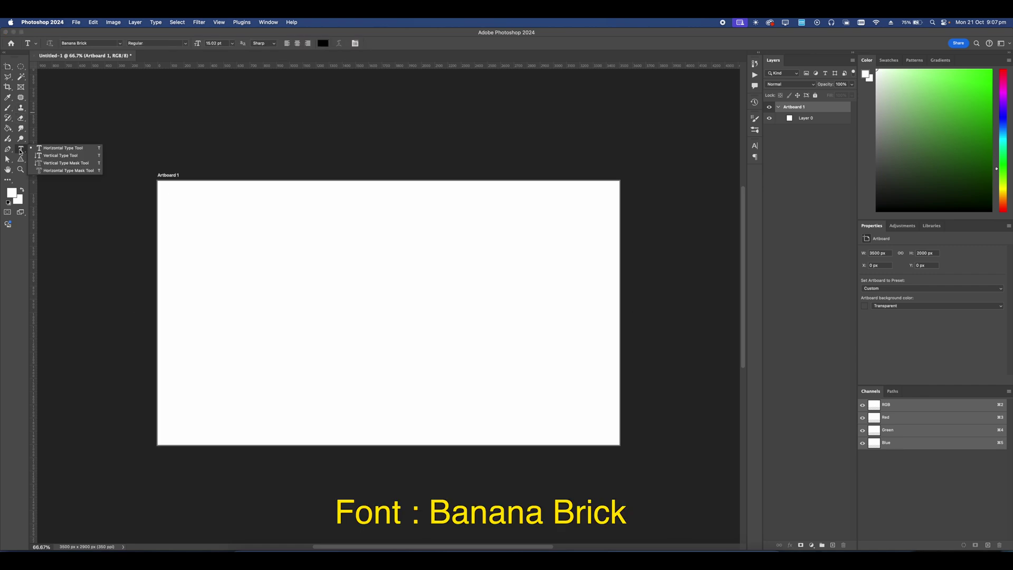
# - Add the text SUPREME in Banana Brick and scale it to about 149 pt across the artboard's centre
pyautogui.click(216, 226)
pyautogui.write('ouPREME')
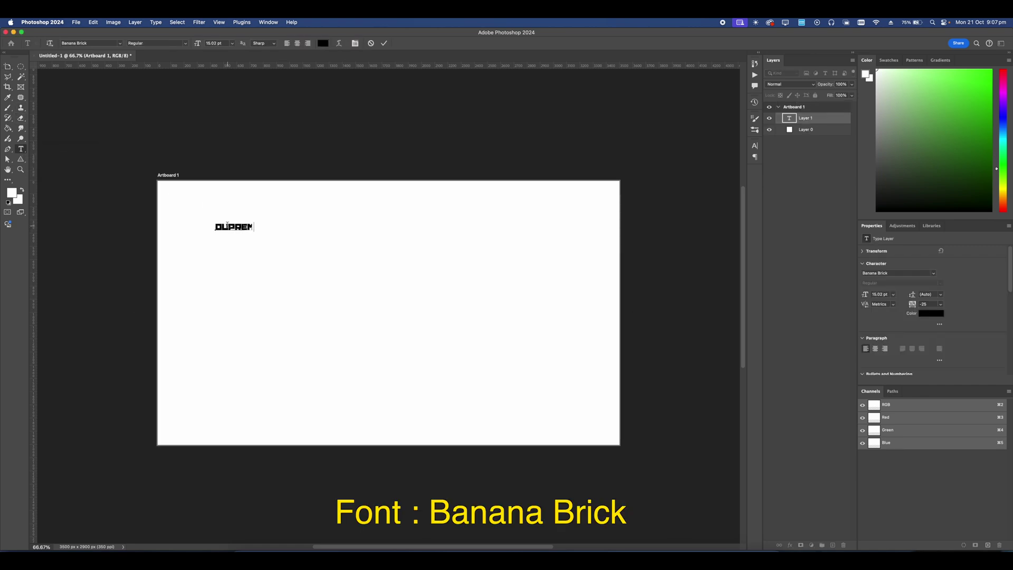
pyautogui.press('super+Return')
pyautogui.press('super+t')
pyautogui.moveTo(238, 233); pyautogui.dragTo(253, 307)
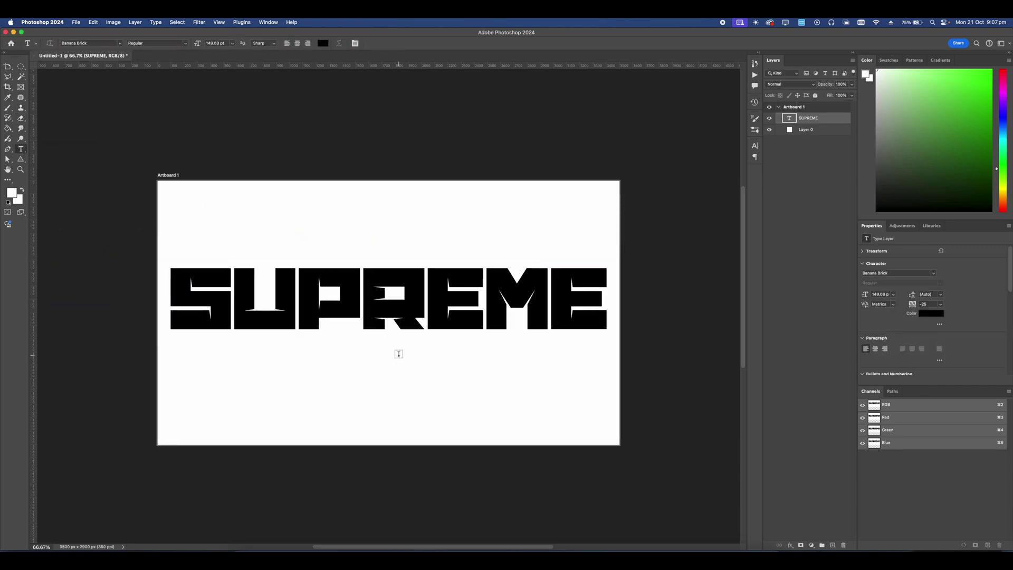
# - Add a separate GUN METAL text layer below the SUPREME lettering
pyautogui.click(399, 350)
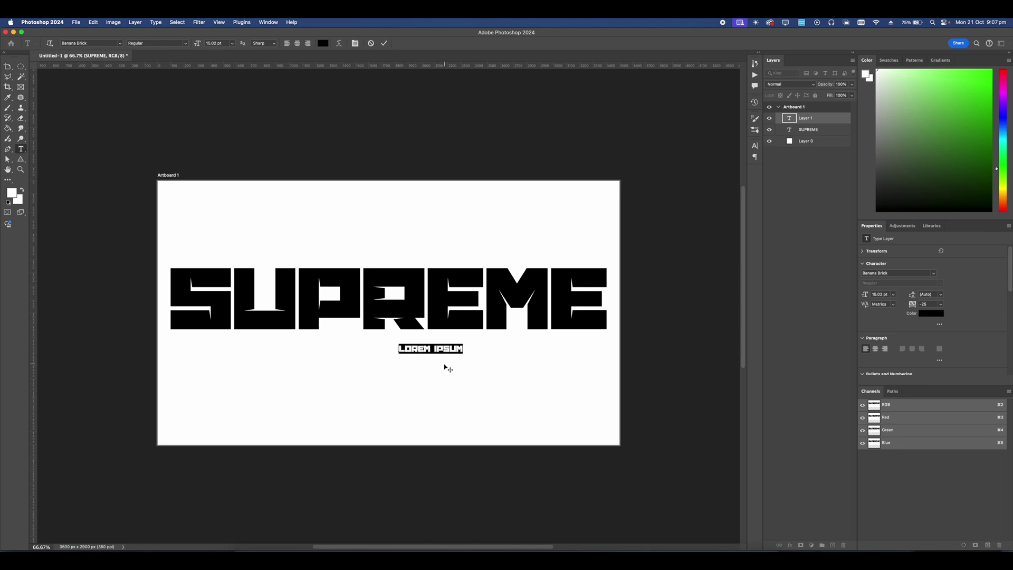
pyautogui.write('ART')
pyautogui.press('BackSpace')
pyautogui.press('BackSpace')
pyautogui.press('BackSpace')
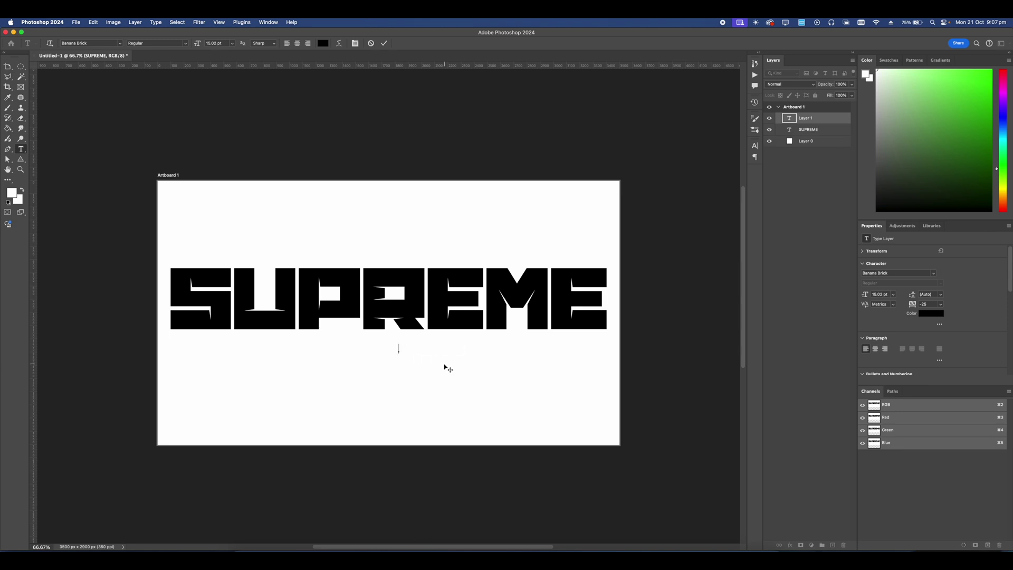
pyautogui.write('GUN METAL')
pyautogui.press('super+Return')
# - Scale GUN METAL to about 23 pt and align it beneath the final letters of SUPREME
pyautogui.press('super+t')
pyautogui.moveTo(453, 353); pyautogui.dragTo(580, 343)
pyautogui.press('Return')
pyautogui.press('super+t')
pyautogui.press('Return')
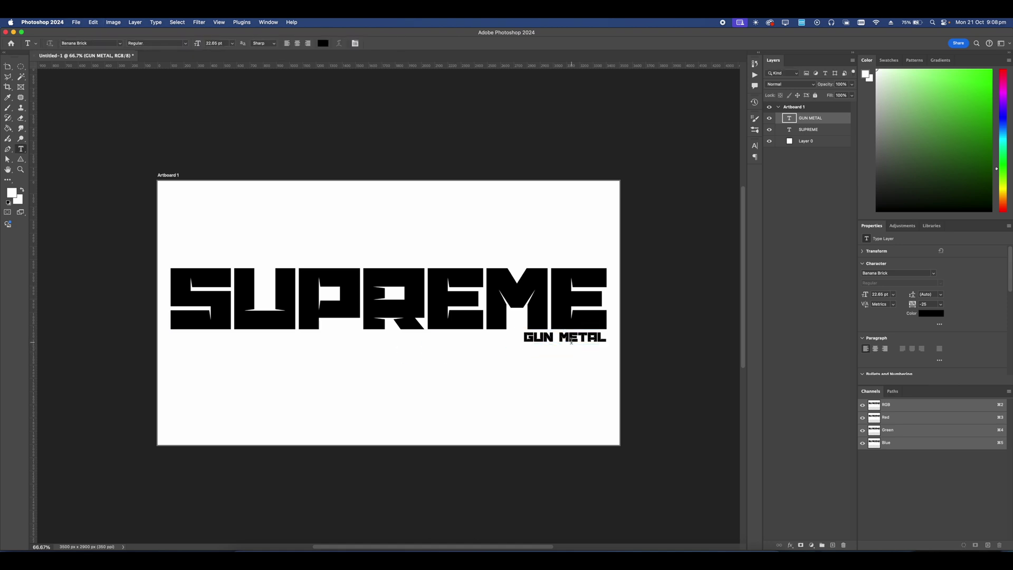
# - Create a new 3500 × 2000 px document at 350 pixels/inch with a white background
pyautogui.click(93, 22)
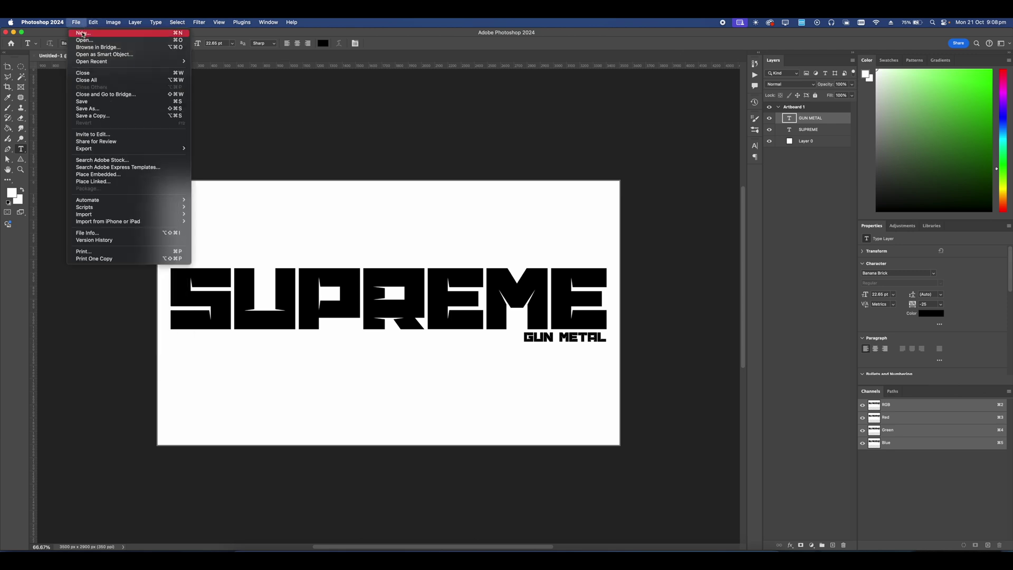
pyautogui.click(82, 32)
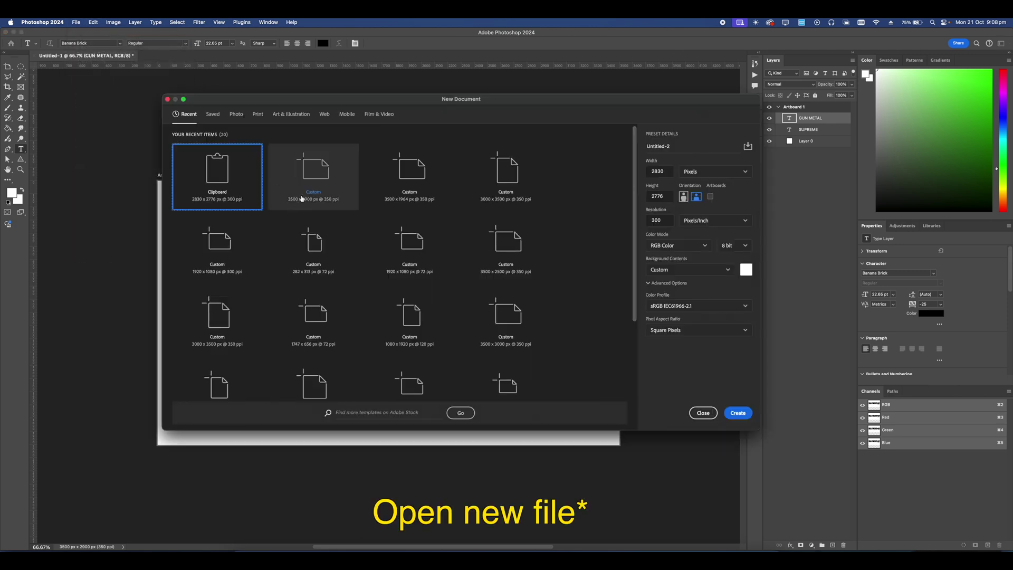
pyautogui.click(313, 176)
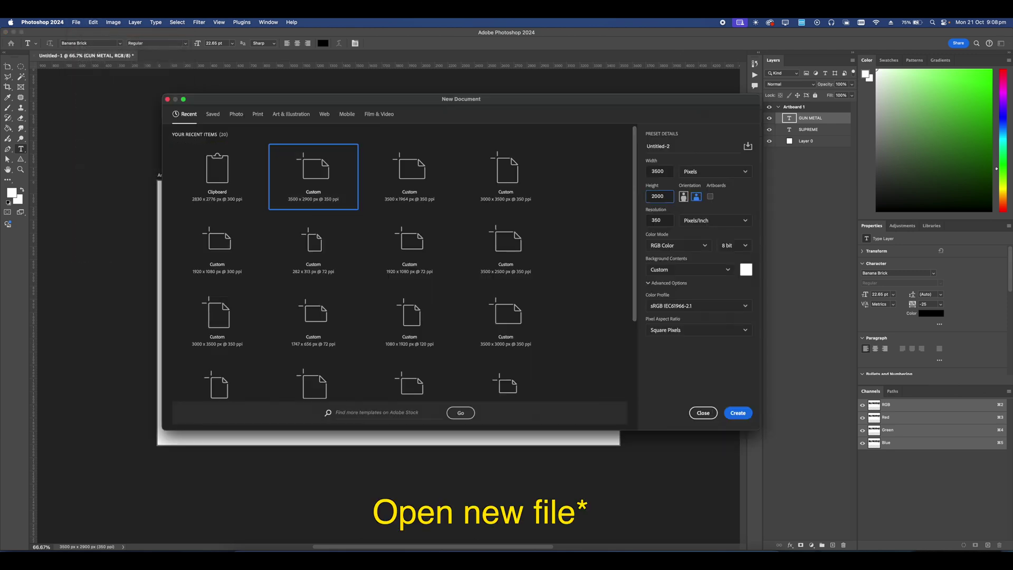
pyautogui.click(738, 413)
pyautogui.scroll(-3, 455, 243)
pyautogui.scroll(1, 454, 256)
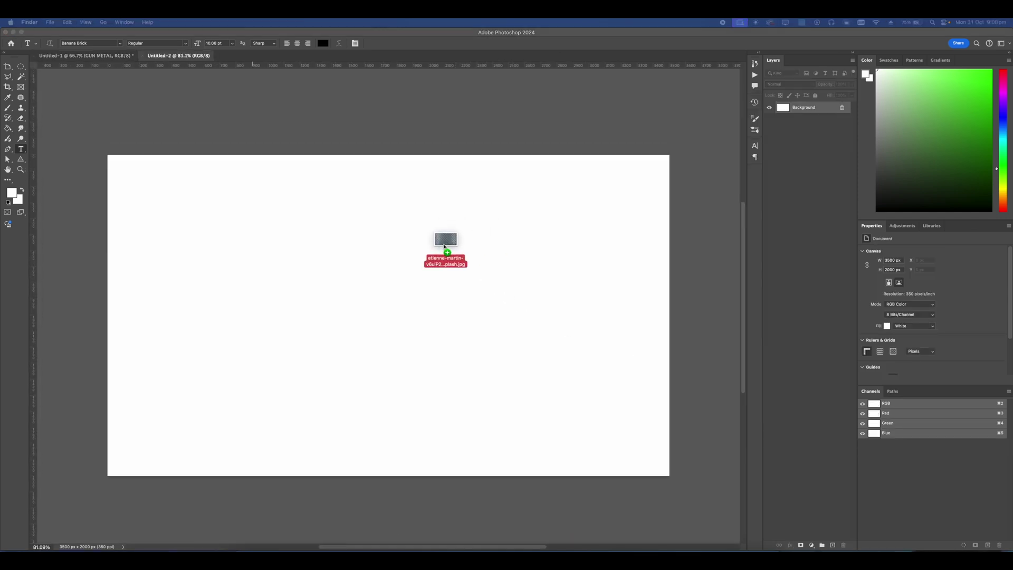
# - Place the diamond-plate metal photo in the new document and rasterize its layer
pyautogui.moveTo(444, 248); pyautogui.dragTo(400, 228)
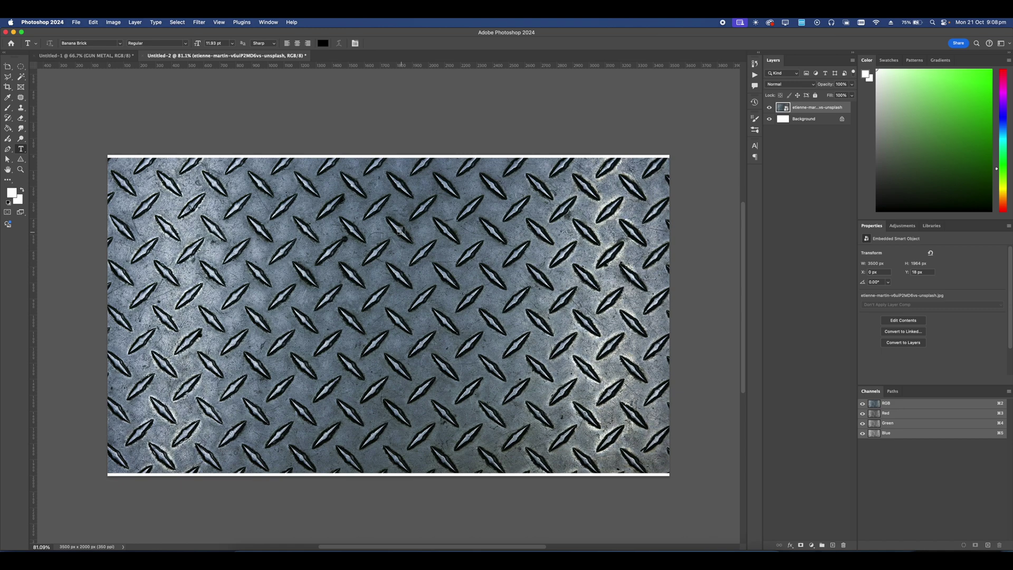
pyautogui.rightClick(794, 107)
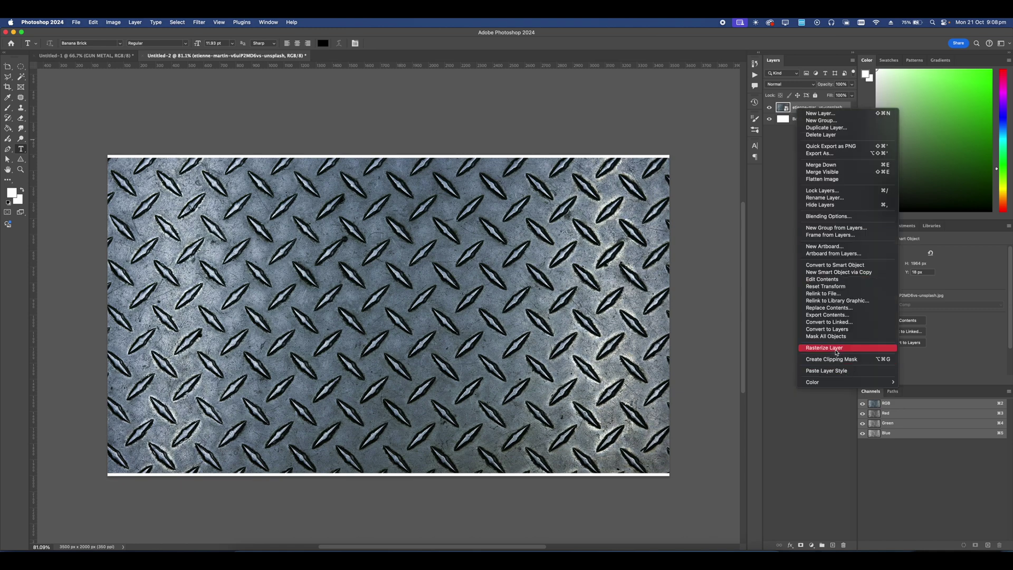
pyautogui.click(844, 355)
# - Stretch the metal photo vertically so it fills the full 2000 px canvas height
pyautogui.press('super+t')
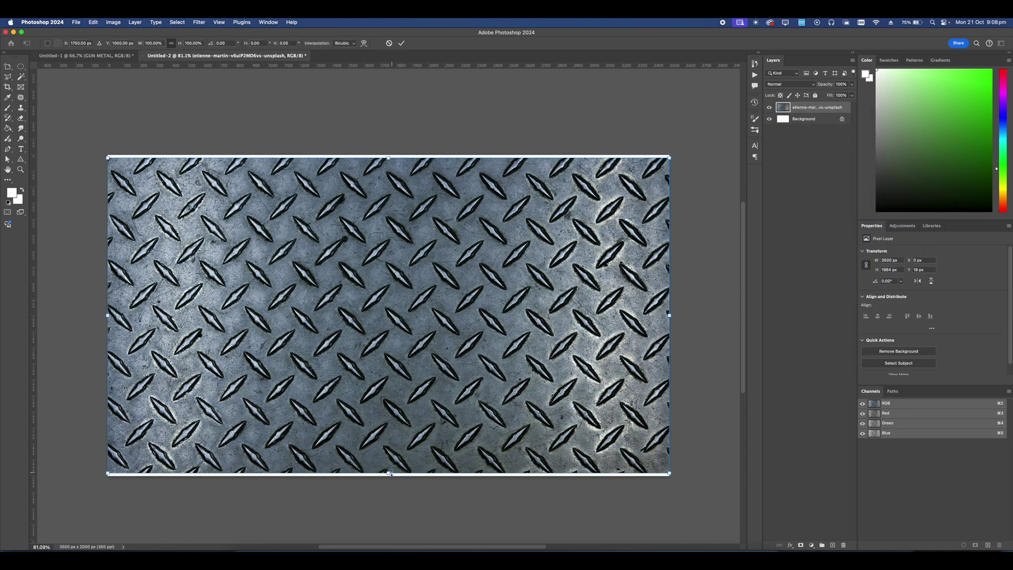
pyautogui.moveTo(390, 473); pyautogui.dragTo(391, 476)
pyautogui.moveTo(388, 157); pyautogui.dragTo(389, 154)
pyautogui.press('Return')
pyautogui.press('t')
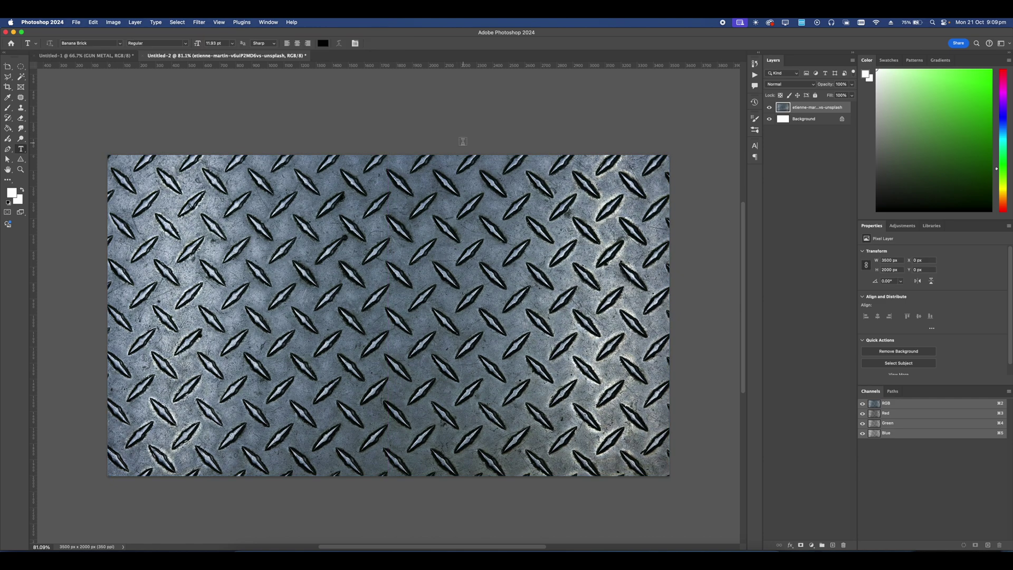
# - Define the metal texture as a pattern named GUN METAL
pyautogui.click(93, 22)
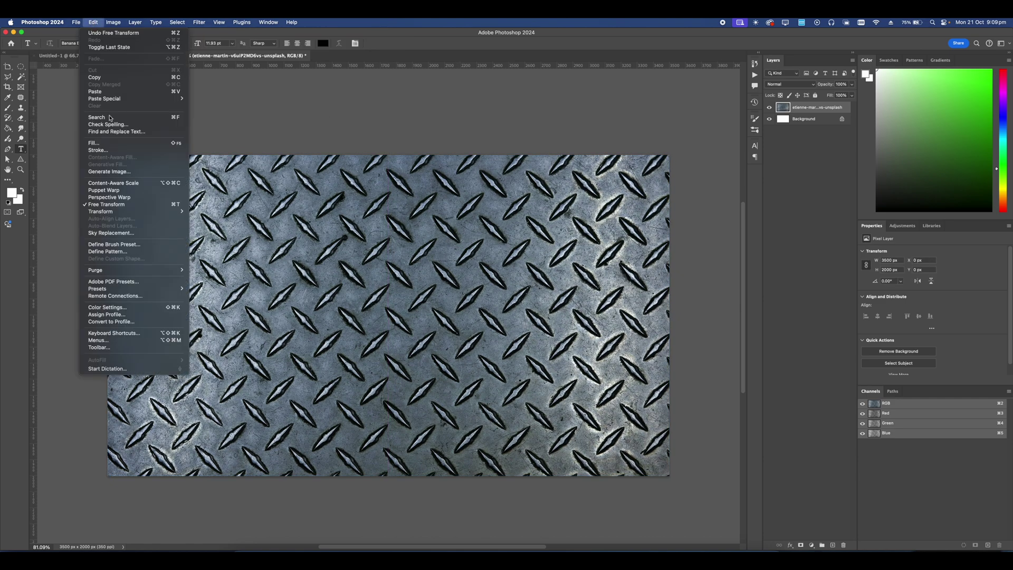
pyautogui.click(115, 251)
pyautogui.press('BackSpace')
pyautogui.write('GUN METAL')
pyautogui.press('Return')
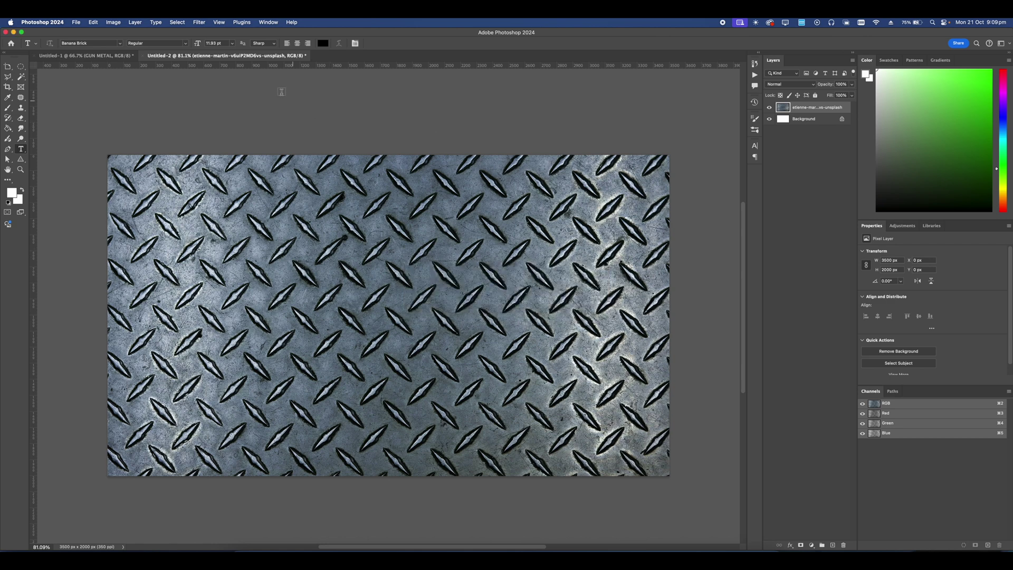
# - Return to the lettering document and open the blending options of the SUPREME text layer
pyautogui.click(86, 56)
pyautogui.scroll(3, 345, 220)
pyautogui.scroll(1, 384, 231)
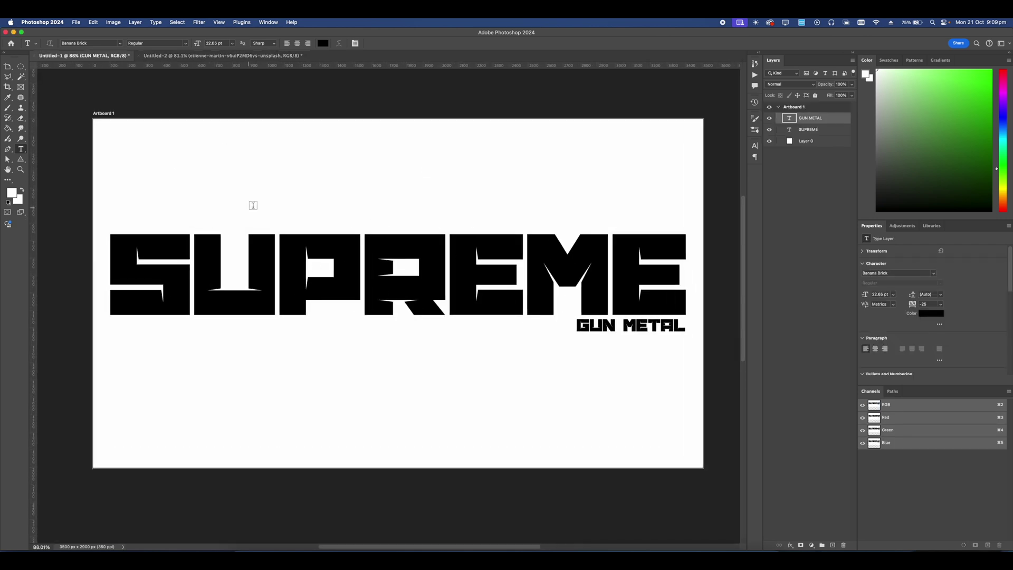
pyautogui.scroll(2, 307, 204)
pyautogui.moveTo(206, 146); pyautogui.dragTo(183, 145)
pyautogui.press('v')
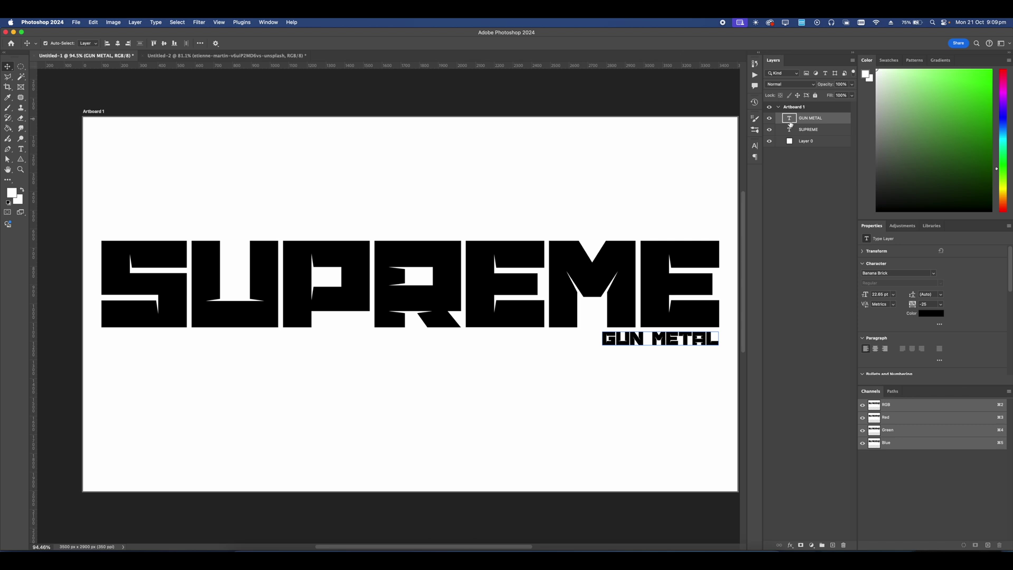
pyautogui.doubleClick(808, 130)
pyautogui.click(832, 133)
pyautogui.press('Return')
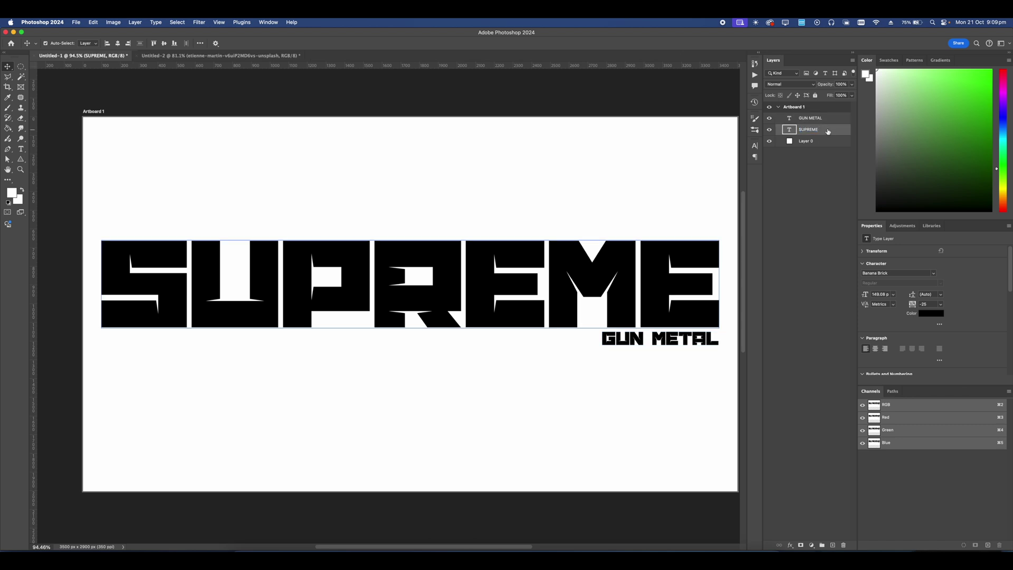
pyautogui.rightClick(829, 132)
pyautogui.click(846, 227)
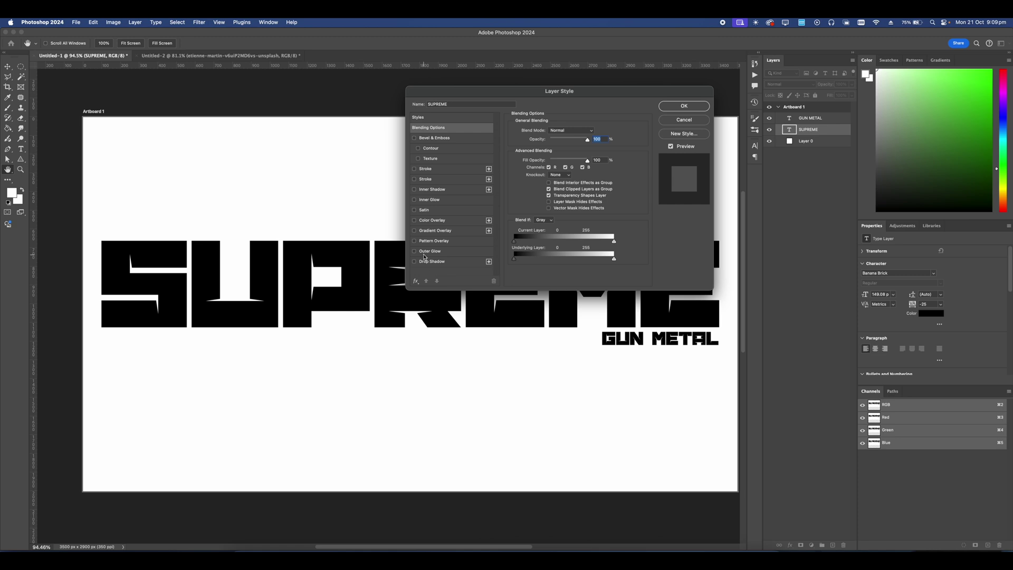
# - Remove the duplicate Stroke entry from the layer style's effects list and move the dialog aside
pyautogui.click(416, 282)
pyautogui.click(431, 403)
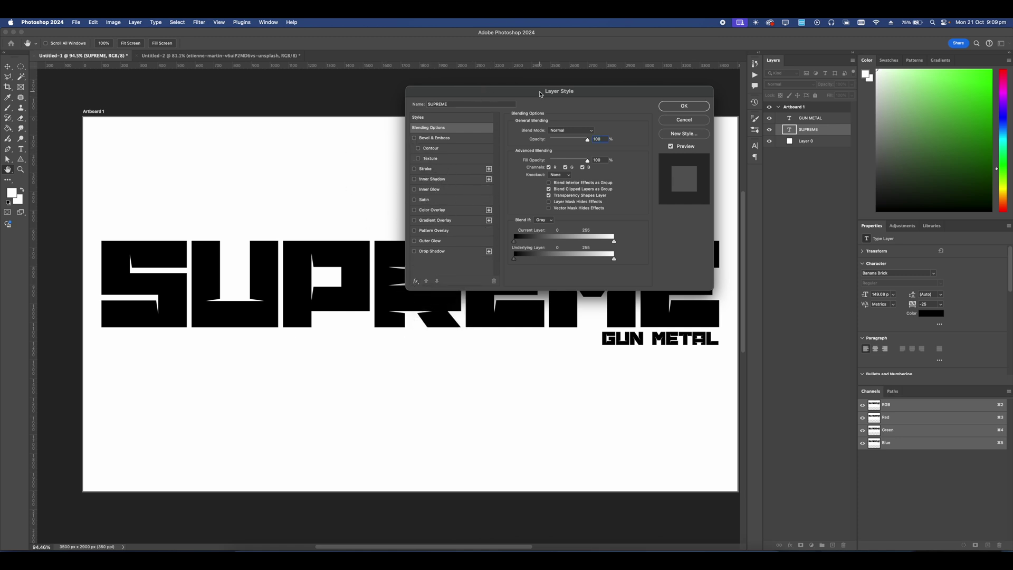
pyautogui.moveTo(540, 94); pyautogui.dragTo(492, 100)
# - Apply a Pattern Overlay to SUPREME using the newly defined metal pattern, scaled to 33%
pyautogui.click(383, 238)
pyautogui.click(517, 163)
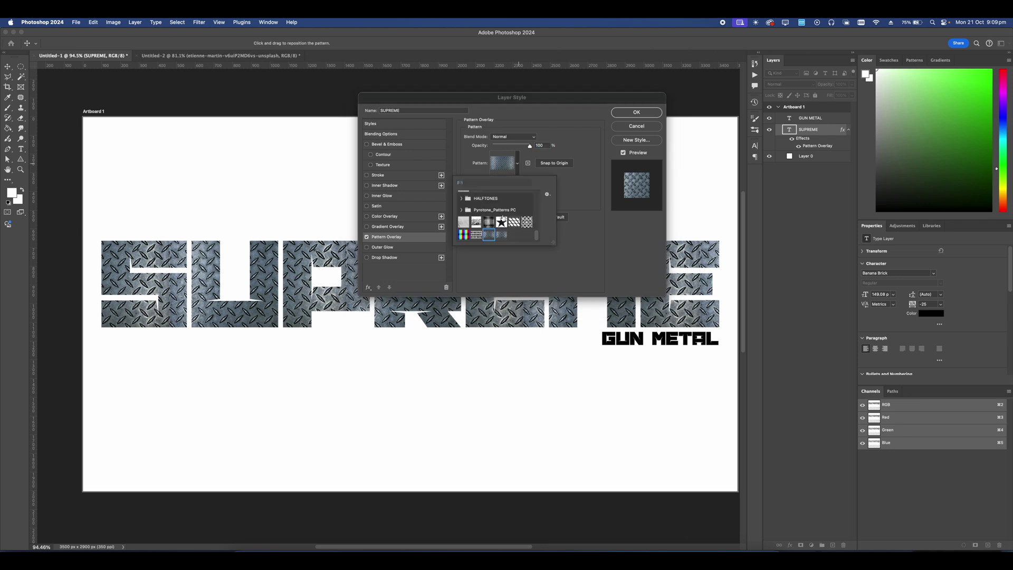
pyautogui.click(500, 233)
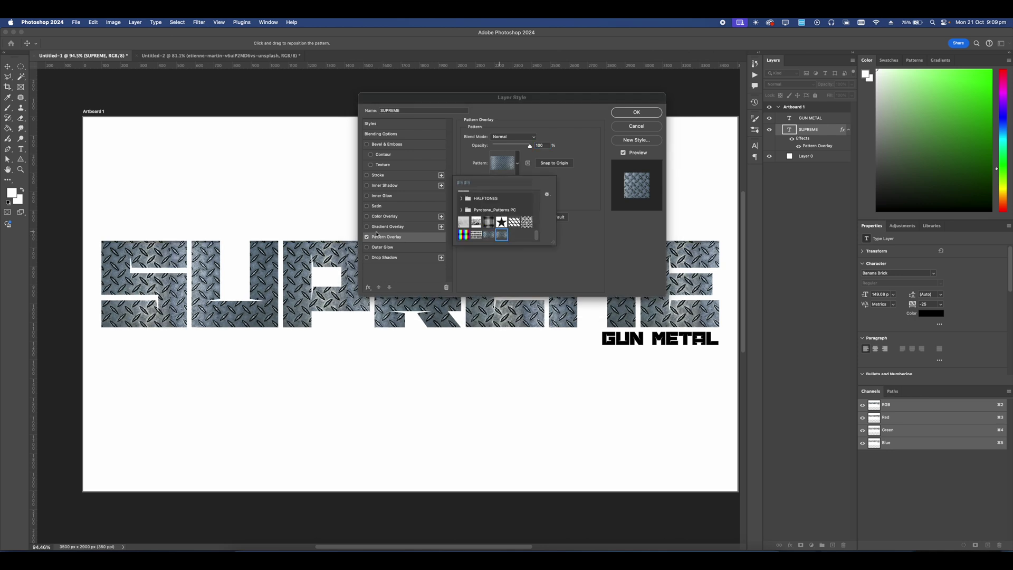
pyautogui.click(530, 269)
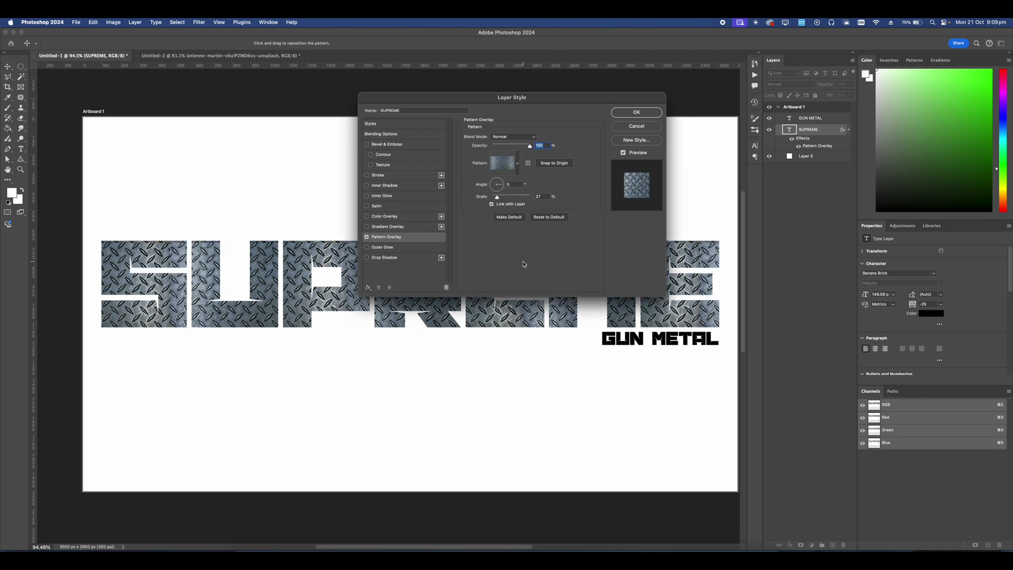
pyautogui.moveTo(497, 196); pyautogui.dragTo(499, 200)
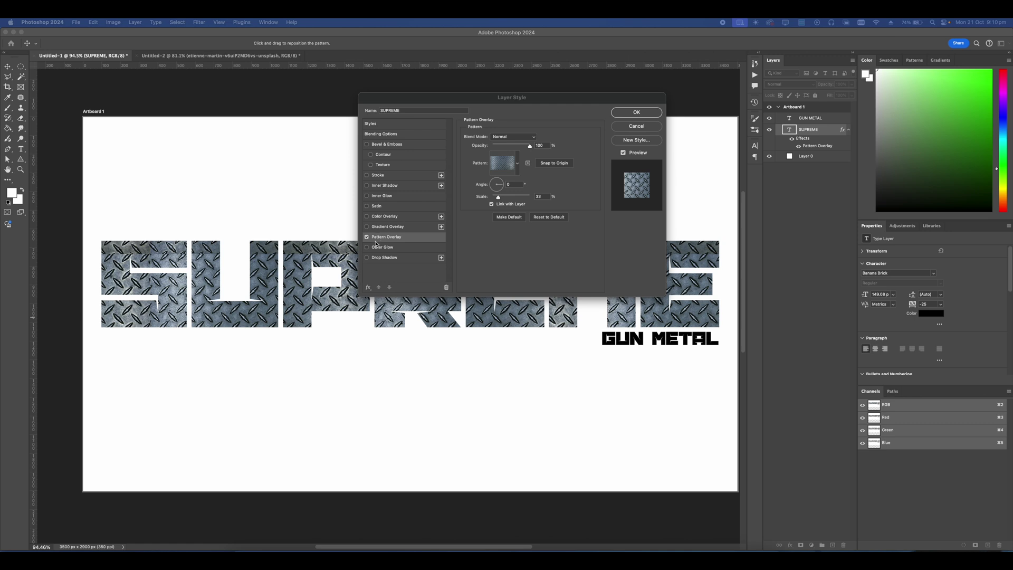
# - Add an Inner Glow to SUPREME with a grey colour and the Normal blend mode
pyautogui.click(376, 197)
pyautogui.click(483, 164)
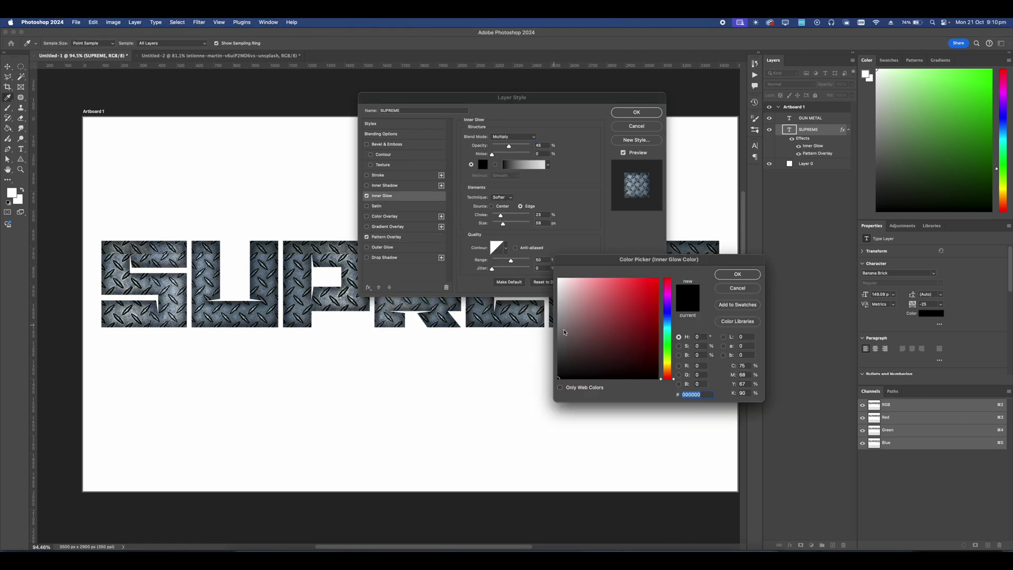
pyautogui.click(534, 328)
pyautogui.press('Return')
pyautogui.click(514, 136)
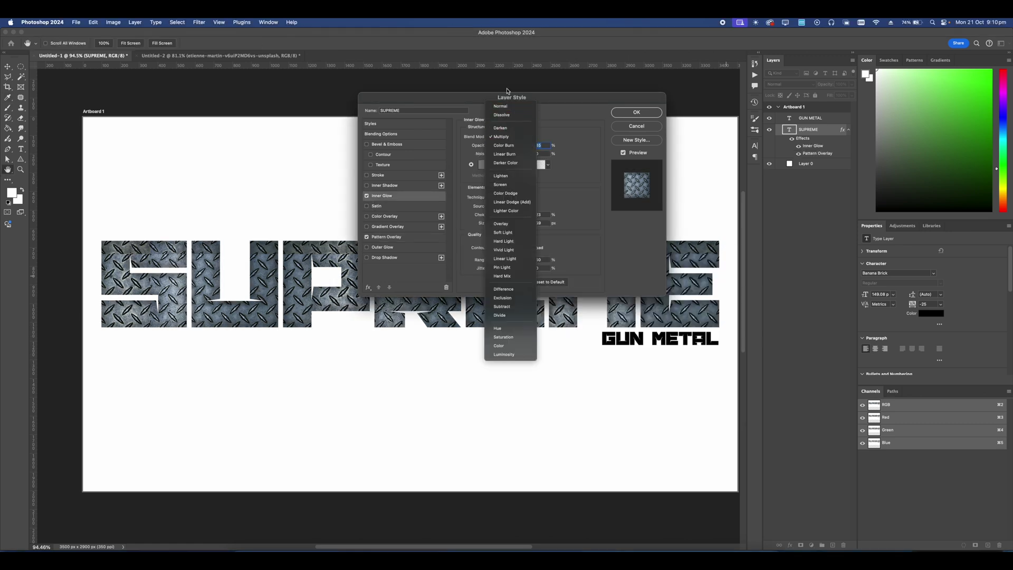
pyautogui.click(503, 105)
# - Set the Inner Glow's noise to 8%, opacity to 33%, choke to 11% and size to 40 px
pyautogui.click(538, 153)
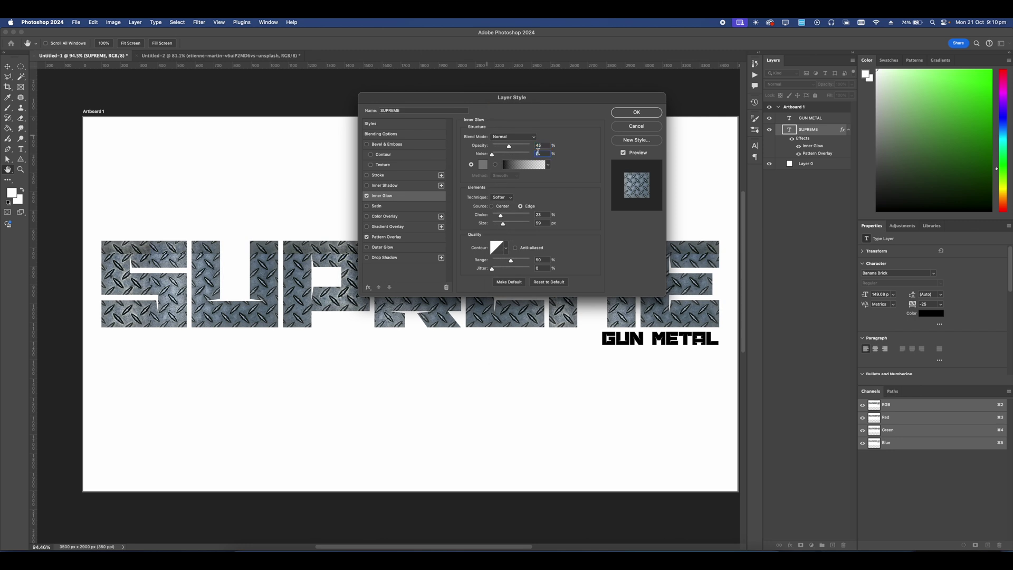
pyautogui.write('8')
pyautogui.click(543, 144)
pyautogui.write('33')
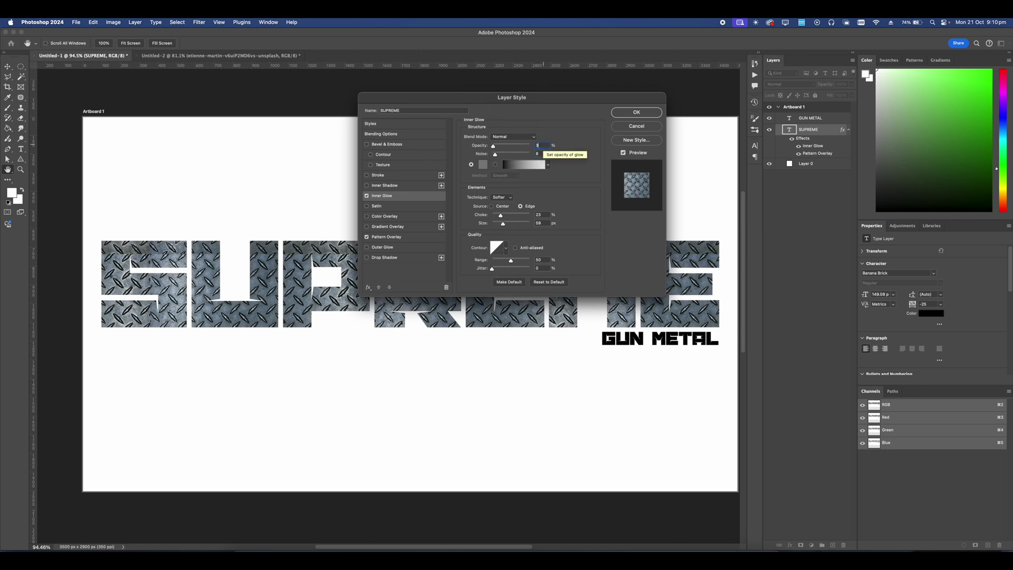
pyautogui.click(538, 214)
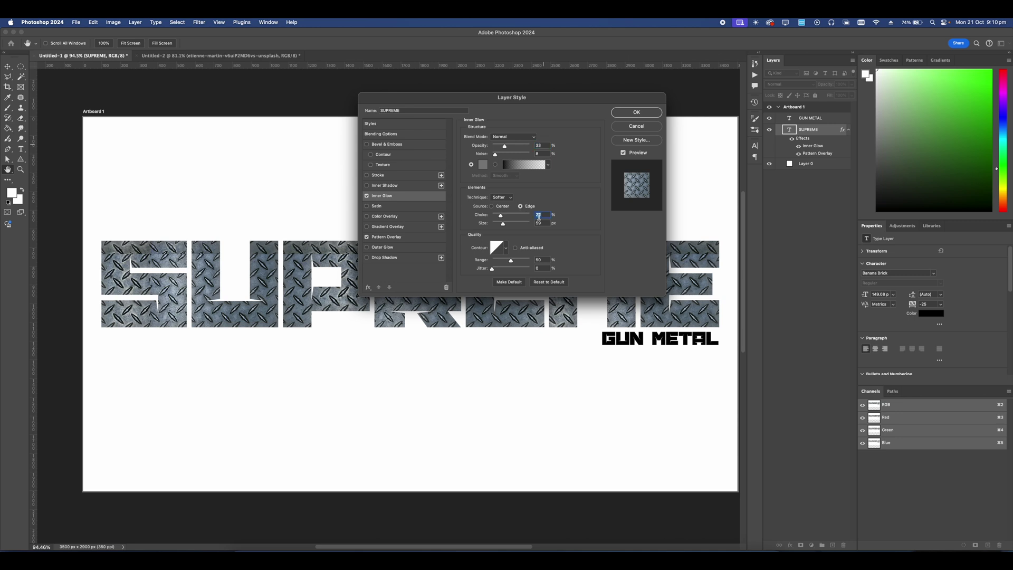
pyautogui.write('11')
pyautogui.click(539, 223)
pyautogui.write('40')
# - Add a Stroke to SUPREME with Center position and a size of 3 px
pyautogui.click(367, 207)
pyautogui.click(368, 176)
pyautogui.click(501, 146)
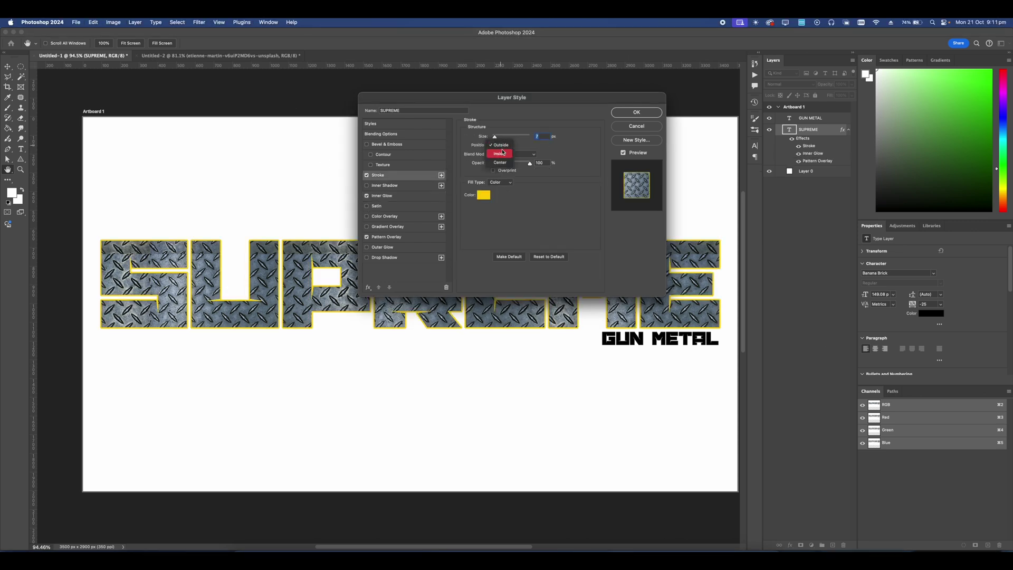
pyautogui.click(498, 164)
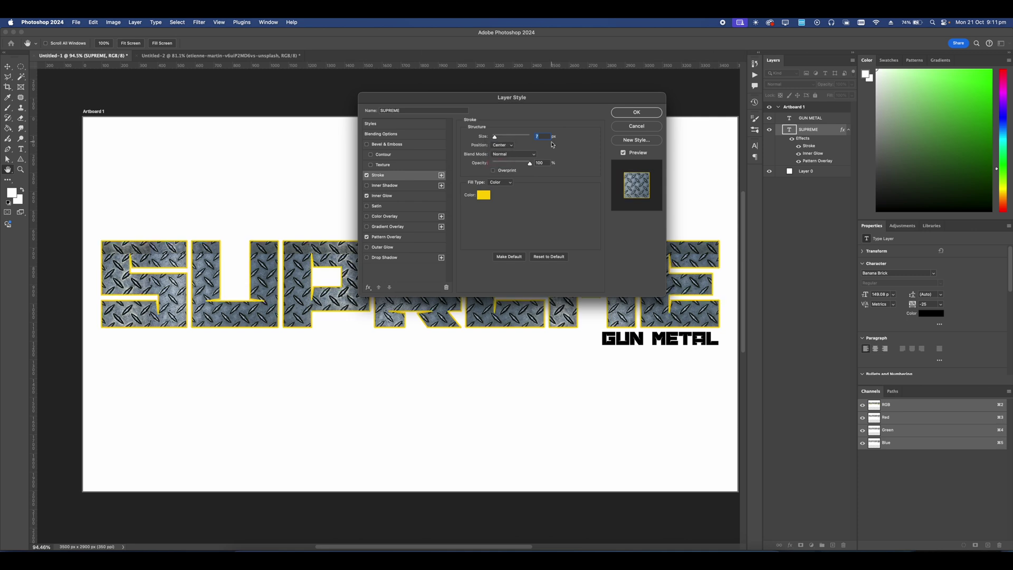
pyautogui.write('3')
# - Leave the stroke's solid colour as it is and change its fill type to Gradient
pyautogui.click(484, 197)
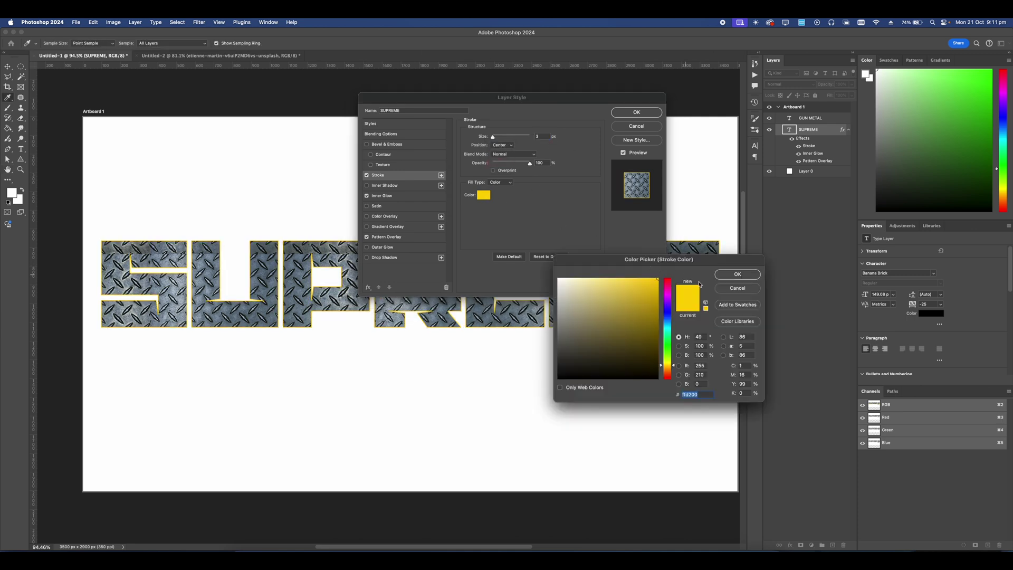
pyautogui.click(724, 290)
pyautogui.click(492, 182)
pyautogui.click(493, 191)
# - Edit the stroke gradient, placing its first colour stop at the very start and making it white
pyautogui.click(506, 196)
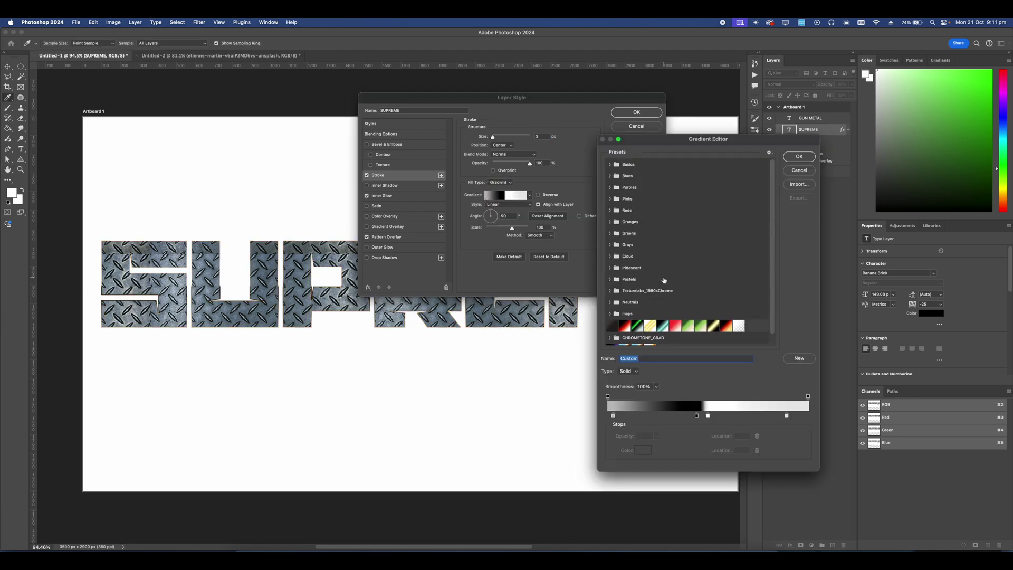
pyautogui.click(611, 416)
pyautogui.doubleClick(610, 416)
pyautogui.moveTo(598, 354); pyautogui.dragTo(518, 259)
pyautogui.press('Return')
# - Add a colour stop at 20% of the stroke gradient and make it light grey #b2b2b2
pyautogui.click(648, 416)
pyautogui.click(645, 453)
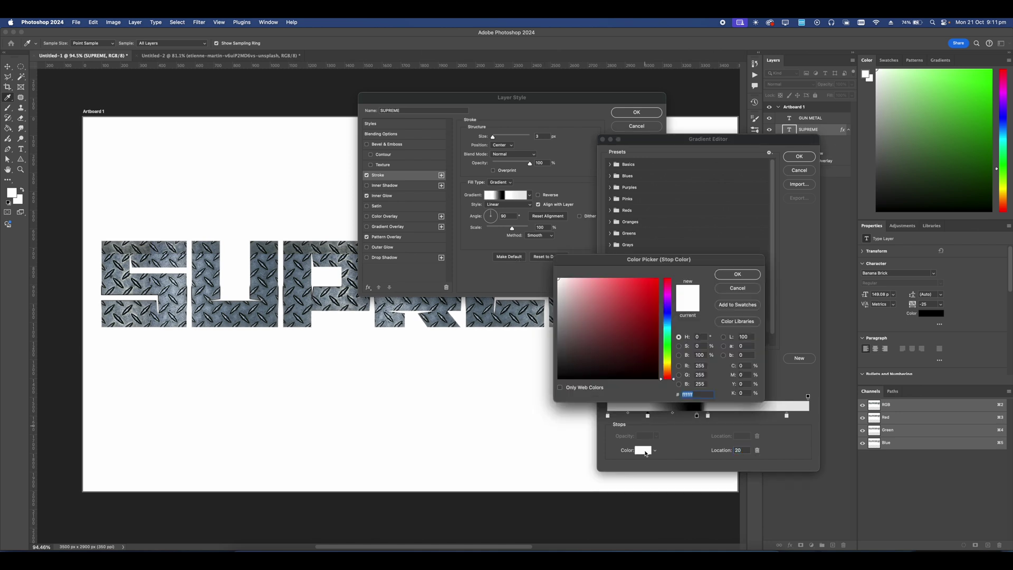
pyautogui.moveTo(599, 327); pyautogui.dragTo(556, 308)
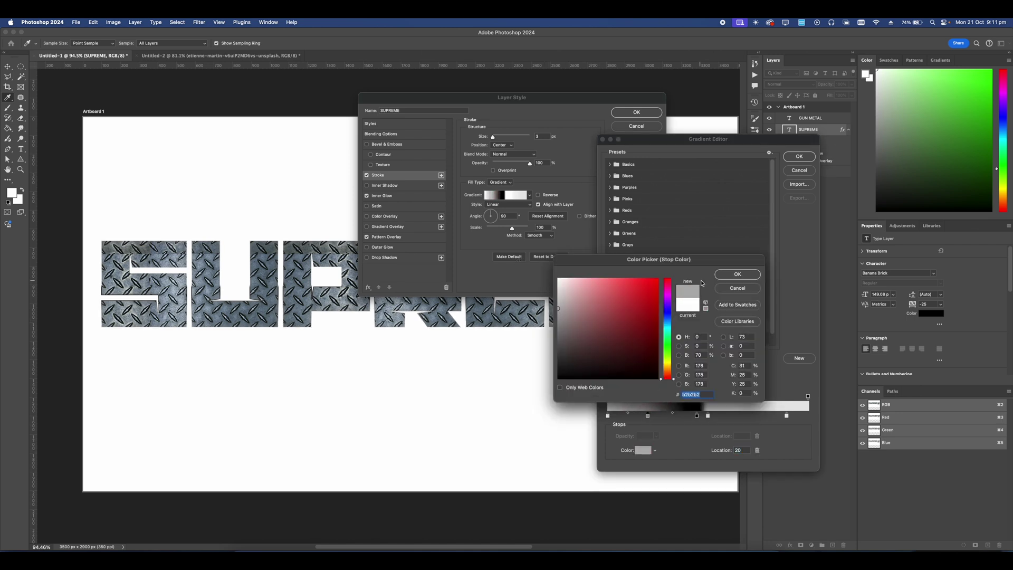
pyautogui.press('Return')
# - Add a white stop at 38% of the stroke gradient and move the black stop midway between its two white neighbours
pyautogui.click(697, 416)
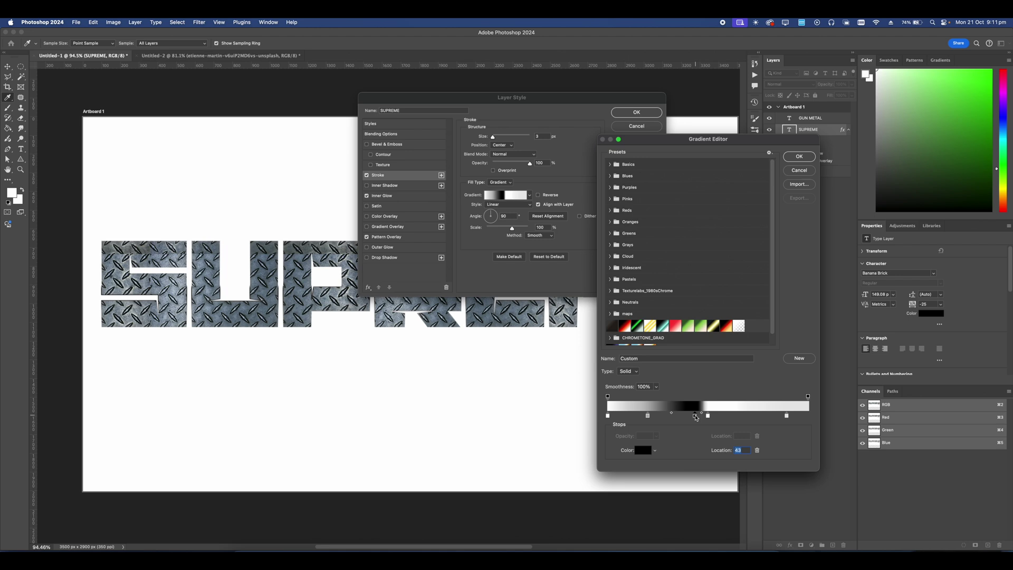
pyautogui.click(685, 416)
pyautogui.click(645, 450)
pyautogui.moveTo(581, 333); pyautogui.dragTo(539, 264)
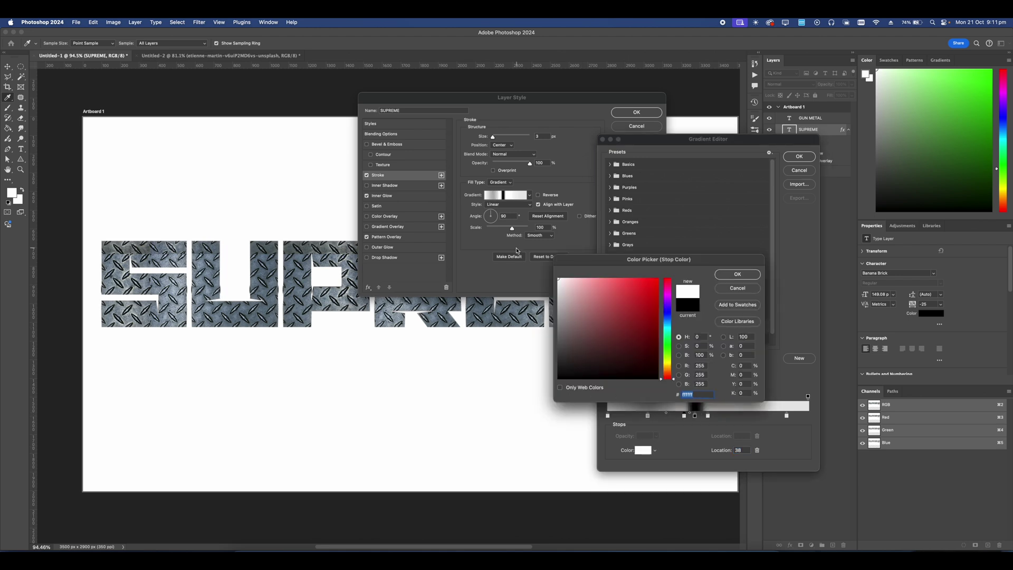
pyautogui.press('Return')
pyautogui.moveTo(695, 416); pyautogui.dragTo(718, 414)
# - Add a grey colour stop at 63% of the gradient and recolour the stop at 89% to mid grey
pyautogui.click(734, 416)
pyautogui.click(643, 450)
pyautogui.click(743, 277)
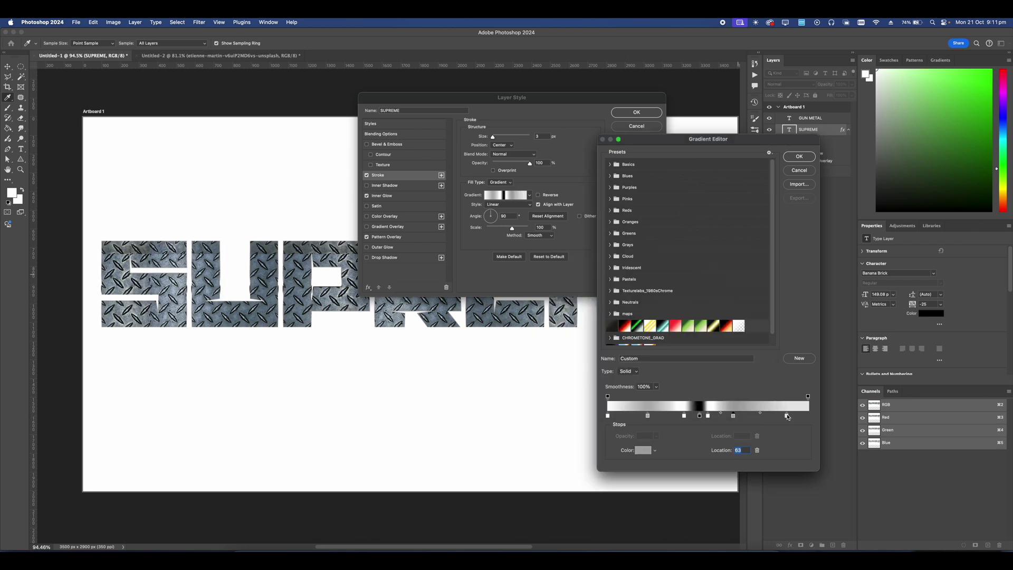
pyautogui.click(787, 416)
pyautogui.click(643, 450)
pyautogui.write('ffffff')
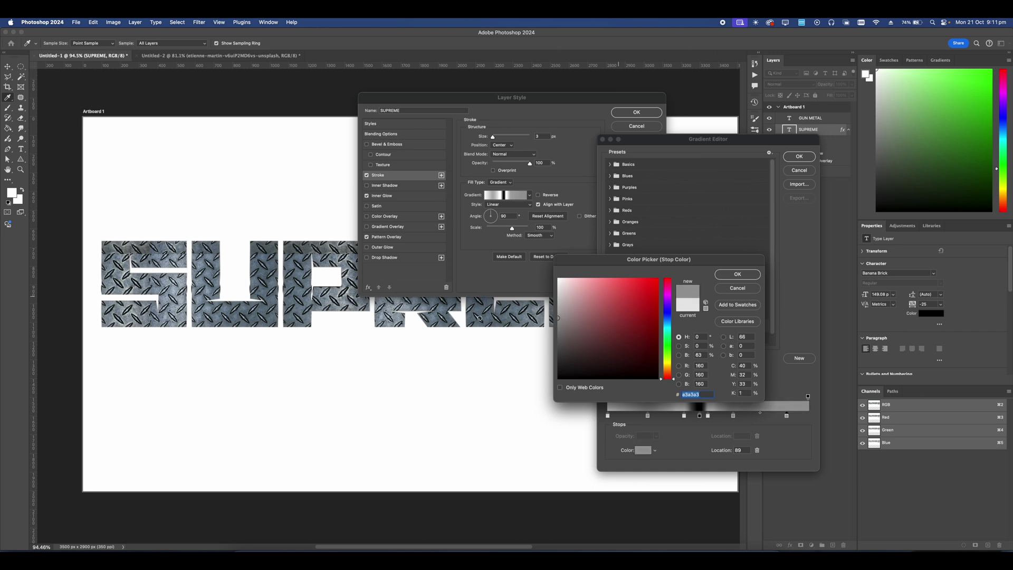
pyautogui.click(738, 275)
# - Add a white colour stop at 73% of the stroke gradient and accept the gradient
pyautogui.click(755, 416)
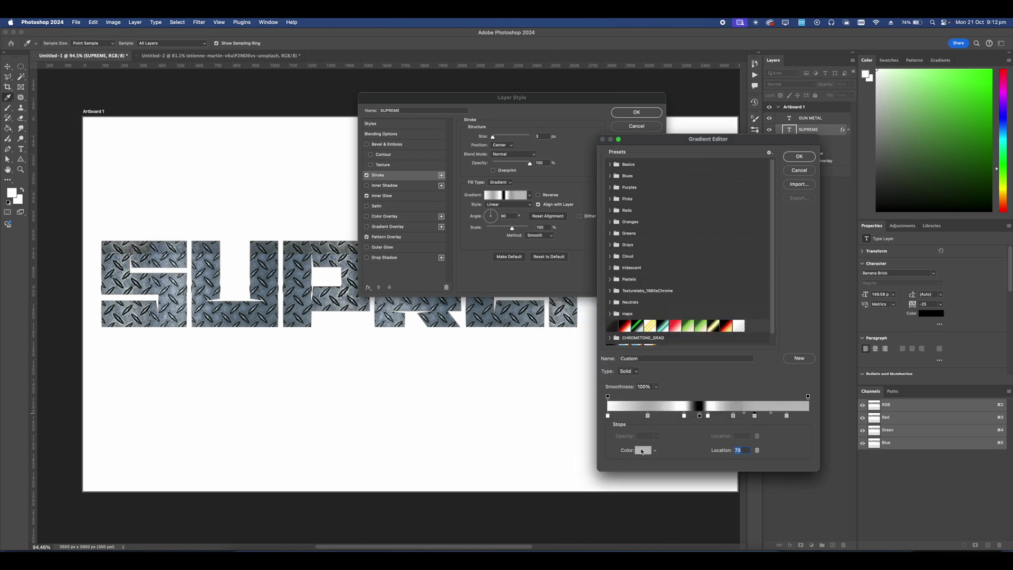
pyautogui.click(643, 450)
pyautogui.write('ffffff')
pyautogui.click(737, 275)
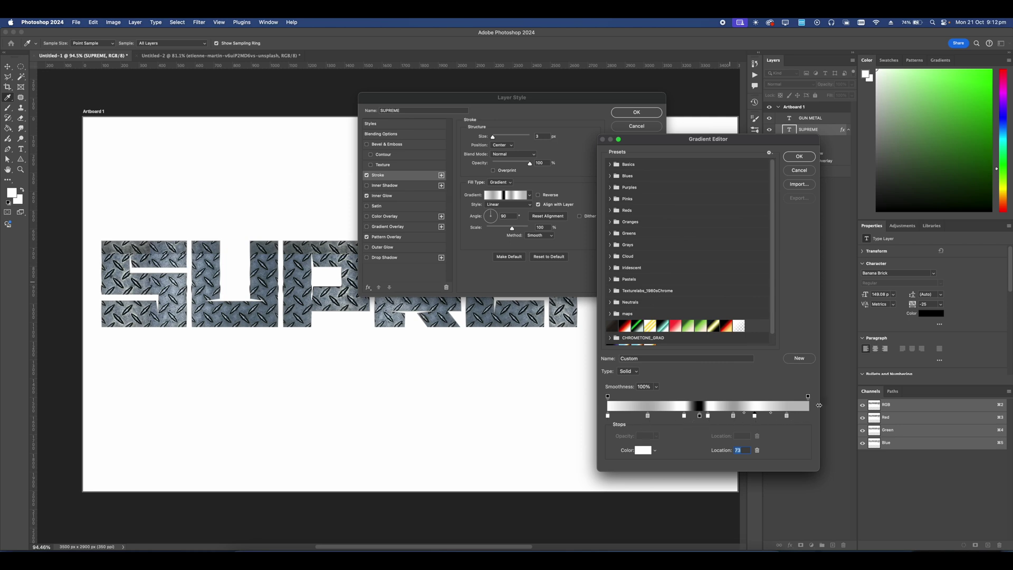
pyautogui.click(799, 157)
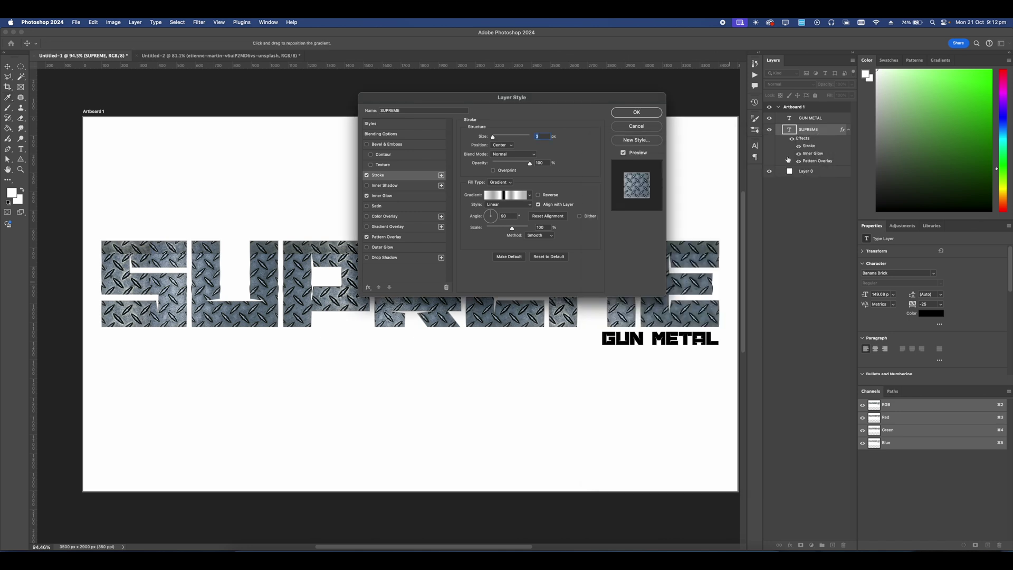
# - Add a second Stroke to SUPREME and set its position to Outside
pyautogui.write('75')
pyautogui.moveTo(521, 163); pyautogui.dragTo(530, 164)
pyautogui.click(441, 176)
pyautogui.click(503, 144)
pyautogui.click(507, 128)
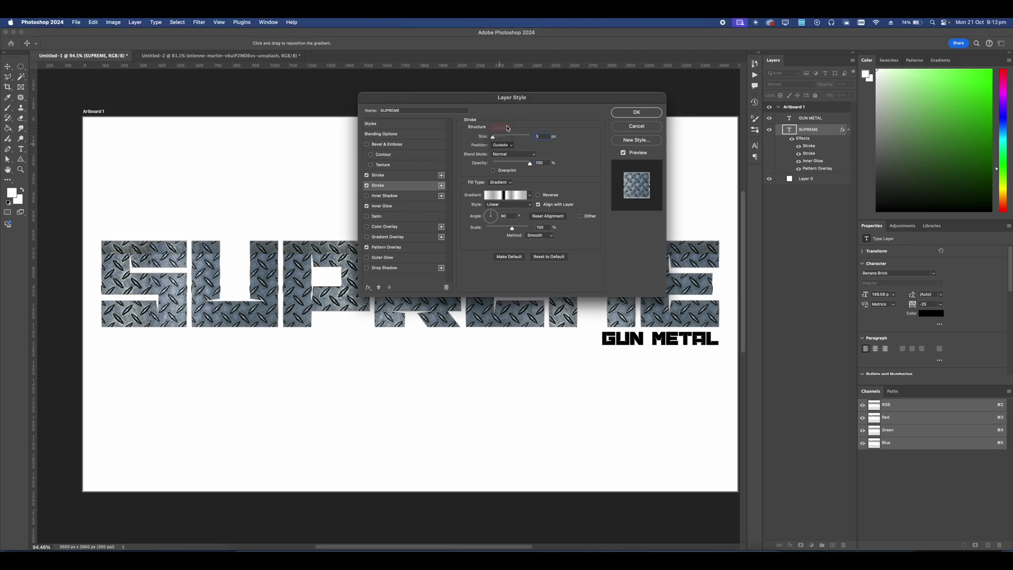
# - Edit this stroke's gradient by removing the black stop and recolouring the white stop at 50% to dark grey #616161
pyautogui.click(505, 195)
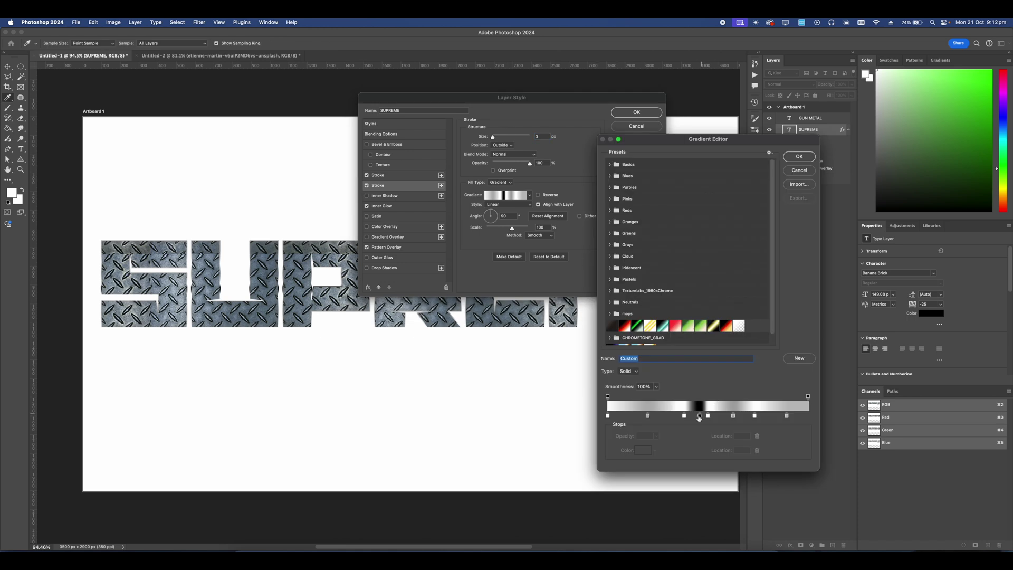
pyautogui.click(700, 418)
pyautogui.click(757, 450)
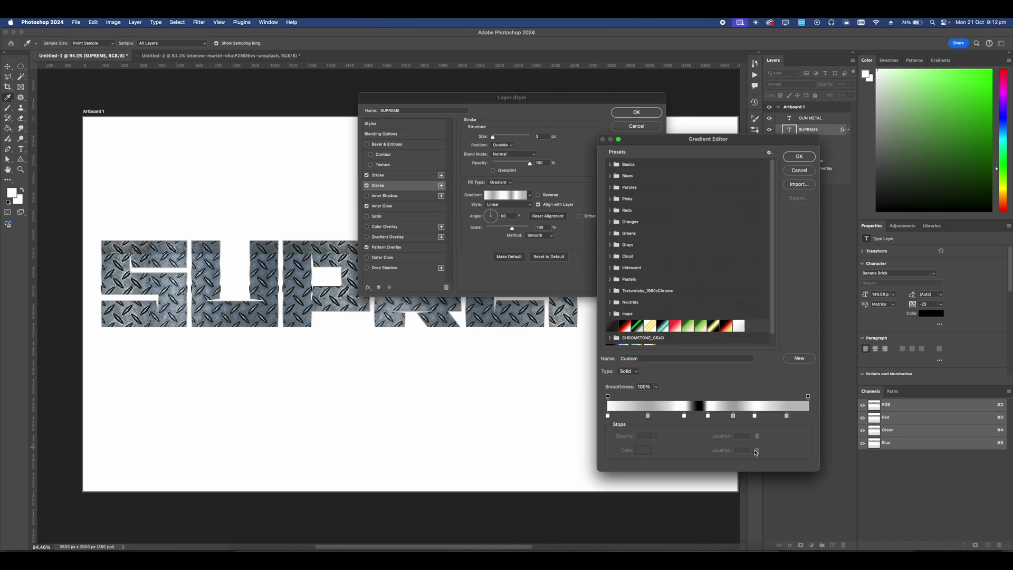
pyautogui.click(708, 416)
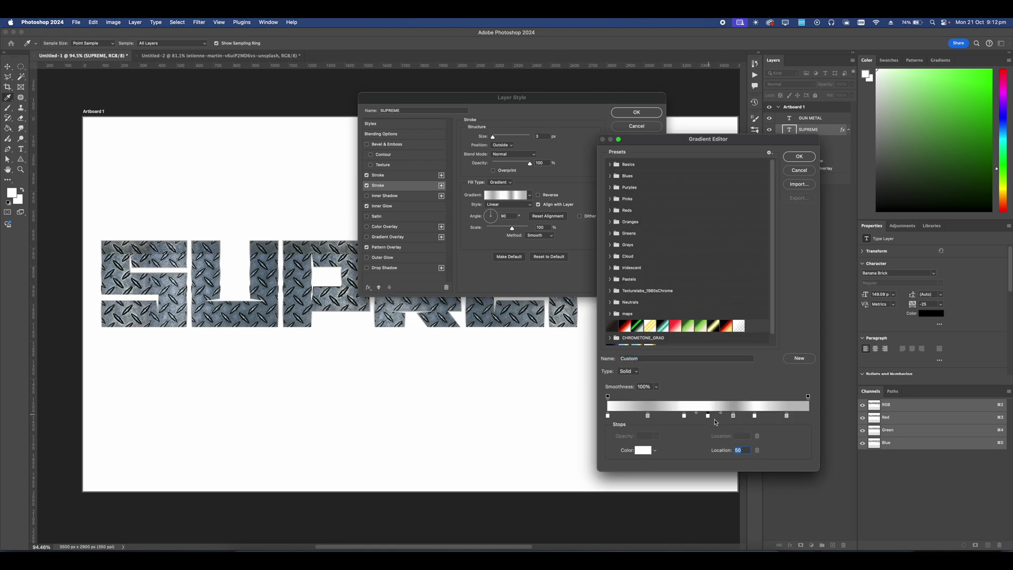
pyautogui.click(648, 451)
pyautogui.moveTo(597, 353); pyautogui.dragTo(538, 340)
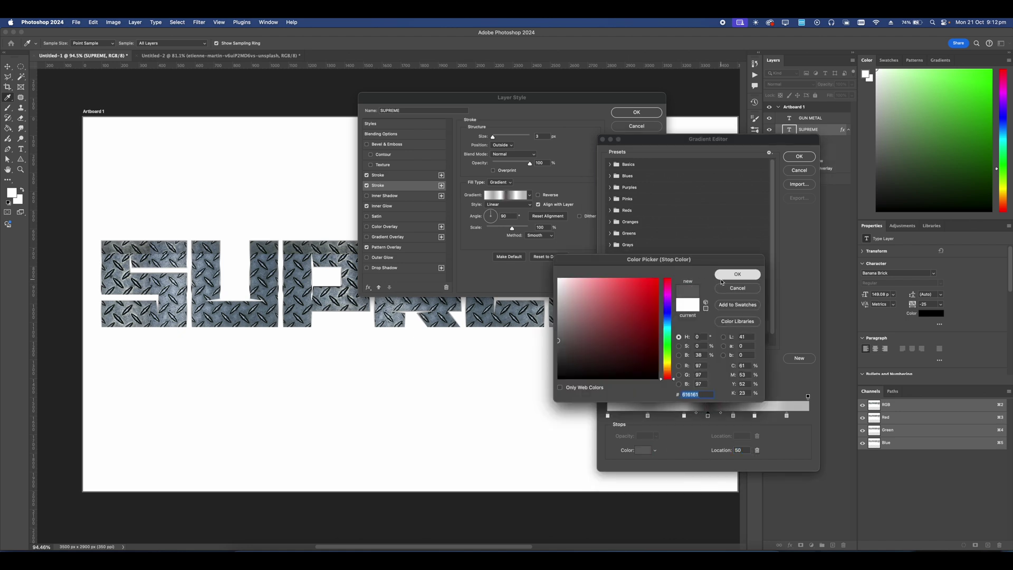
pyautogui.click(728, 274)
pyautogui.click(795, 157)
# - Add a third outside Stroke to SUPREME with a solid orange colour fill and thicken it slightly
pyautogui.click(442, 176)
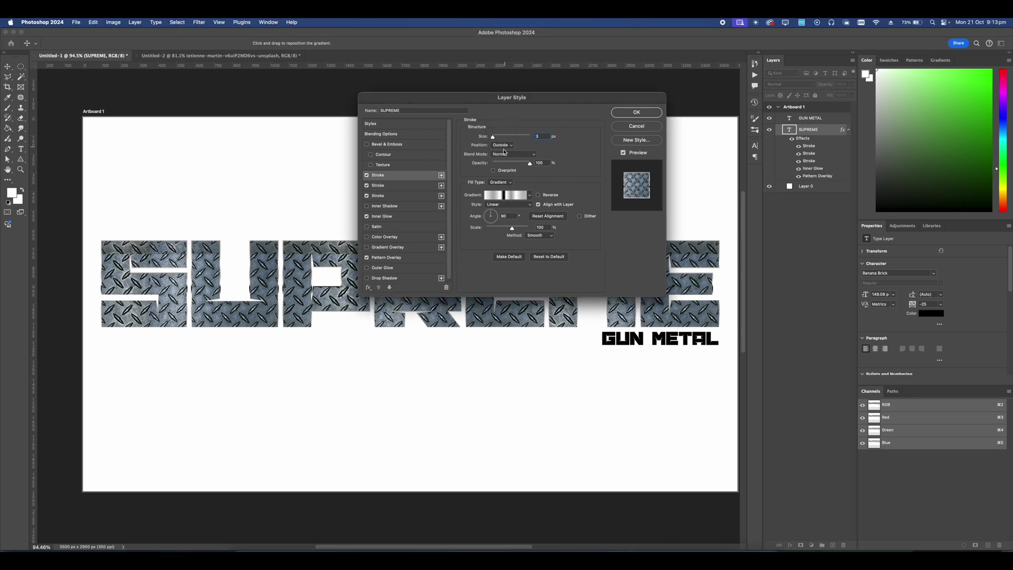
pyautogui.click(500, 182)
pyautogui.click(496, 173)
pyautogui.click(484, 195)
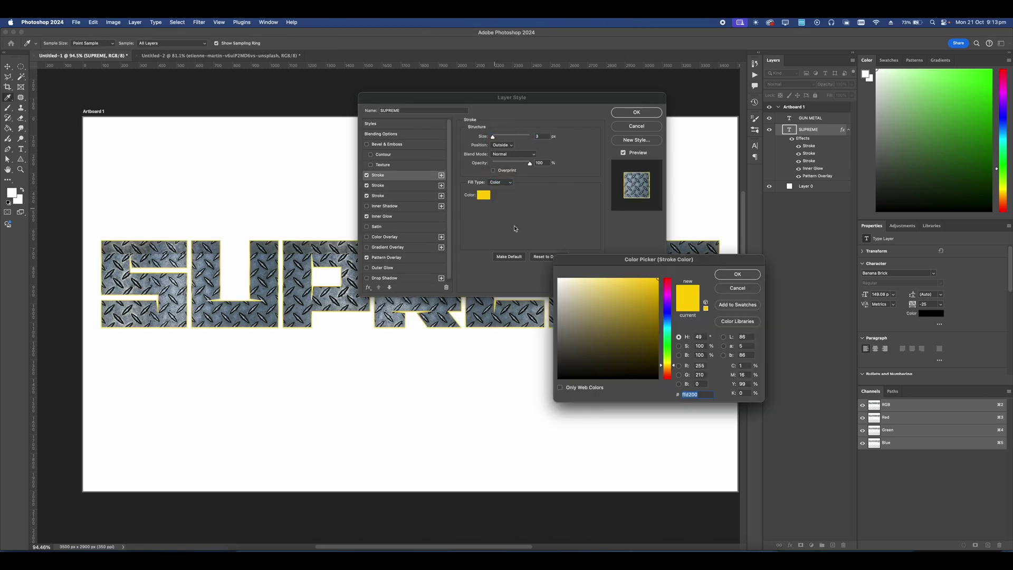
pyautogui.moveTo(647, 311); pyautogui.dragTo(658, 289)
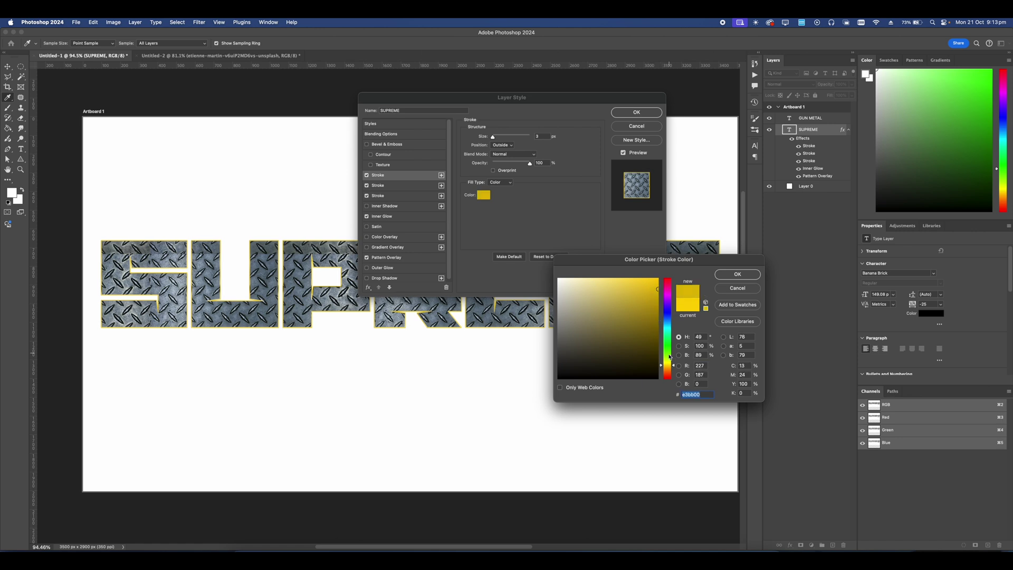
pyautogui.click(667, 369)
pyautogui.press('Return')
pyautogui.moveTo(493, 137); pyautogui.dragTo(495, 138)
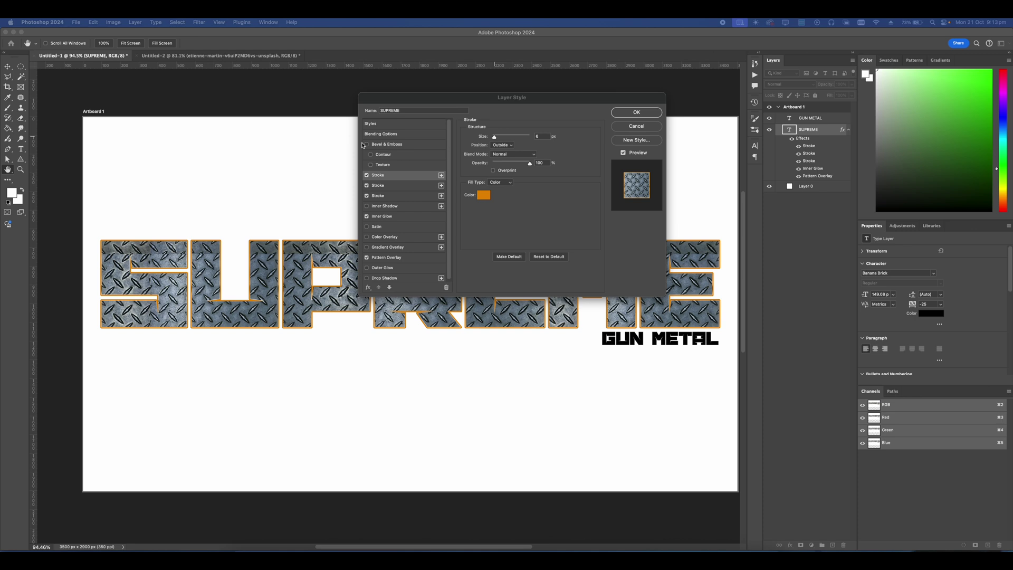
# - Enable Bevel & Emboss on SUPREME with a Texture that uses the last pattern in the list
pyautogui.click(380, 146)
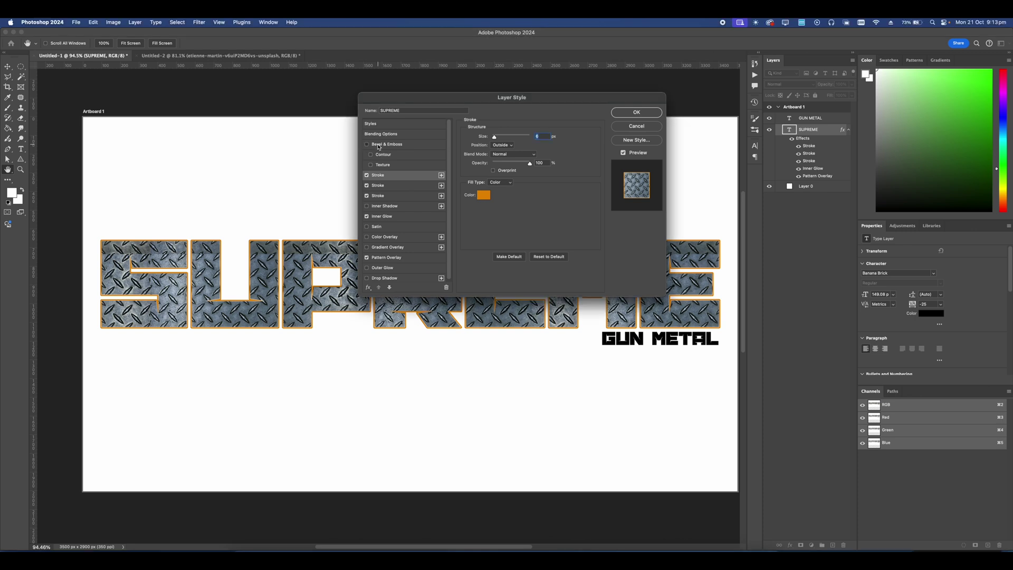
pyautogui.click(378, 146)
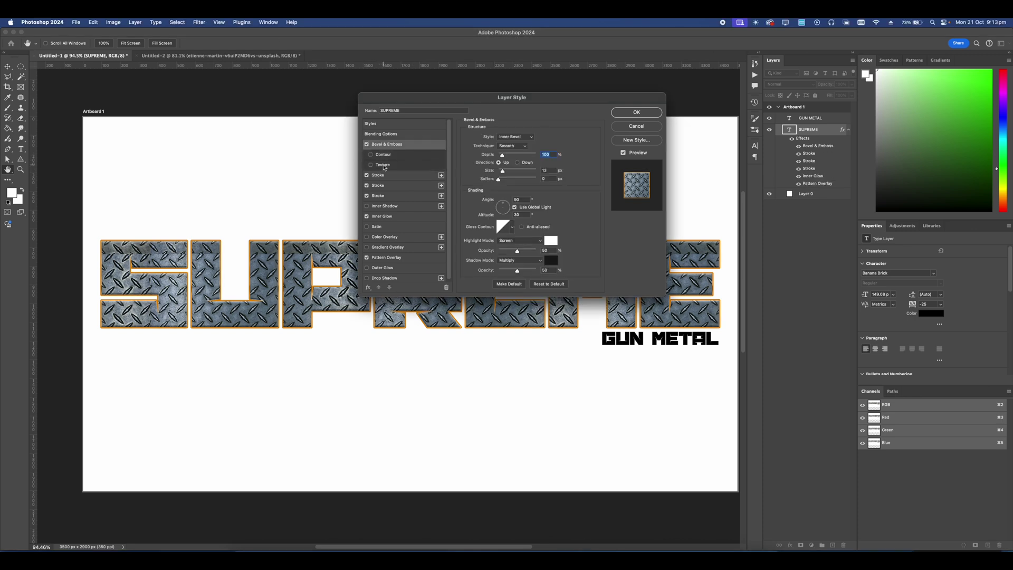
pyautogui.click(384, 166)
pyautogui.click(510, 146)
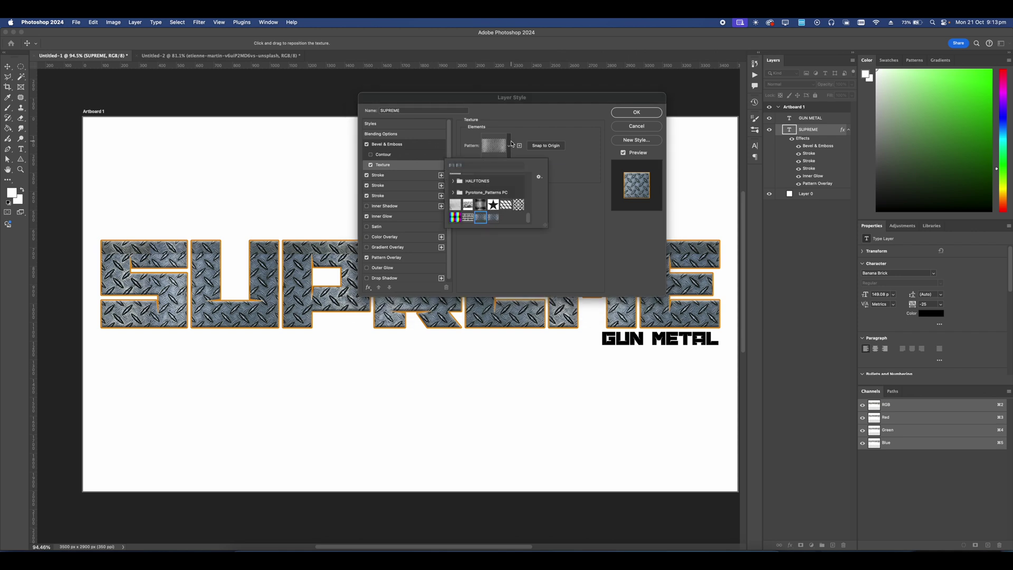
pyautogui.click(493, 217)
pyautogui.press('Return')
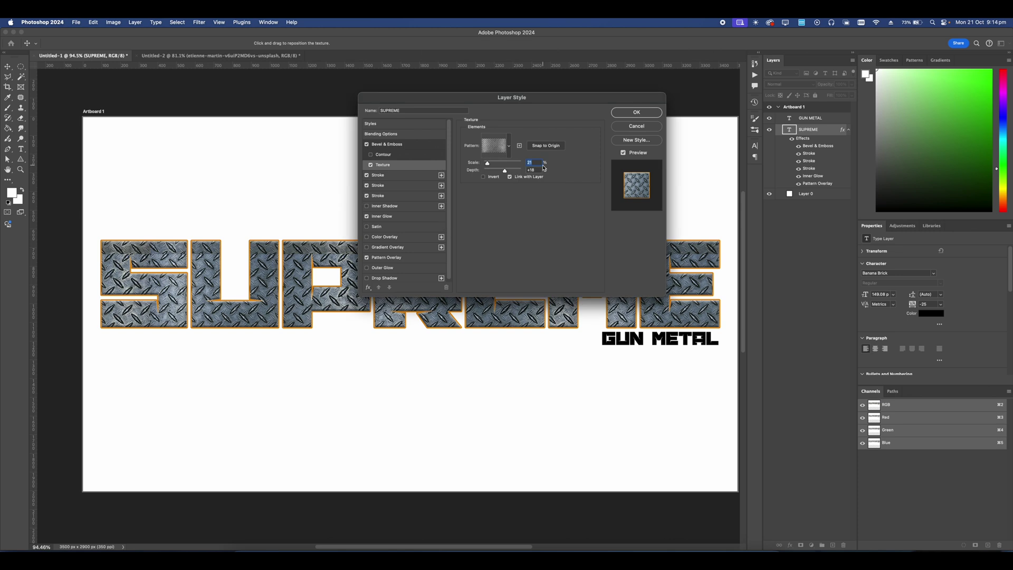
# - Set the bevel texture's scale to 41% and depth to -10%, and move the dialog to uncover more of the lettering
pyautogui.write('41')
pyautogui.press('Tab')
pyautogui.press('BackSpace')
pyautogui.write('-10')
pyautogui.moveTo(482, 133); pyautogui.dragTo(533, 157)
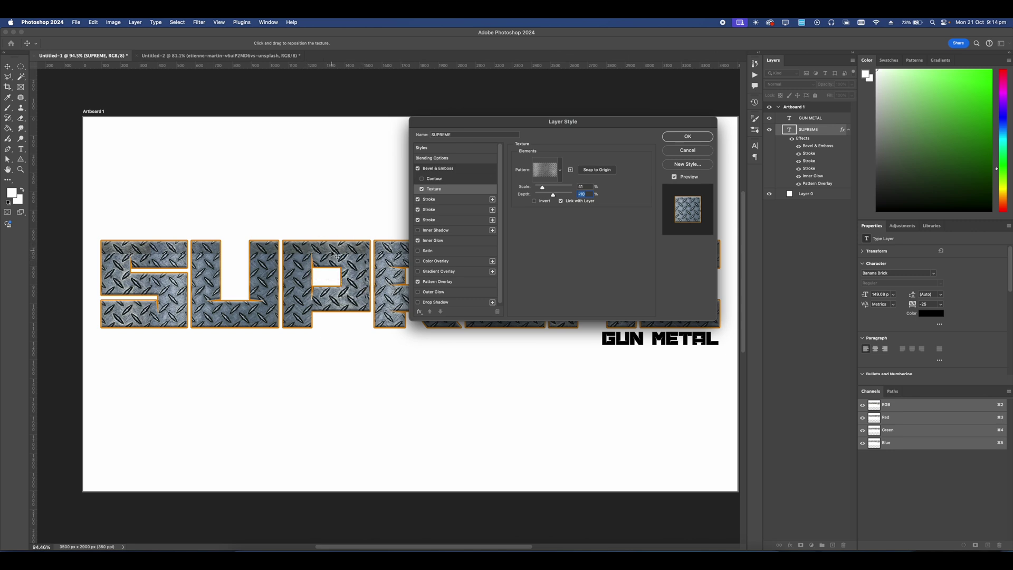
# - Enable the bevel's Contour and choose a contour preset with several sharp peaks
pyautogui.click(435, 178)
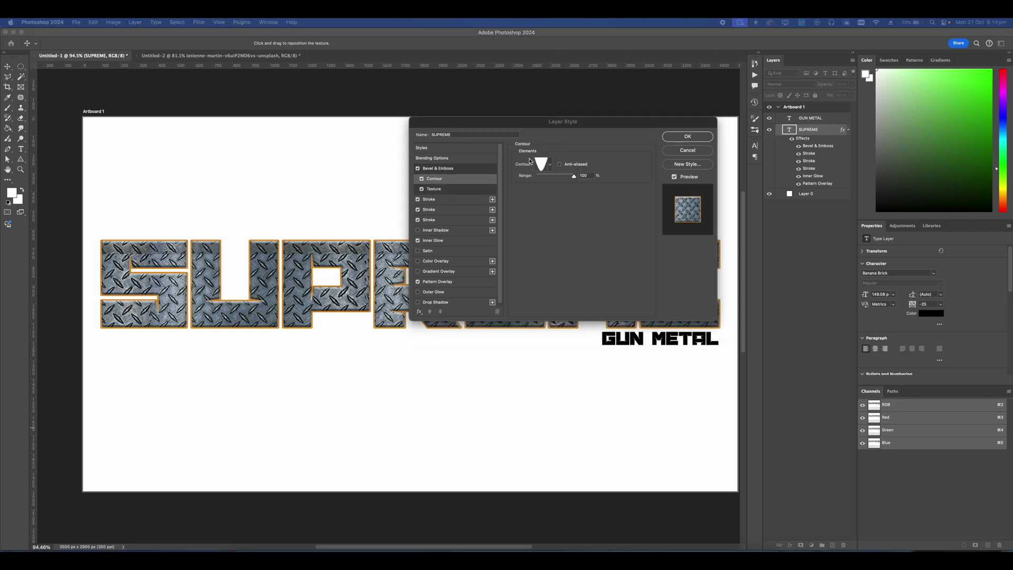
pyautogui.click(549, 170)
pyautogui.click(528, 195)
pyautogui.click(549, 257)
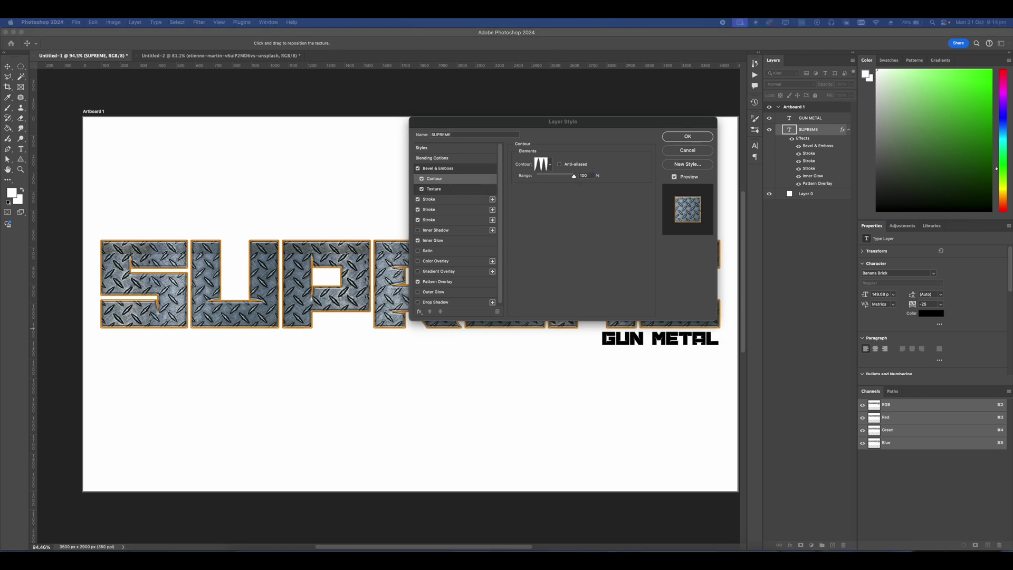
# - Set the Bevel & Emboss depth to 365%
pyautogui.click(458, 169)
pyautogui.scroll(-2, 581, 238)
pyautogui.scroll(3, 584, 241)
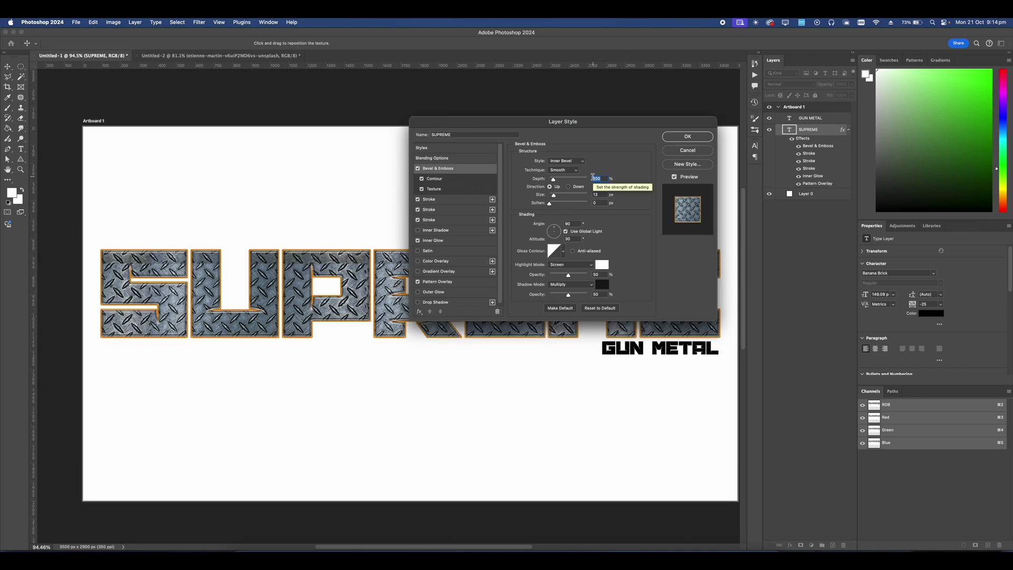
pyautogui.write('365')
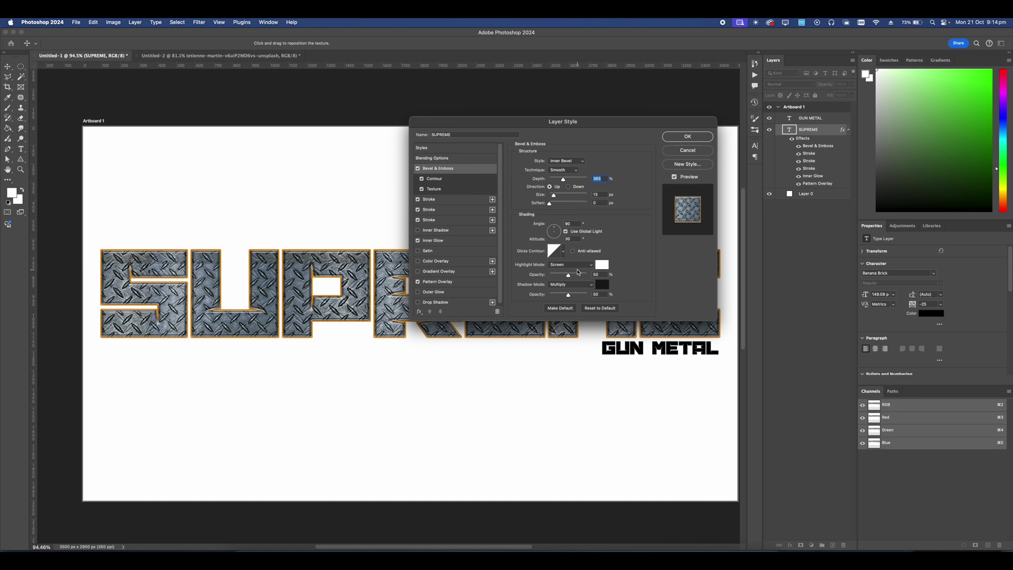
# - Set the bevel's highlight mode to Normal with the blue-grey colour #545e67 and raise the highlight opacity
pyautogui.click(575, 266)
pyautogui.click(563, 185)
pyautogui.click(602, 266)
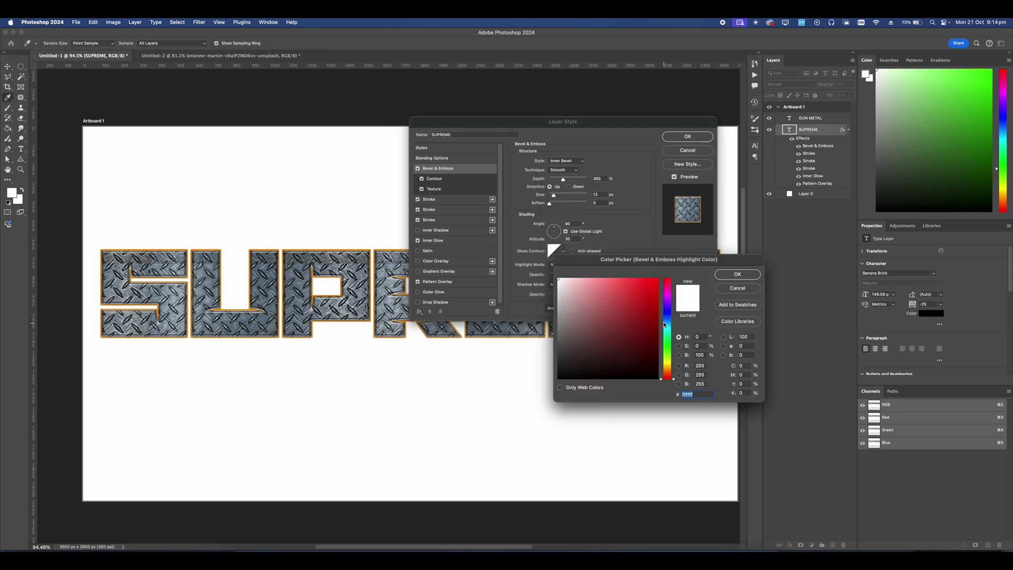
pyautogui.click(666, 320)
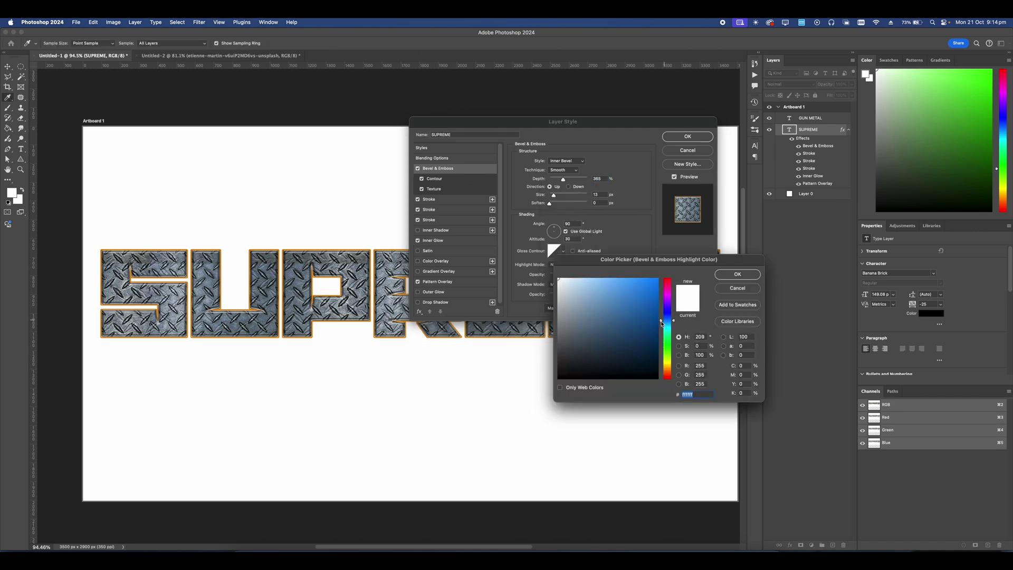
pyautogui.click(592, 317)
pyautogui.moveTo(582, 343)
pyautogui.mouseDown()
pyautogui.moveTo(556, 339)
pyautogui.moveTo(577, 338)
pyautogui.mouseUp()
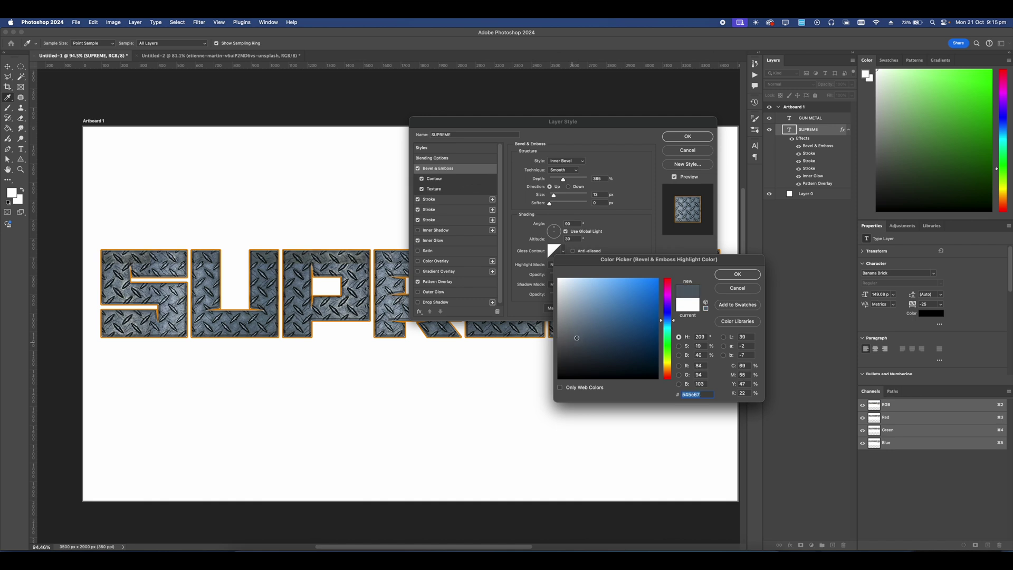
pyautogui.click(739, 274)
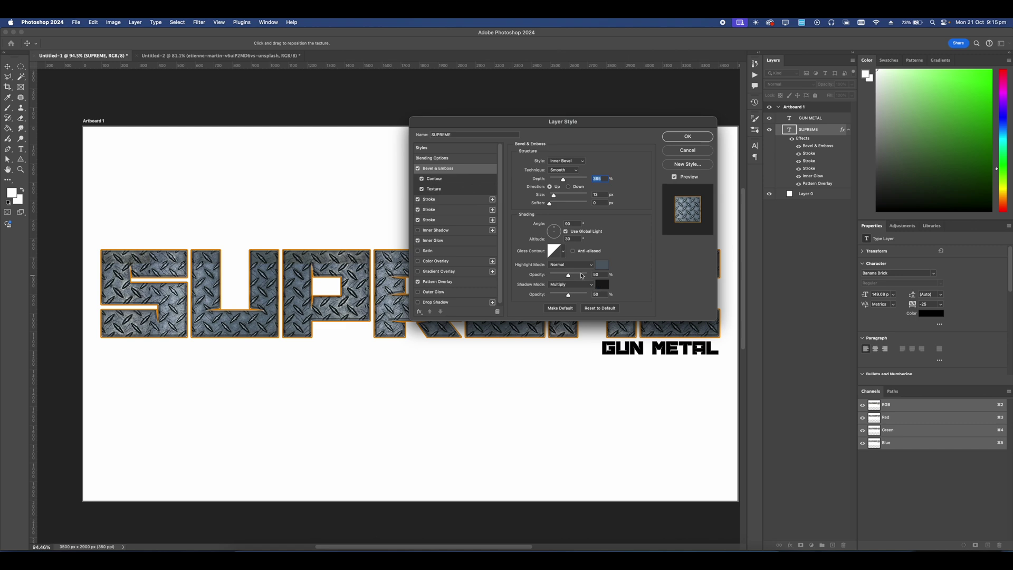
pyautogui.click(588, 275)
# - Examine the SUPREME lettering up close and compare it with its layer effects off and on
pyautogui.scroll(5, 389, 308)
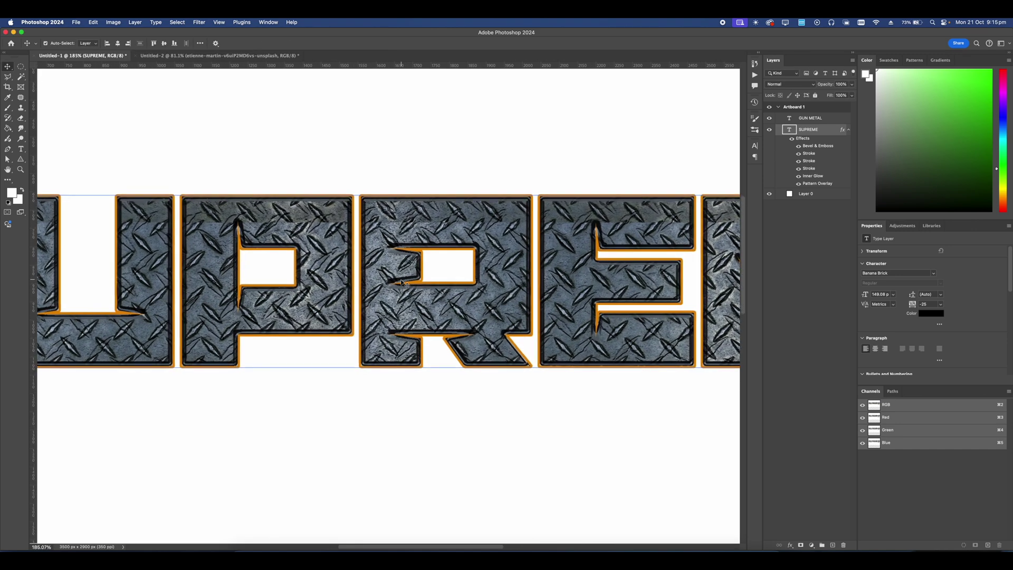
pyautogui.scroll(-5, 389, 308)
pyautogui.scroll(-1, 535, 236)
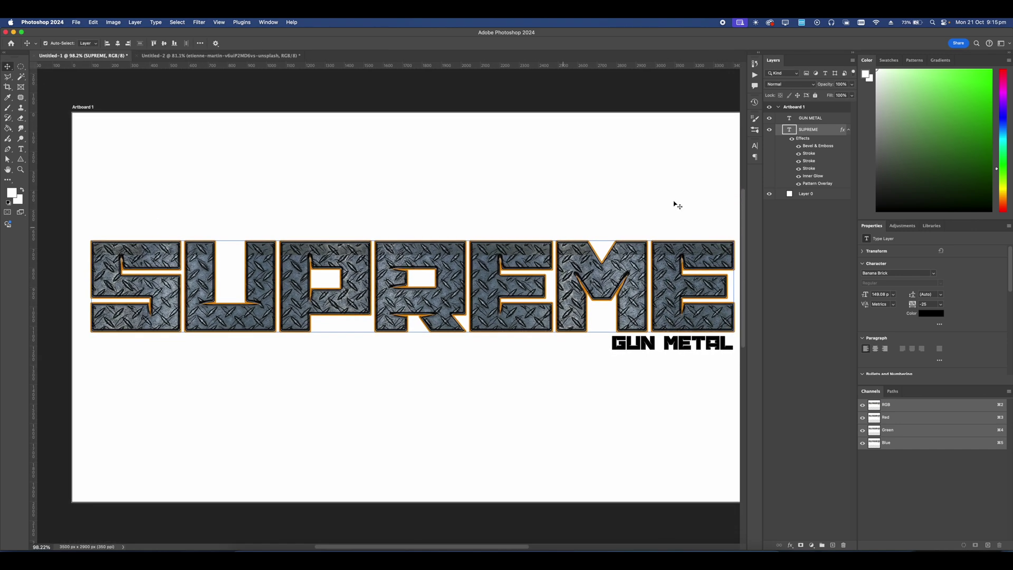
pyautogui.click(791, 140)
pyautogui.click(791, 139)
pyautogui.scroll(-1, 364, 308)
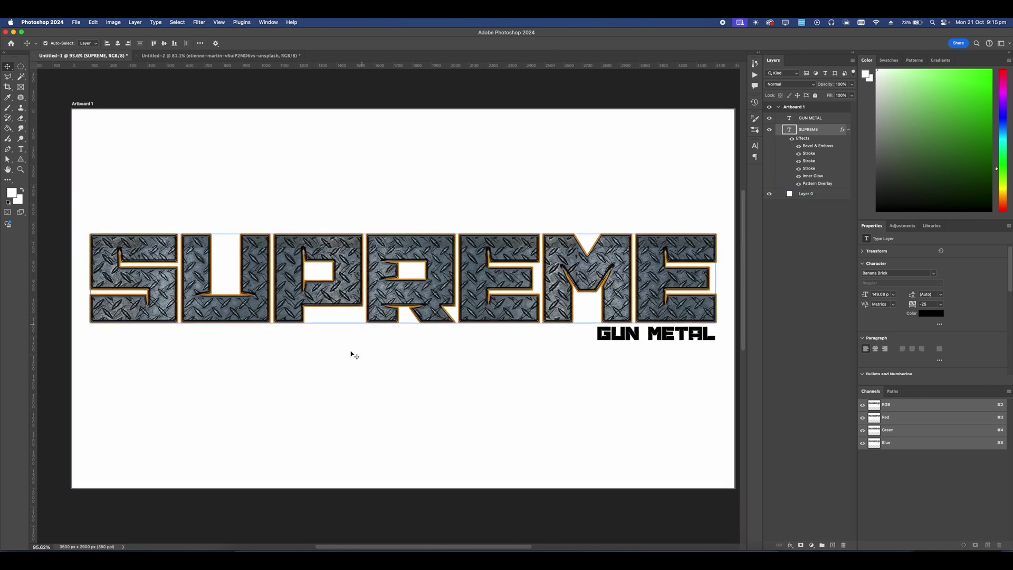
# - Place the Texturelabs_Concrete_161M texture above the SUPREME layer and rotate it to -90°
pyautogui.click(244, 550)
pyautogui.moveTo(709, 230); pyautogui.dragTo(473, 169)
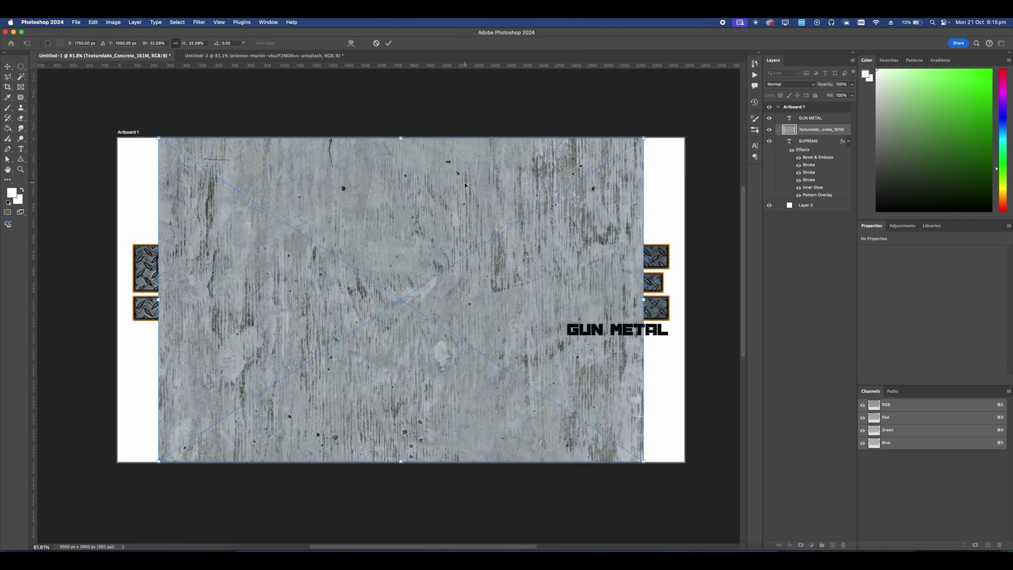
pyautogui.scroll(-1, 465, 182)
pyautogui.moveTo(628, 149); pyautogui.dragTo(330, 168)
pyautogui.moveTo(363, 196); pyautogui.dragTo(348, 330)
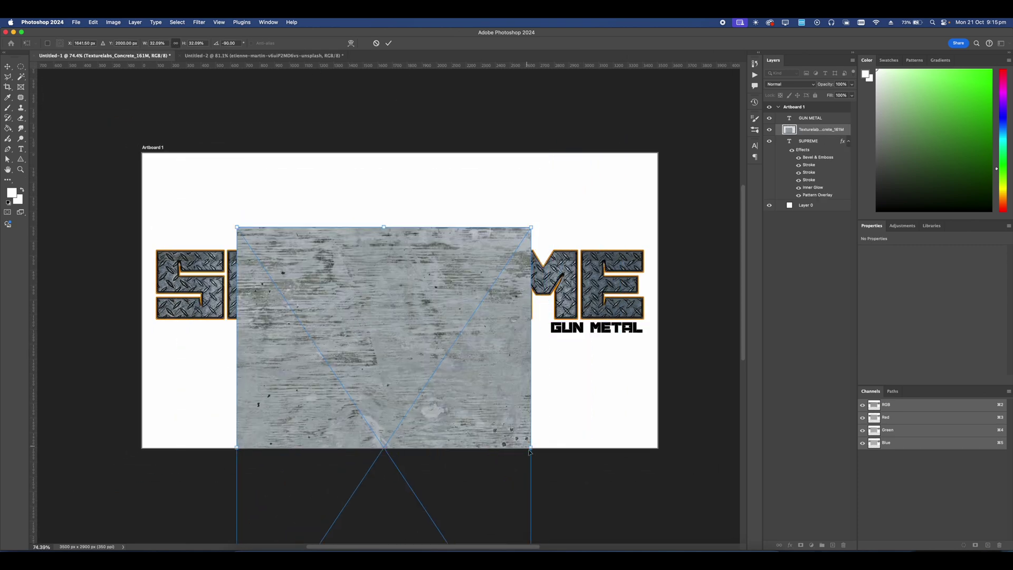
# - Scale the concrete texture to 67.20% and position it so it covers the whole artboard
pyautogui.moveTo(535, 451); pyautogui.dragTo(714, 437)
pyautogui.moveTo(485, 270); pyautogui.dragTo(416, 334)
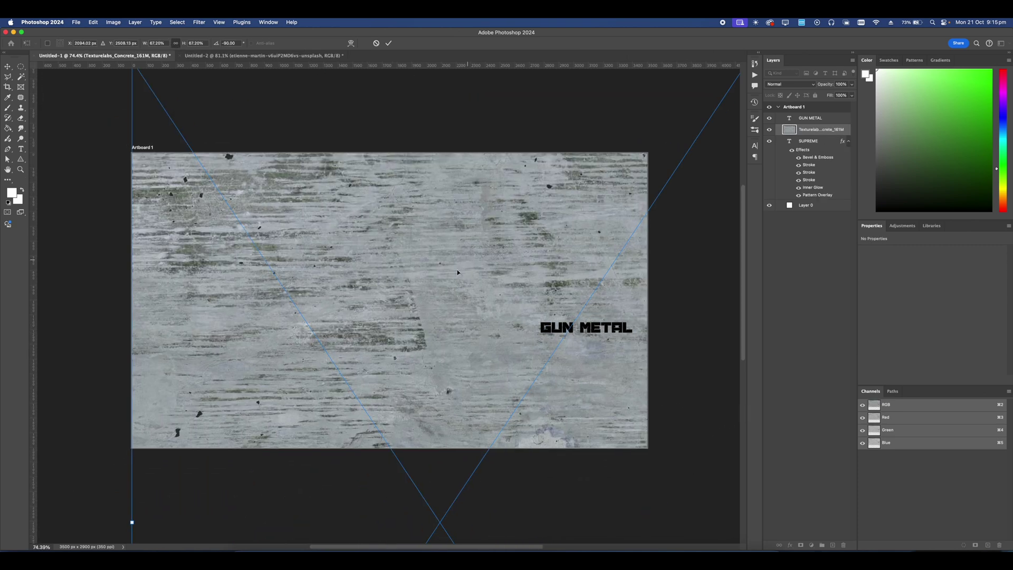
pyautogui.moveTo(457, 272); pyautogui.dragTo(426, 302)
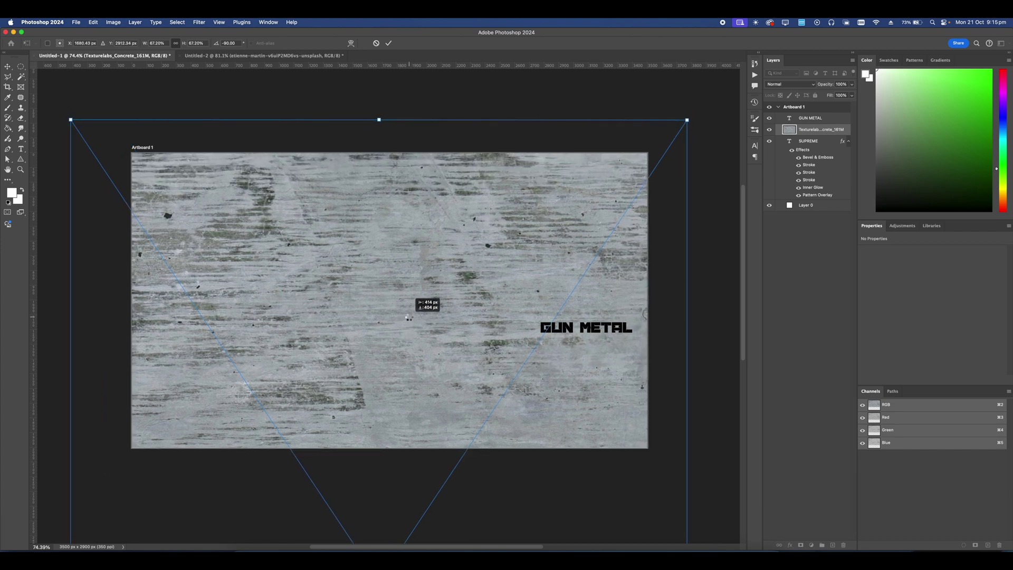
pyautogui.press('Return')
# - Hide the GUN METAL text layer and add a layer mask to the SUPREME layer
pyautogui.click(770, 118)
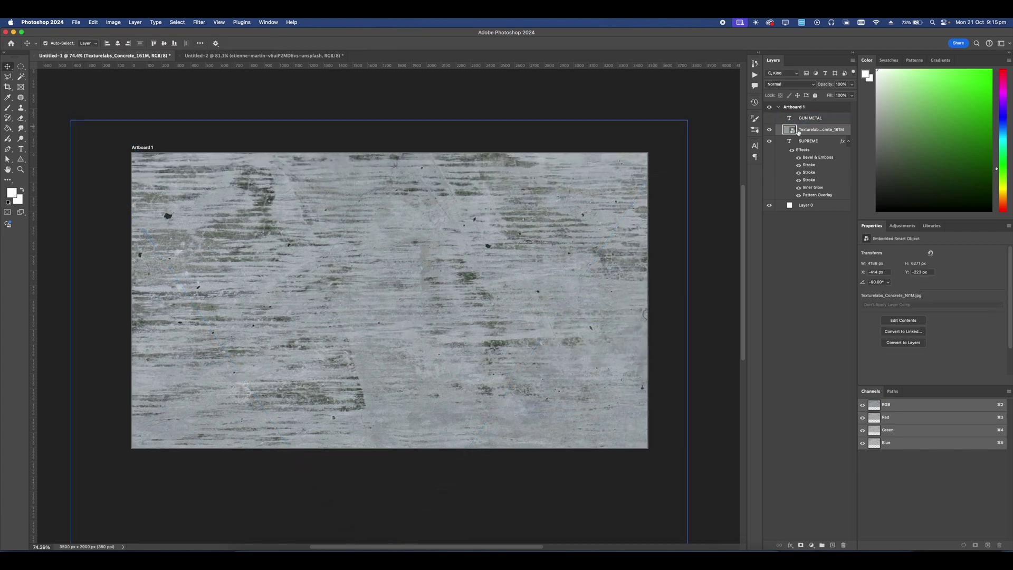
pyautogui.click(806, 195)
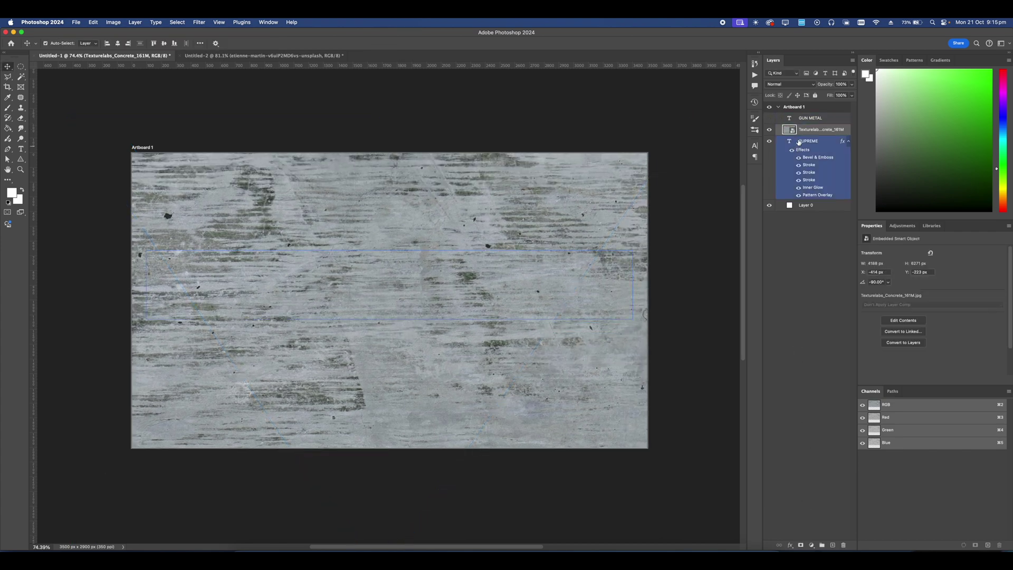
pyautogui.click(800, 546)
# - Add a Threshold adjustment above the concrete texture with a threshold level of 143
pyautogui.click(794, 132)
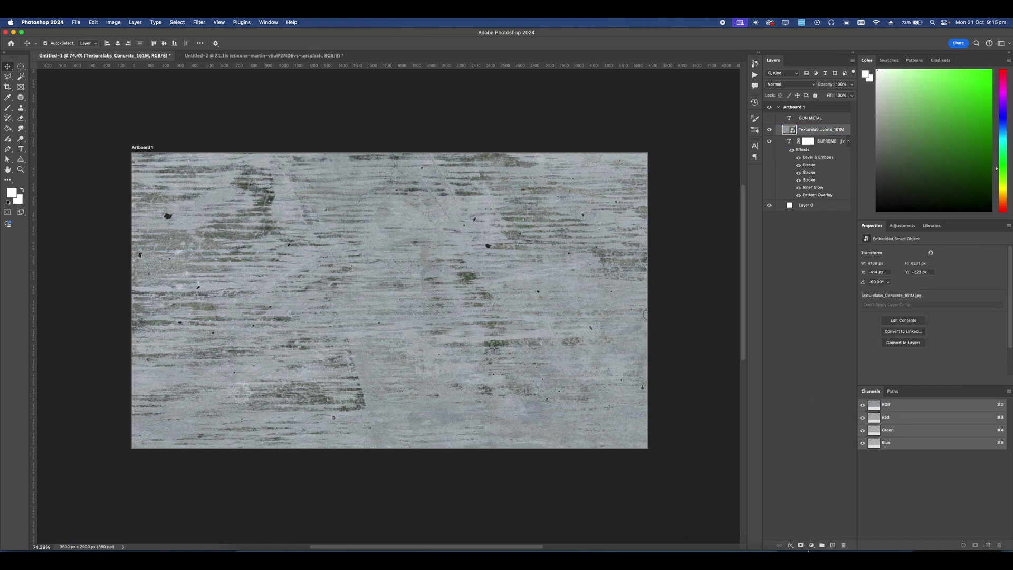
pyautogui.click(812, 545)
pyautogui.click(826, 516)
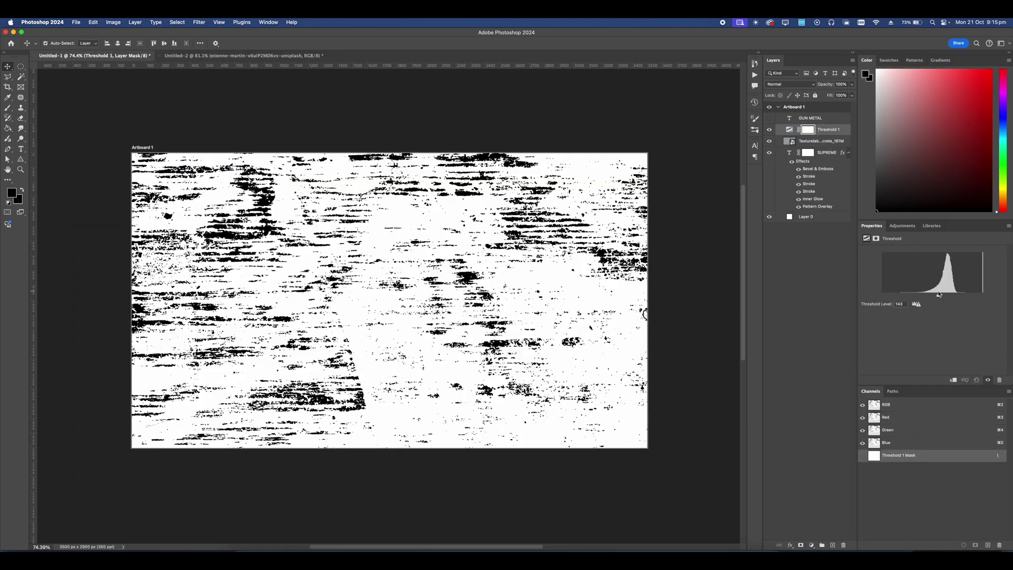
# - Select the concrete texture's shadows with Color Range at range 43 and hide the concrete and Threshold layers
pyautogui.hotkey('alt', '[')
pyautogui.click(177, 23)
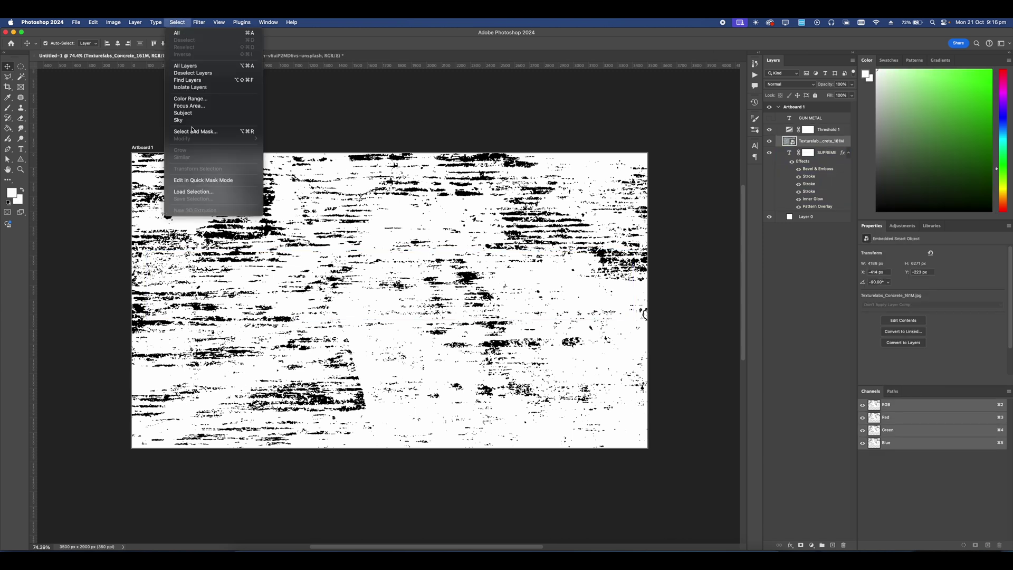
pyautogui.click(192, 99)
pyautogui.click(443, 213)
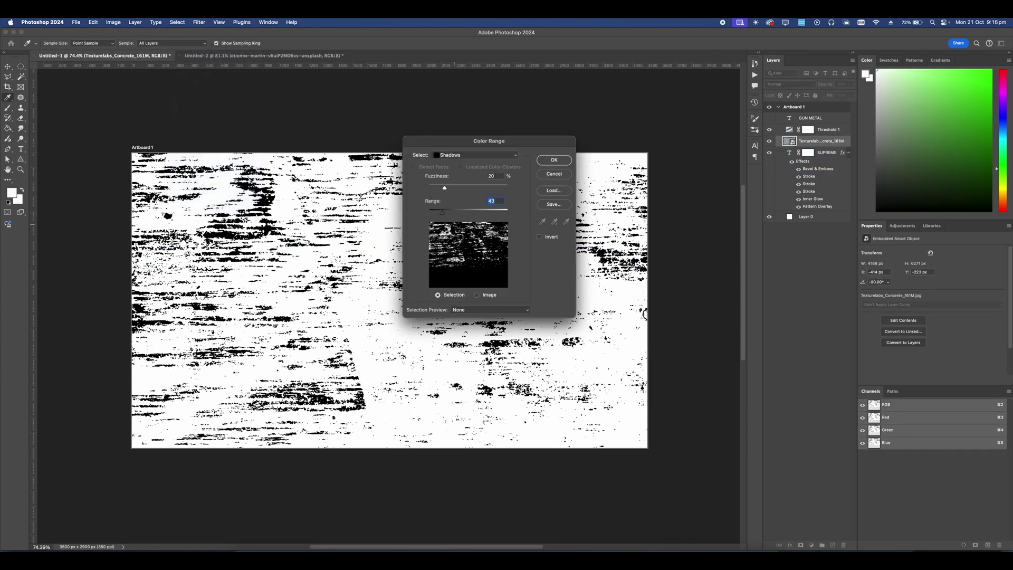
pyautogui.click(449, 155)
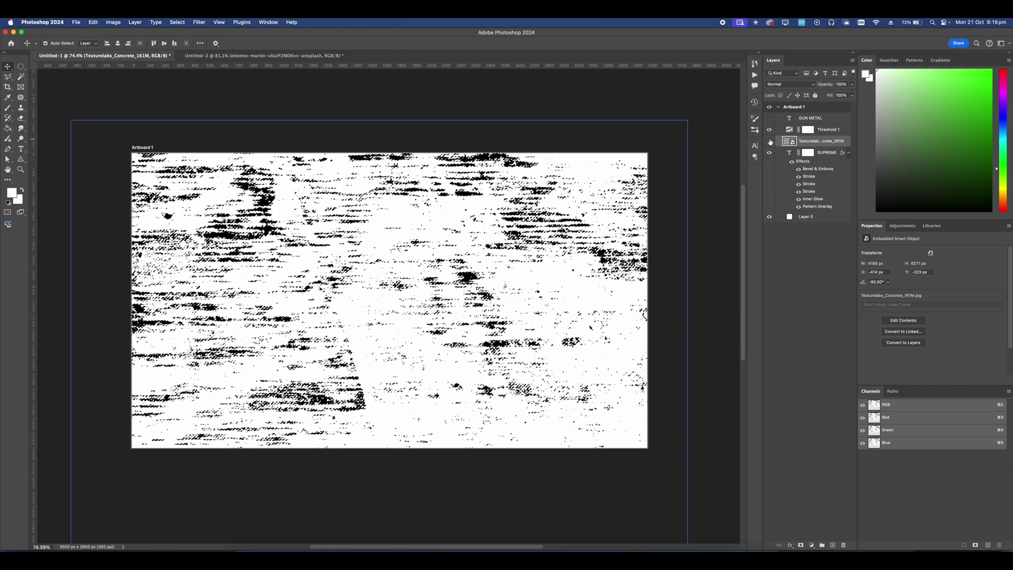
pyautogui.click(771, 141)
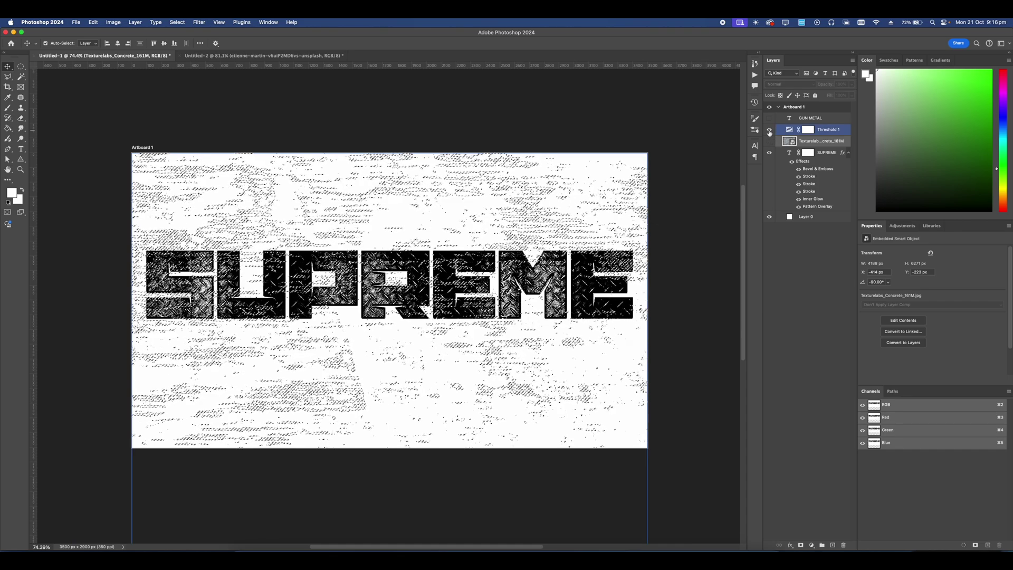
pyautogui.click(769, 131)
# - Fill the selected areas of the SUPREME layer mask with black using the Paint Bucket Tool, and deselect
pyautogui.click(807, 169)
pyautogui.click(806, 154)
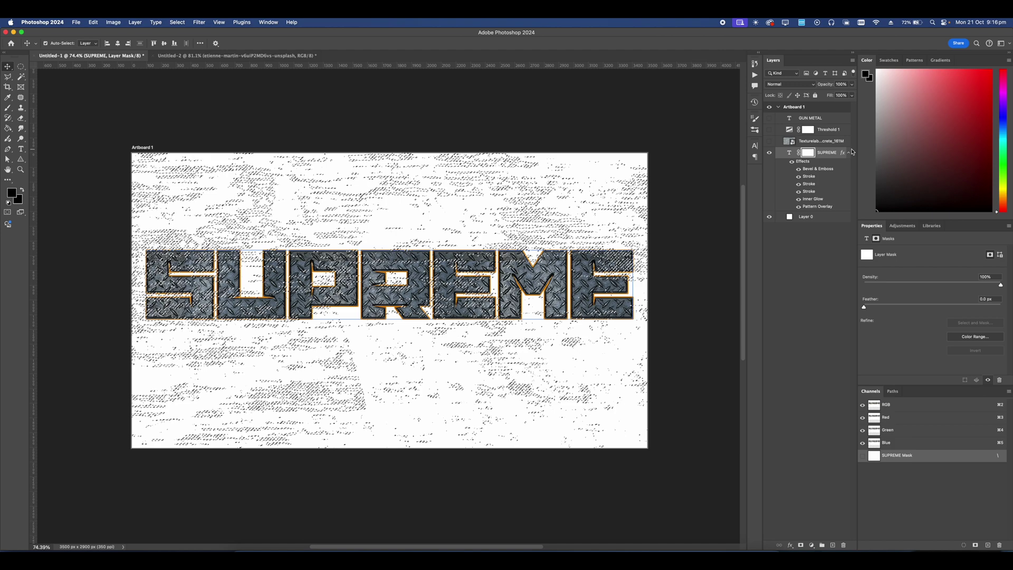
pyautogui.press('g')
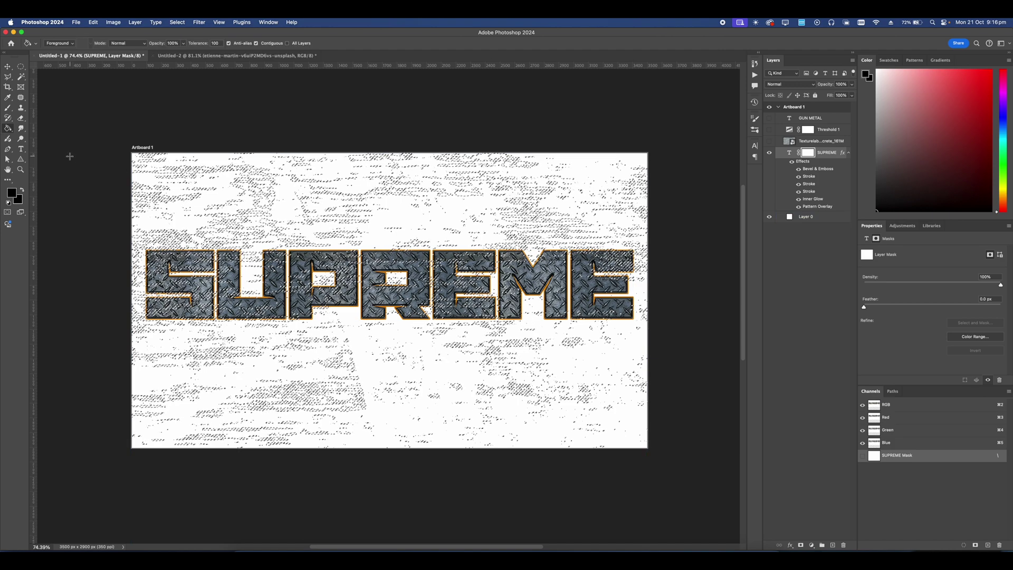
pyautogui.rightClick(7, 129)
pyautogui.click(35, 135)
pyautogui.click(439, 271)
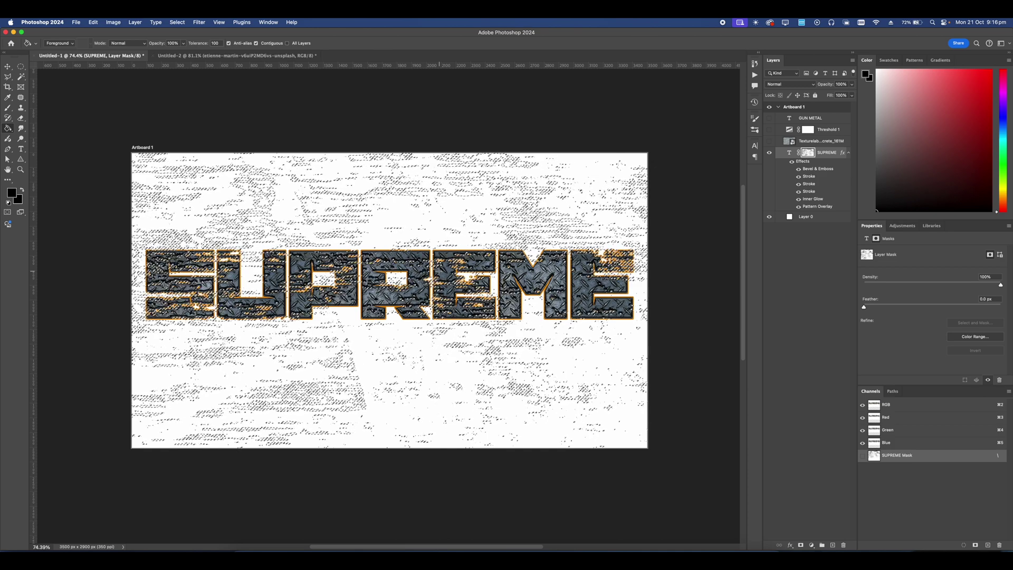
pyautogui.hotkey('ctrl', 'd')
# - Reduce the size of the SUPREME layer's uppermost orange outside stroke
pyautogui.scroll(5, 415, 267)
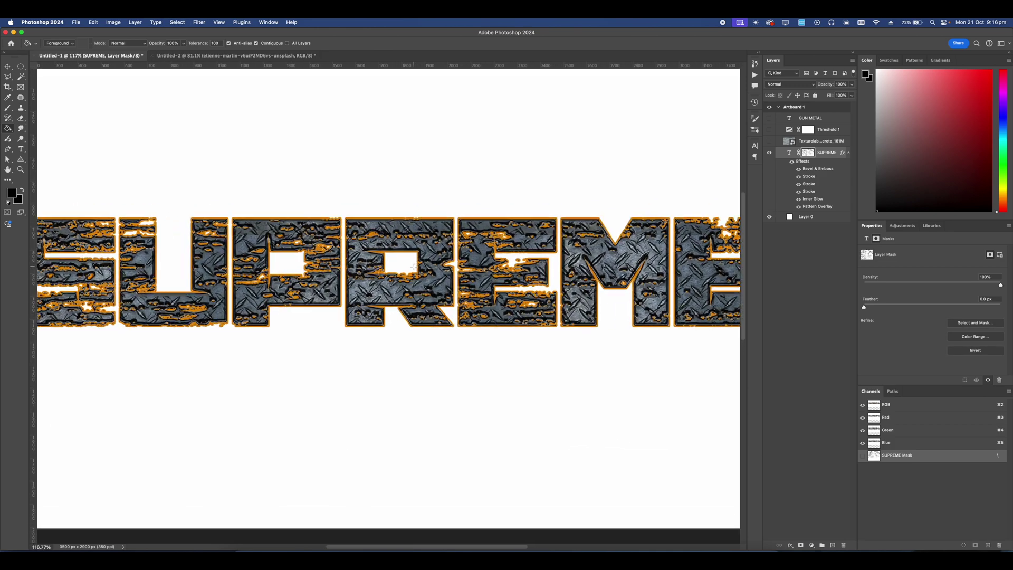
pyautogui.scroll(-1, 420, 250)
pyautogui.scroll(-2, 416, 249)
pyautogui.scroll(3, 467, 235)
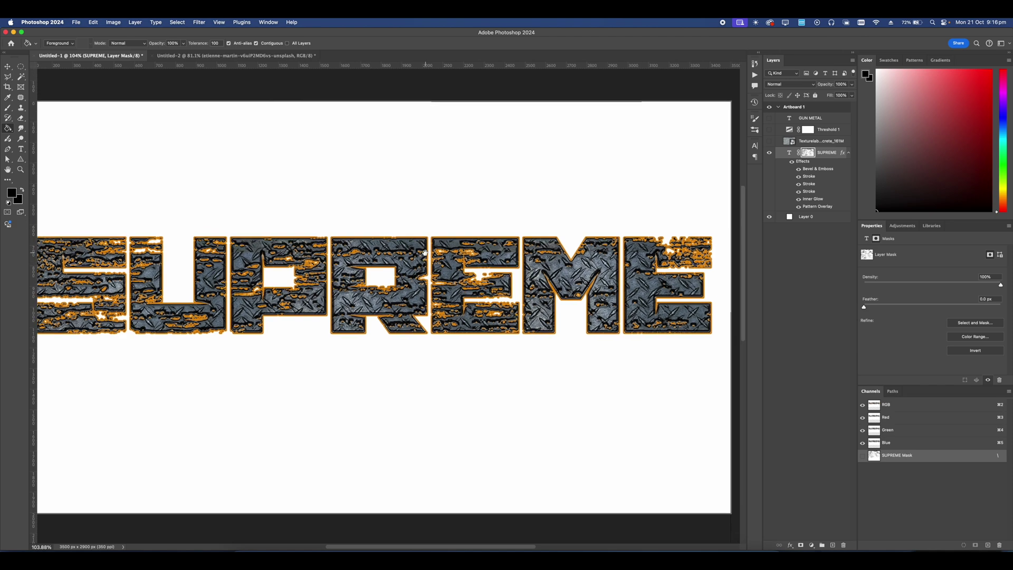
pyautogui.scroll(4, 419, 264)
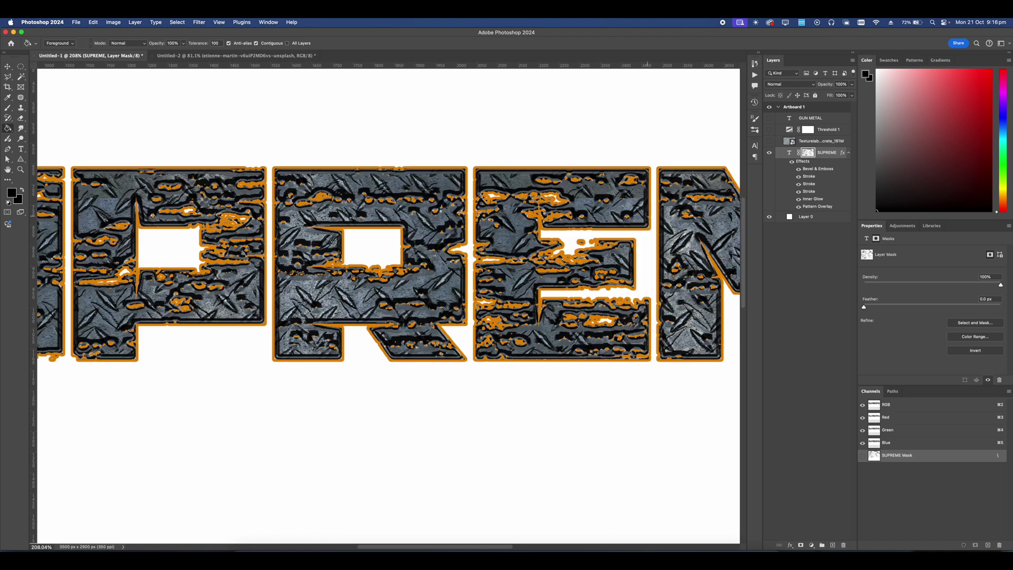
pyautogui.doubleClick(816, 169)
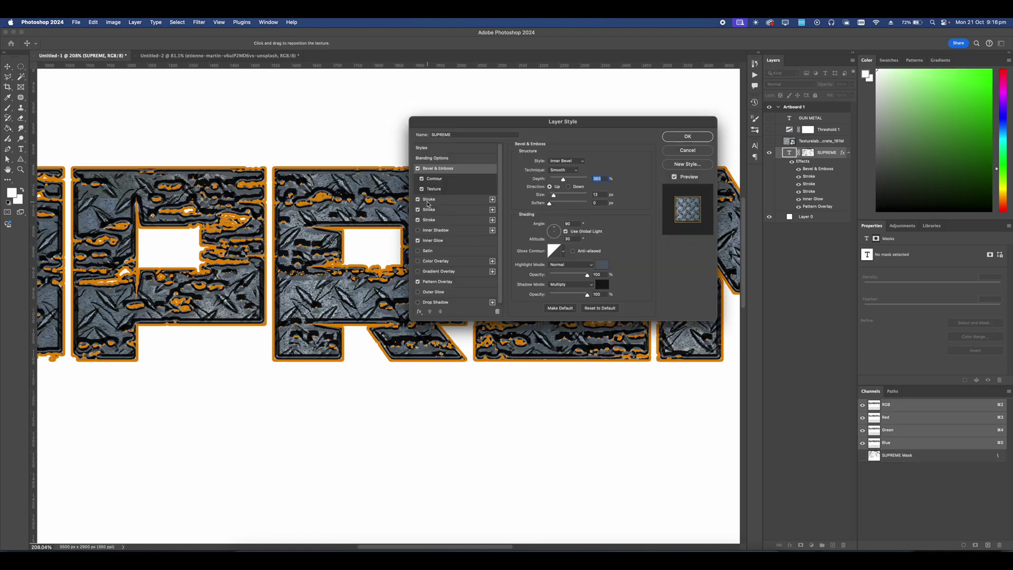
pyautogui.click(446, 200)
pyautogui.moveTo(544, 161); pyautogui.dragTo(544, 161)
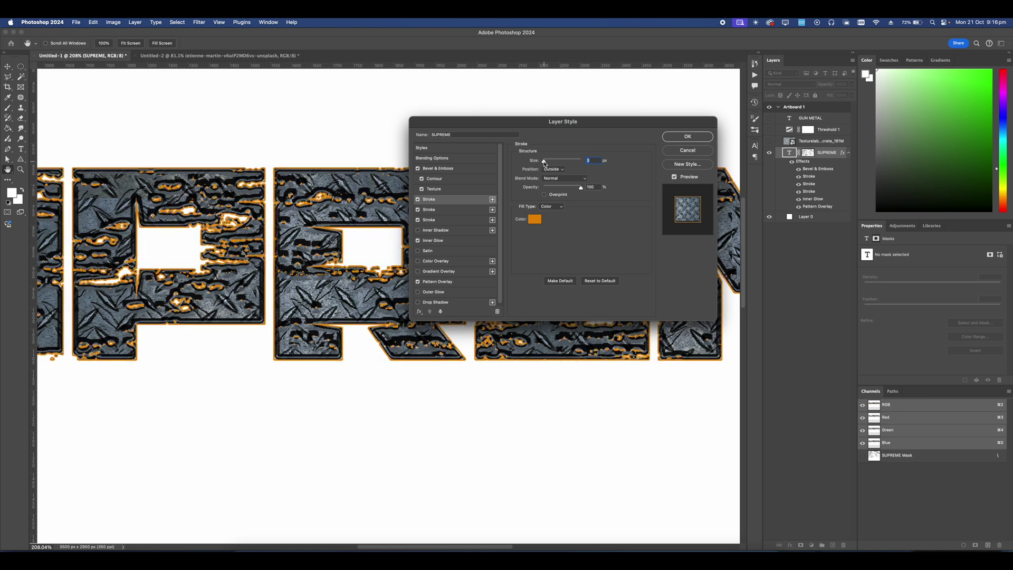
# - Add an orange Outer Glow to the SUPREME text in Normal mode at 100% opacity with slight noise
pyautogui.click(429, 293)
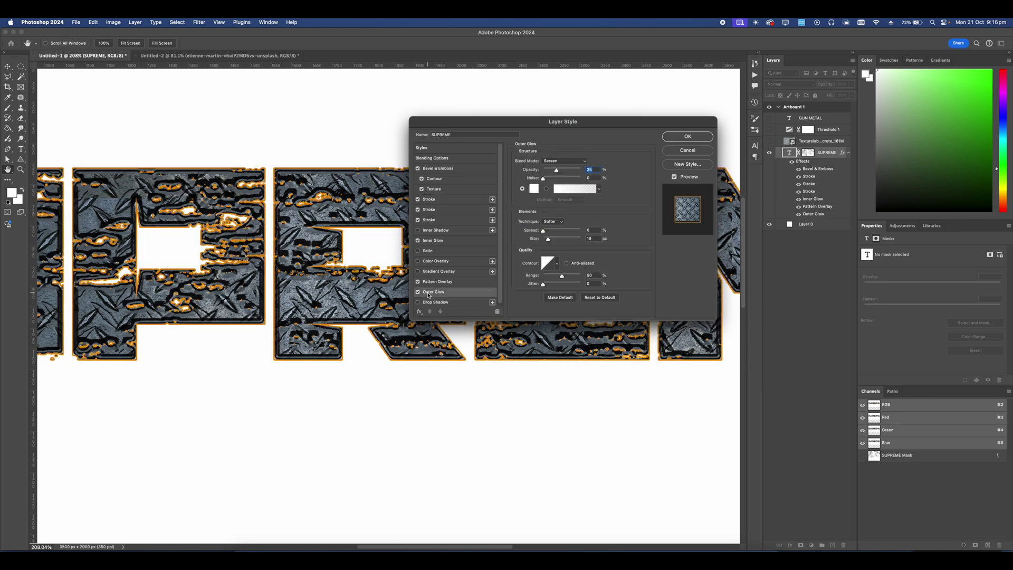
pyautogui.click(564, 161)
pyautogui.click(554, 82)
pyautogui.click(534, 190)
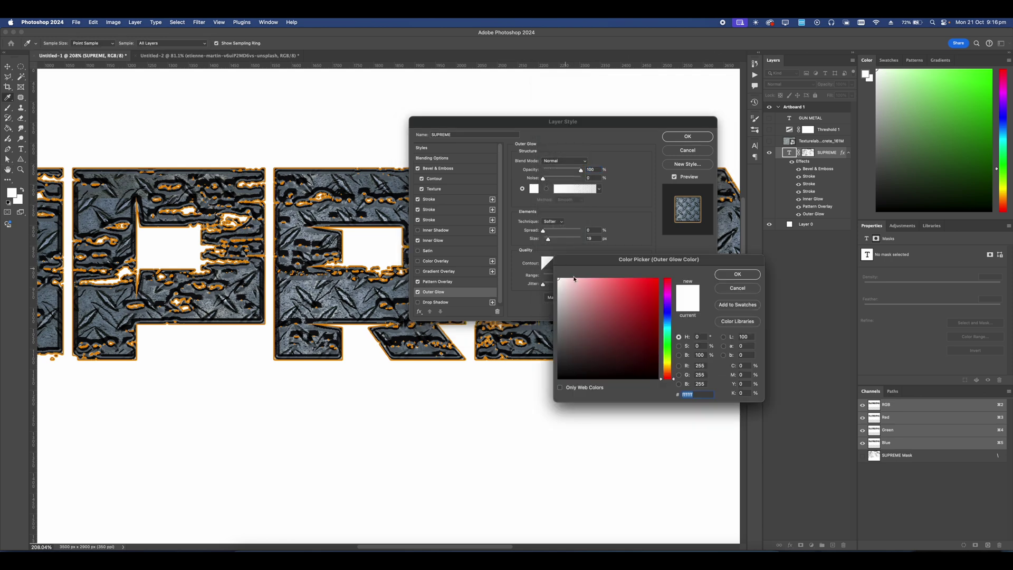
pyautogui.click(668, 369)
pyautogui.click(652, 282)
pyautogui.press('Return')
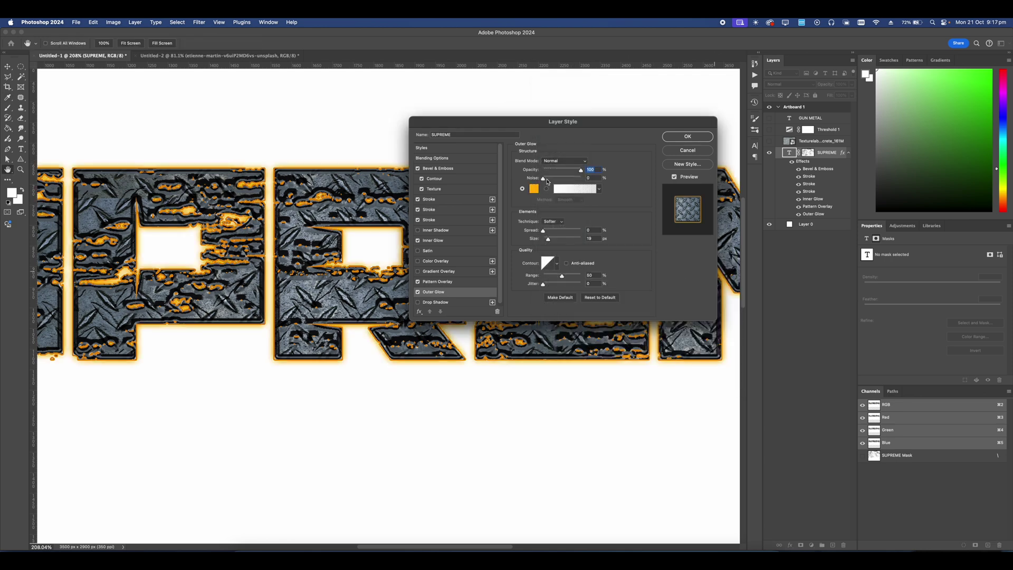
pyautogui.moveTo(545, 179); pyautogui.dragTo(550, 180)
pyautogui.press('Return')
# - Show the GUN METAL text layer and give it an orange Color Overlay in Normal mode at 100% opacity
pyautogui.press('super+minus')
pyautogui.moveTo(502, 272); pyautogui.dragTo(529, 258)
pyautogui.click(771, 119)
pyautogui.scroll(2, 563, 275)
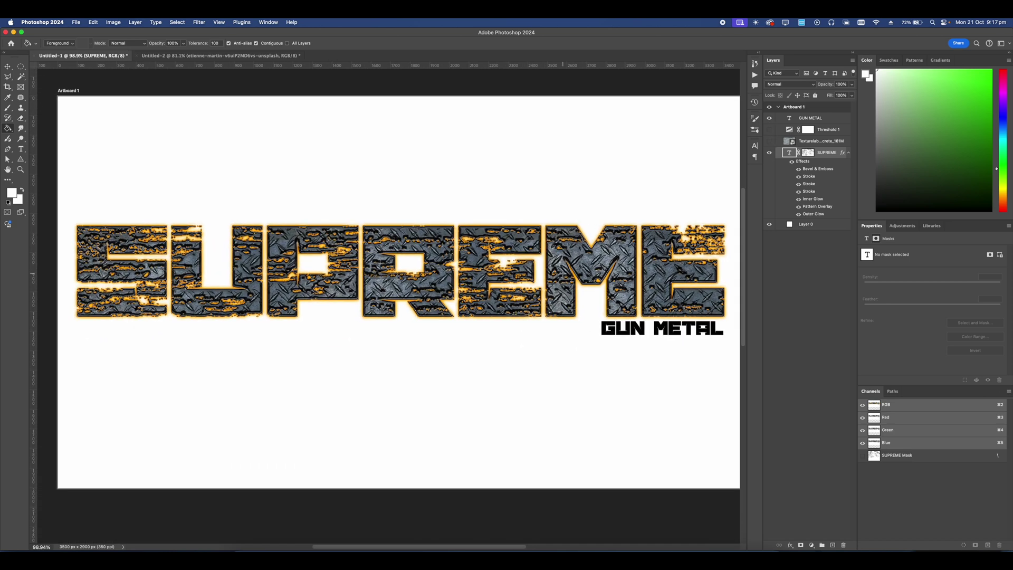
pyautogui.rightClick(801, 120)
pyautogui.click(821, 218)
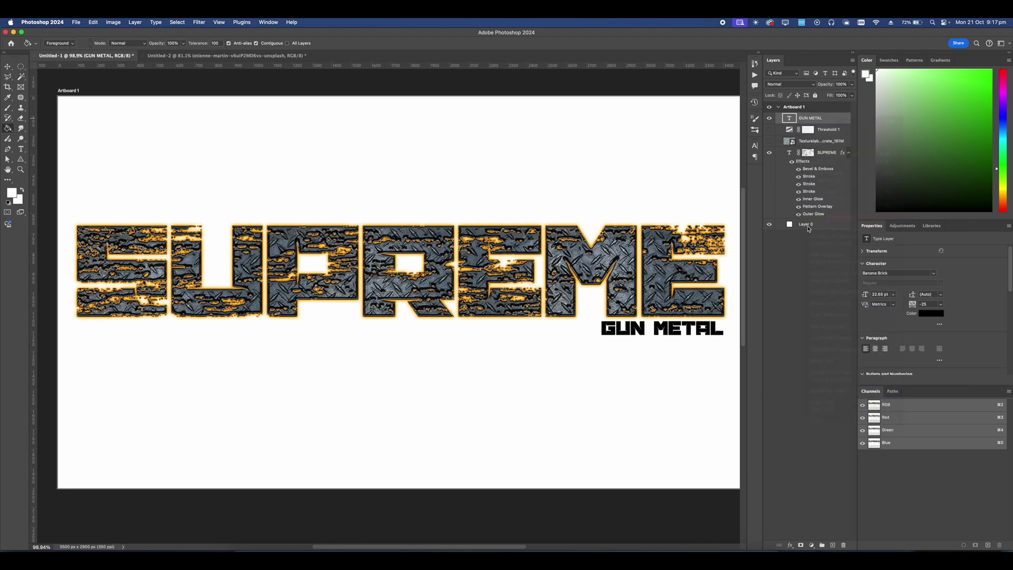
pyautogui.click(428, 262)
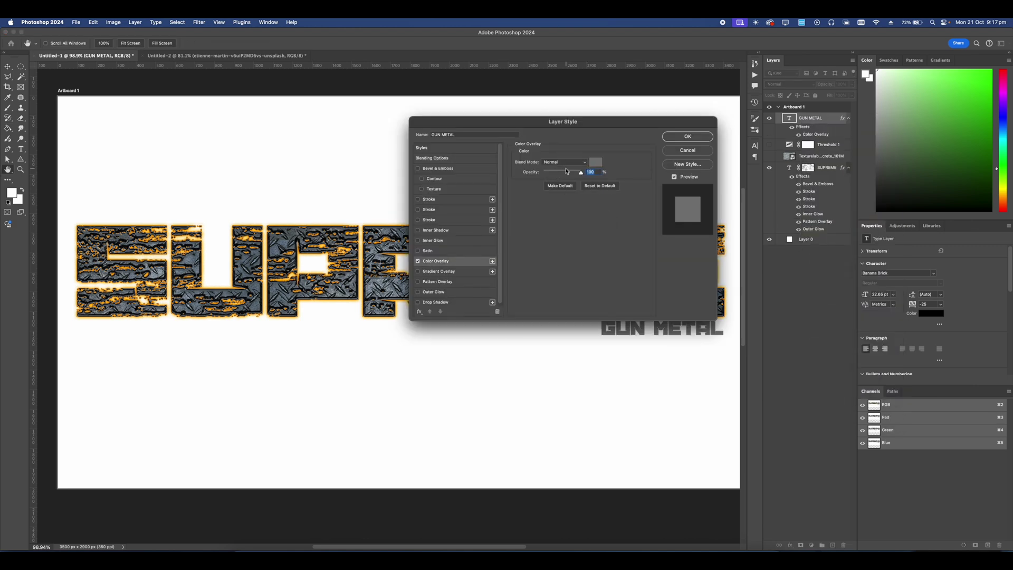
pyautogui.click(595, 162)
pyautogui.press('super+v')
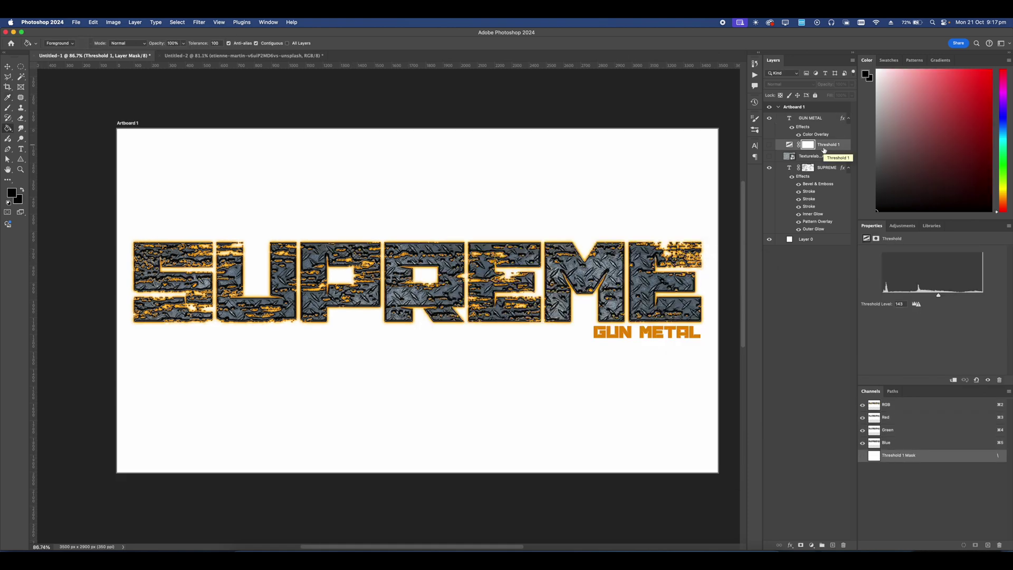
# - Delete the Threshold and concrete layers, and group the SUPREME and GUN METAL text layers into one Smart Object
pyautogui.click(810, 156)
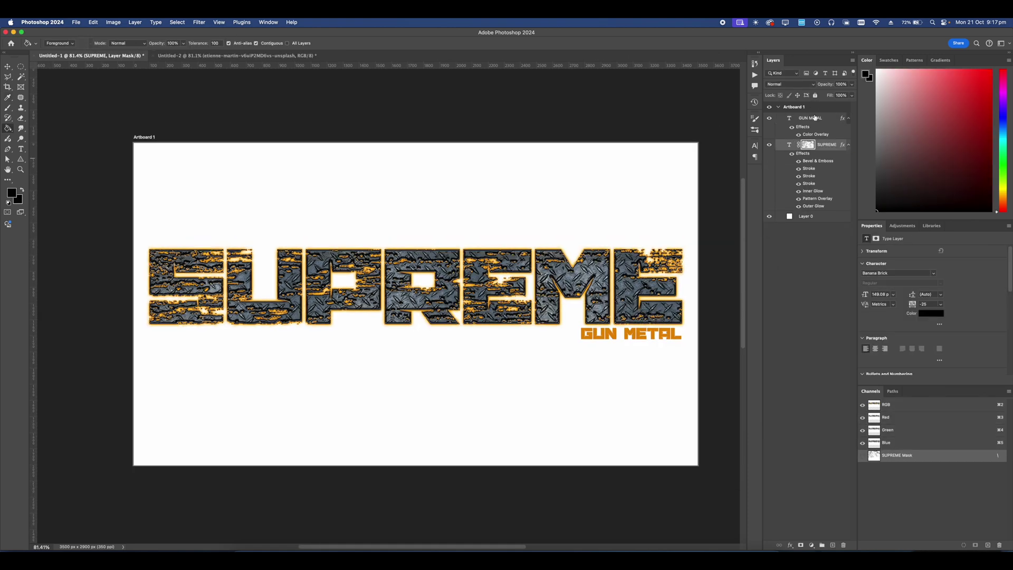
pyautogui.press('super+g')
pyautogui.rightClick(794, 117)
pyautogui.click(811, 232)
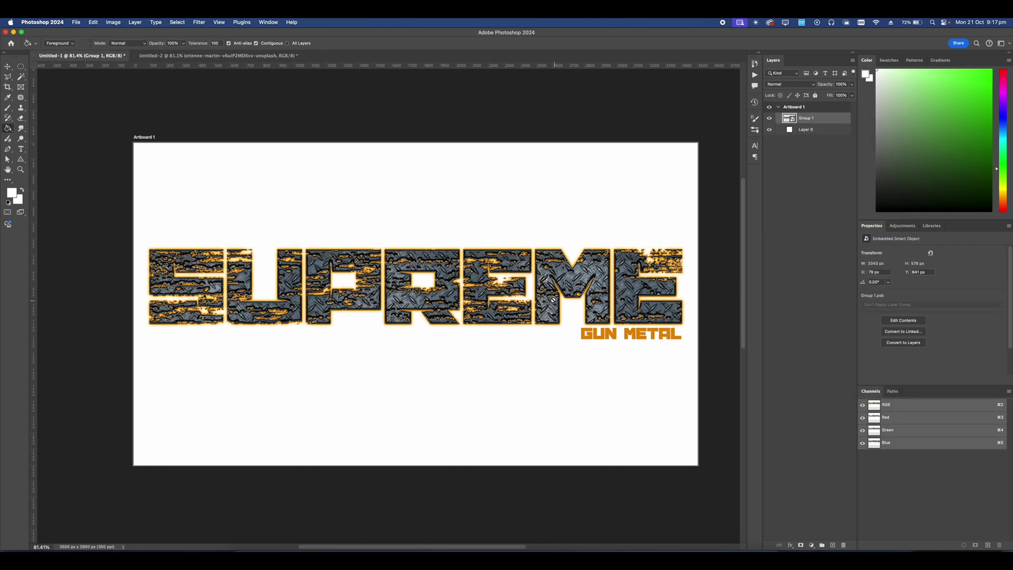
# - Add a Hue/Saturation adjustment with saturation -28 and clip it to the grouped text Smart Object
pyautogui.scroll(2, 364, 269)
pyautogui.click(811, 545)
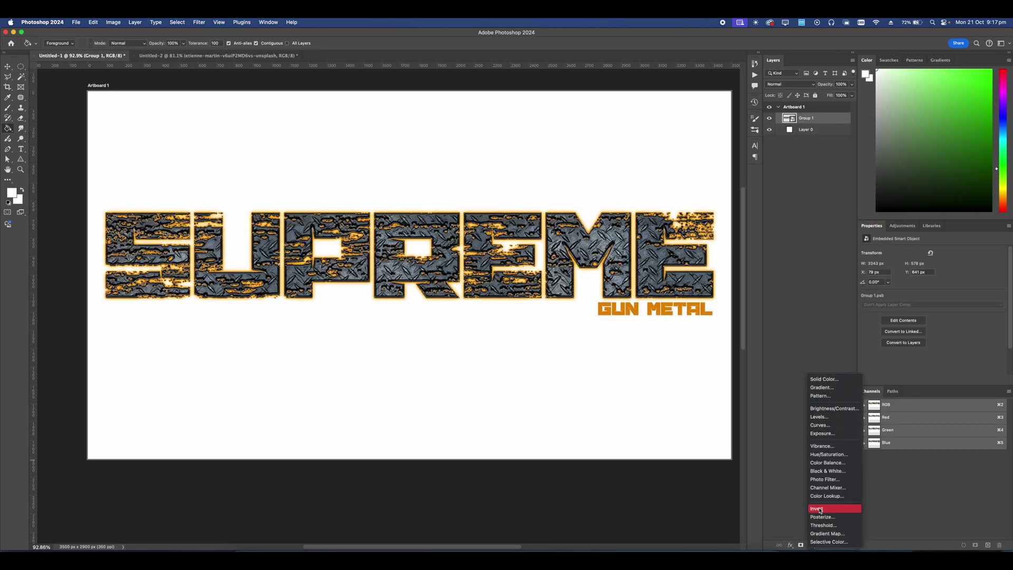
pyautogui.click(827, 454)
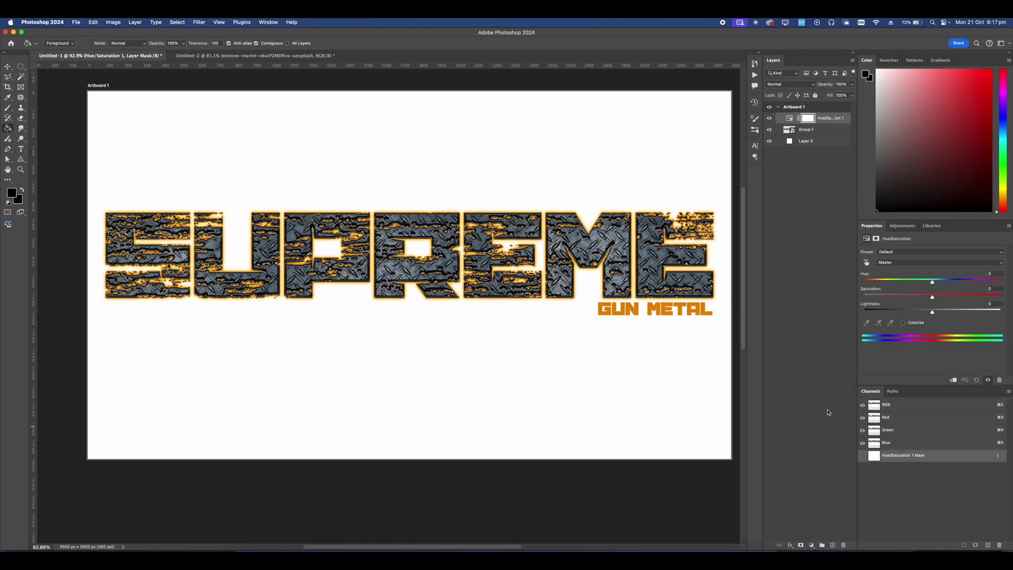
pyautogui.moveTo(932, 297); pyautogui.dragTo(912, 299)
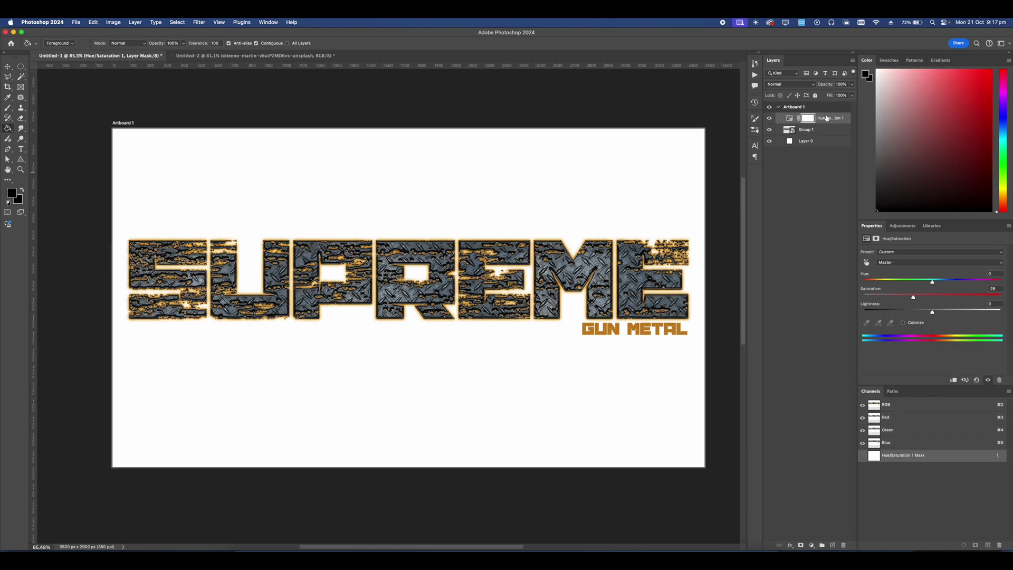
pyautogui.rightClick(828, 116)
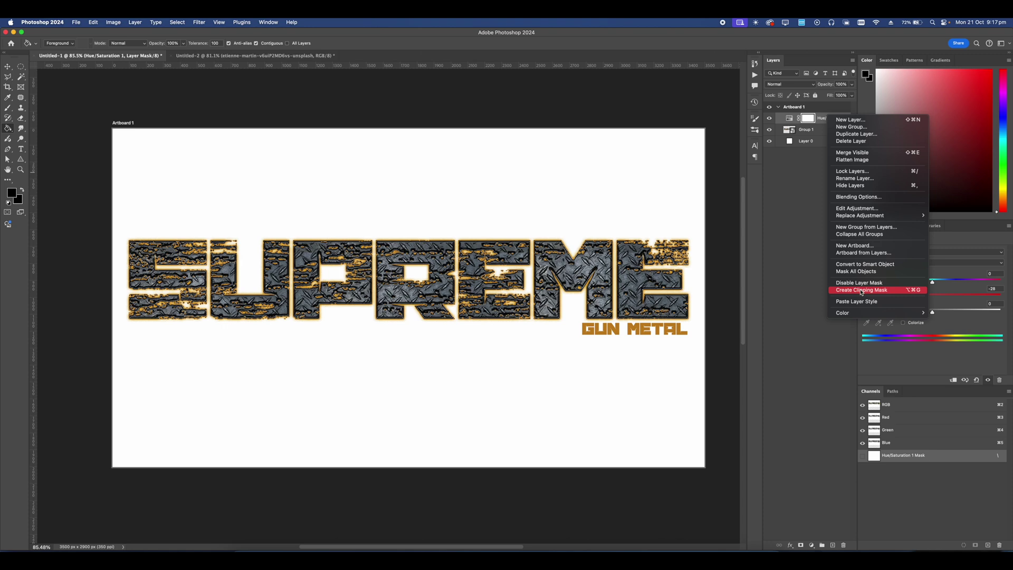
pyautogui.click(861, 291)
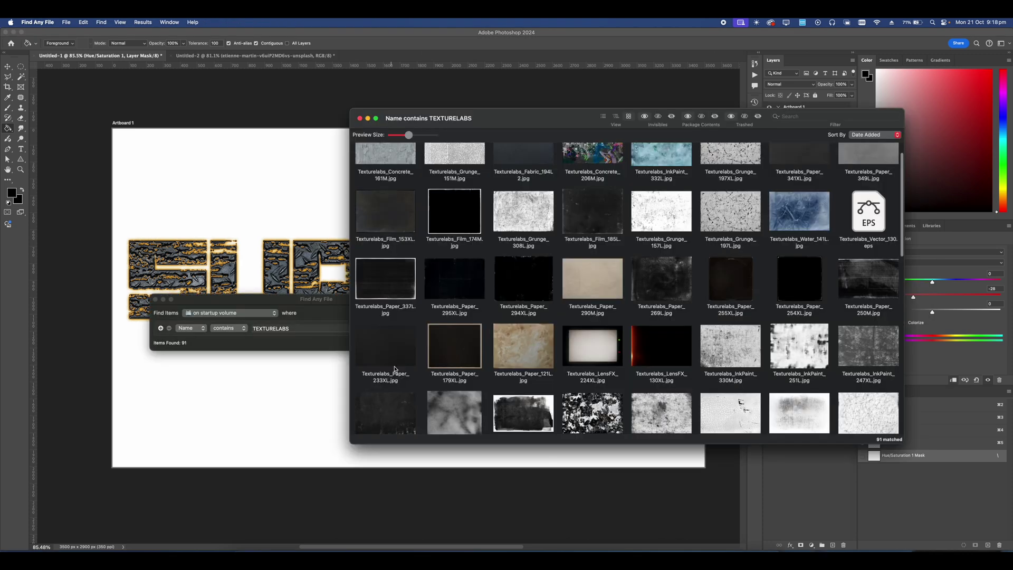
# - Place the Texturelabs_Paper_233XL.jpg texture above the Hue/Saturation adjustment and clip it to the grouped text Smart Object
pyautogui.click(394, 346)
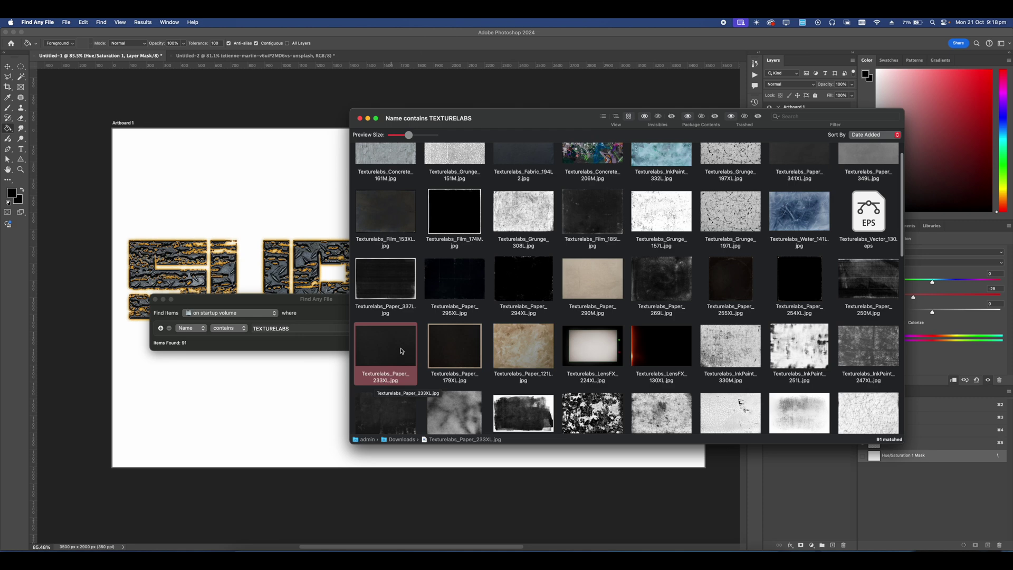
pyautogui.moveTo(401, 353); pyautogui.dragTo(481, 296)
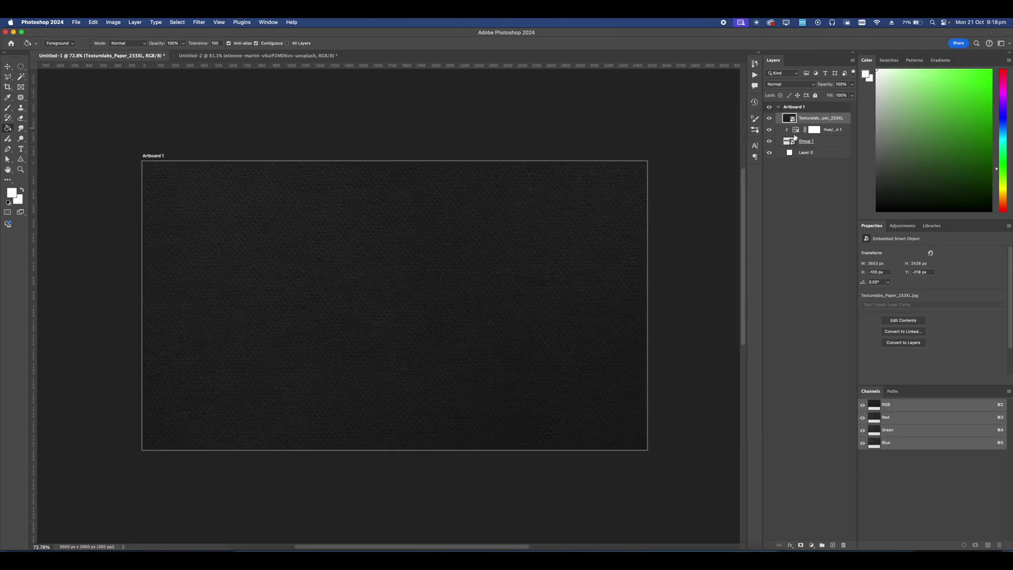
pyautogui.rightClick(802, 118)
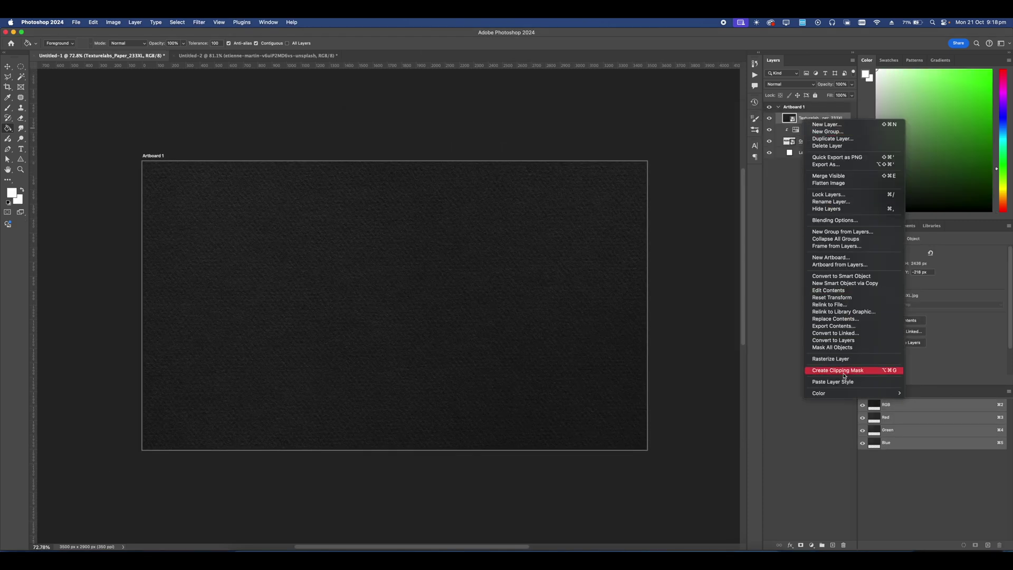
pyautogui.click(845, 372)
pyautogui.keyDown('alt'); pyautogui.click(803, 128); pyautogui.keyUp('alt')
# - Set the paper texture layer's blend mode to Soft Light
pyautogui.click(770, 84)
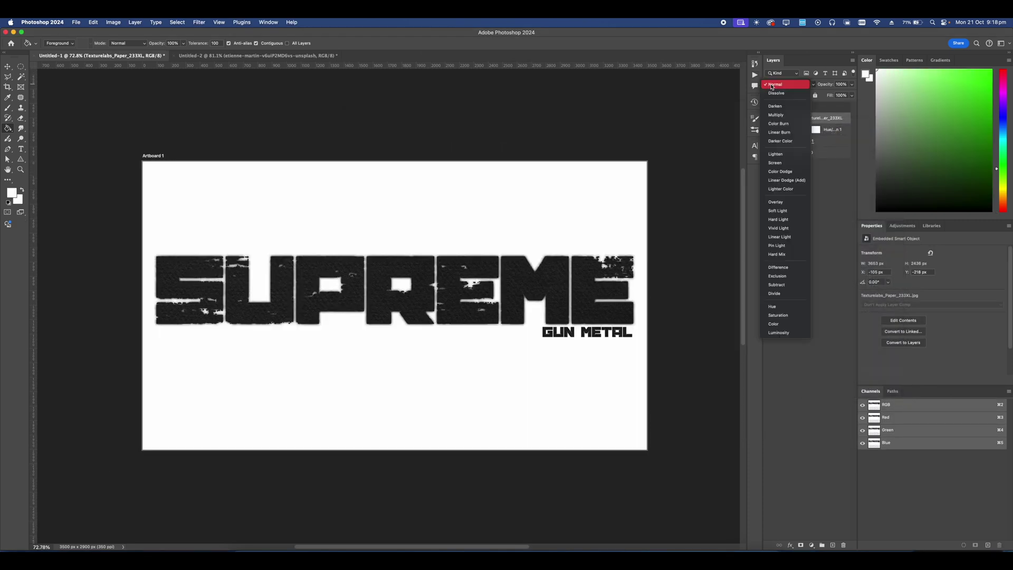
pyautogui.click(774, 211)
pyautogui.scroll(10, 430, 292)
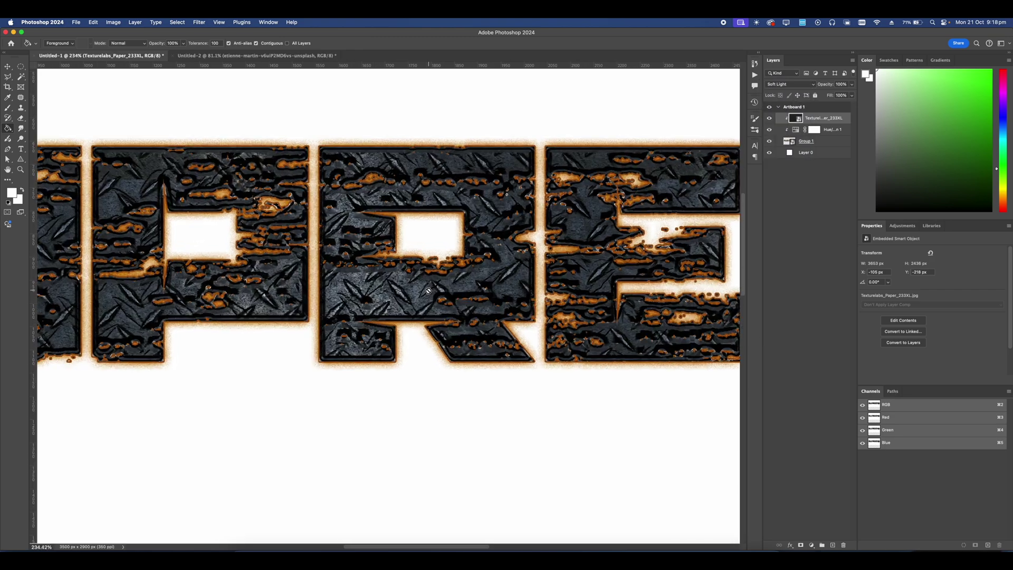
pyautogui.scroll(-10, 429, 292)
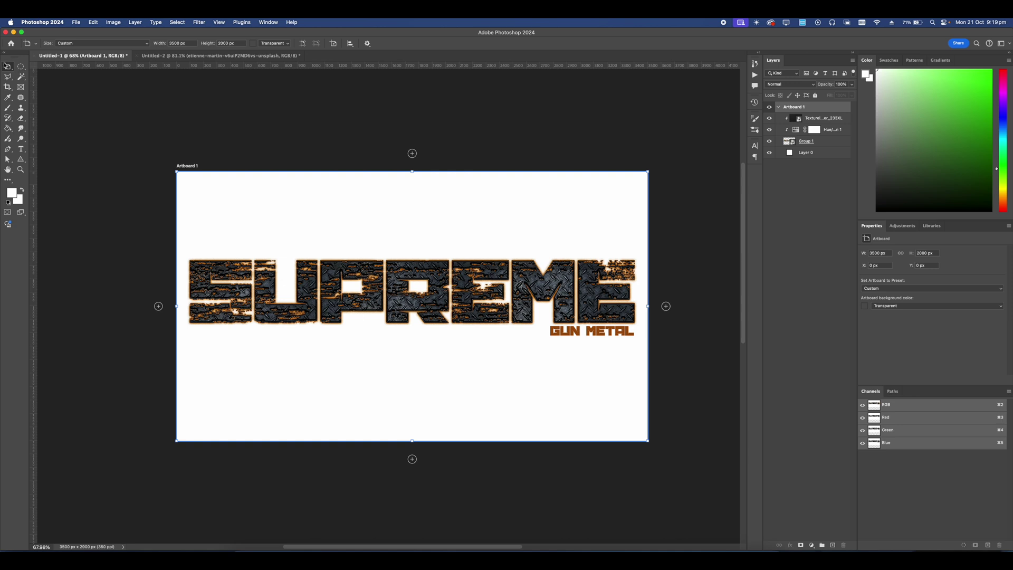
# - Set Artboard 1's background colour to black and delete the white Layer 0
pyautogui.click(6, 66)
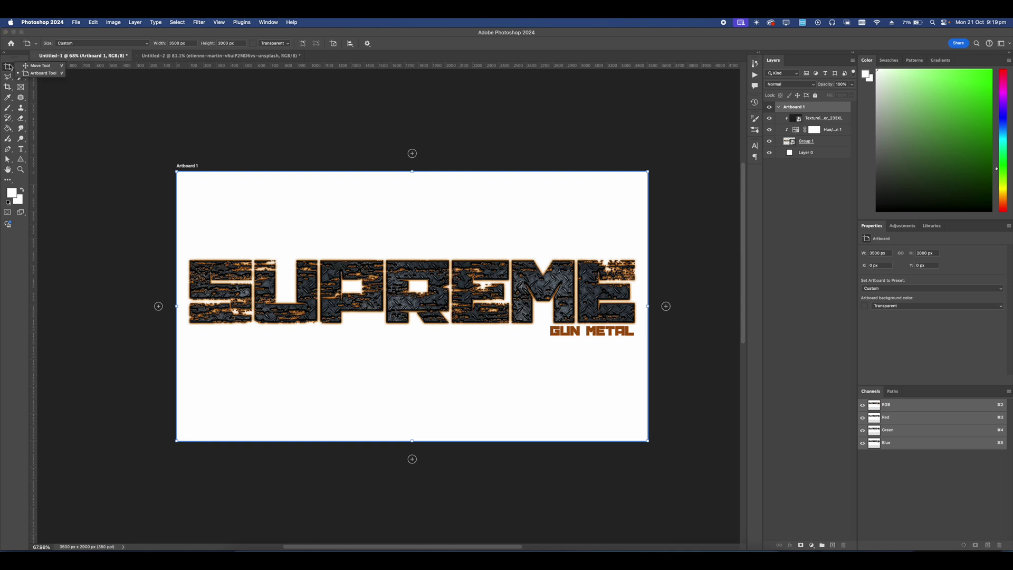
pyautogui.click(19, 65)
pyautogui.hotkey('shift', 'v')
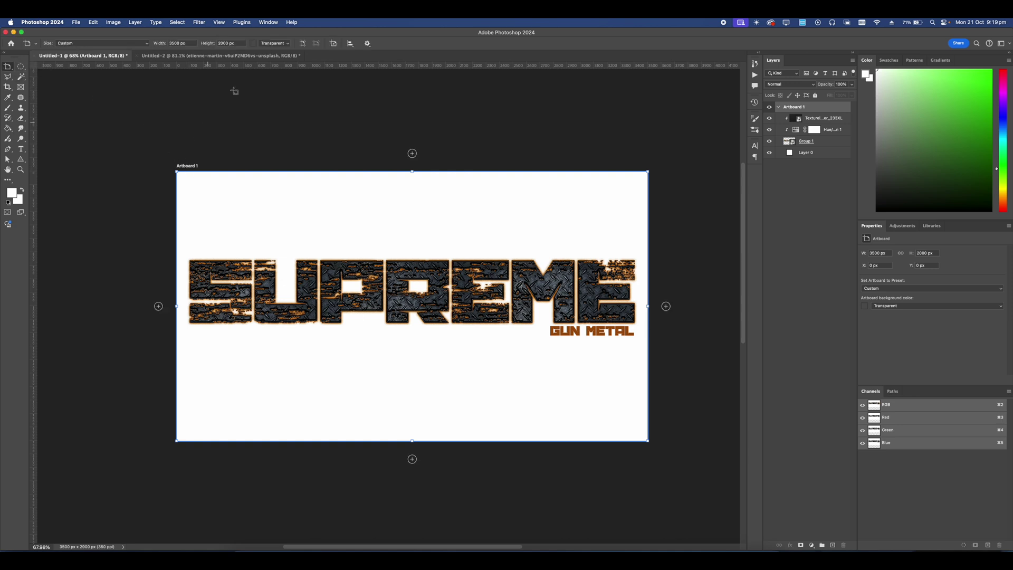
pyautogui.click(274, 43)
pyautogui.click(267, 34)
pyautogui.click(805, 152)
pyautogui.hotkey('shift', 'v')
pyautogui.press('BackSpace')
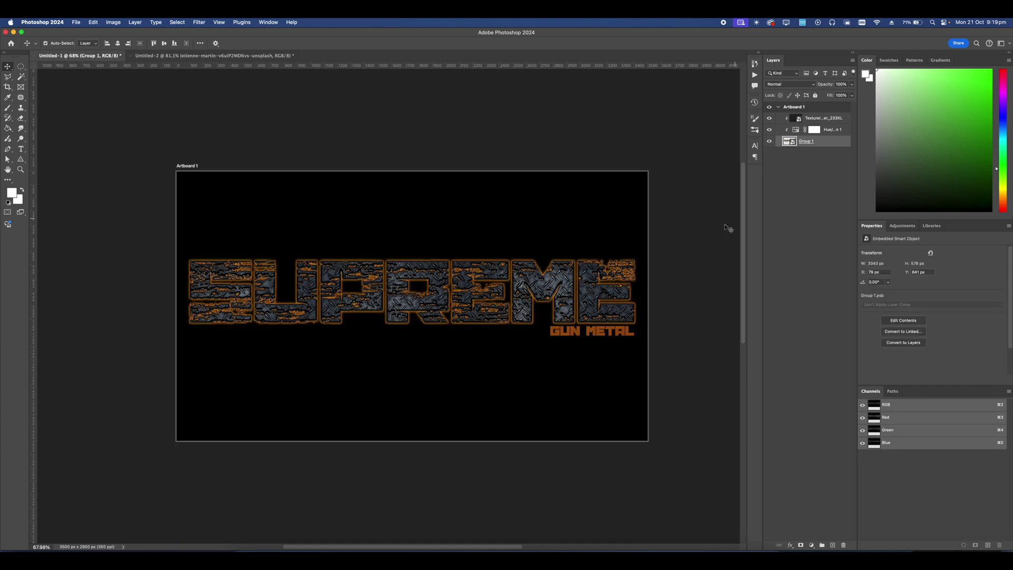
# - Examine the metal lettering up close on the black background, checking the effect of the Soft Light paper texture layer
pyautogui.press('super+equal')
pyautogui.moveTo(411, 261); pyautogui.dragTo(290, 253)
pyautogui.moveTo(544, 255); pyautogui.dragTo(417, 257)
pyautogui.press('super+minus')
pyautogui.moveTo(536, 253); pyautogui.dragTo(613, 237)
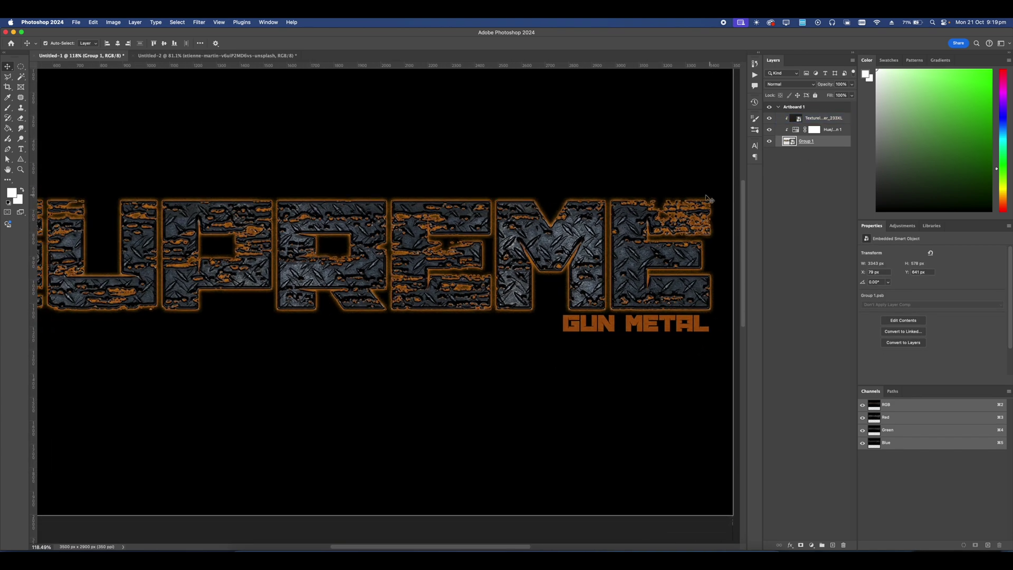
pyautogui.click(829, 121)
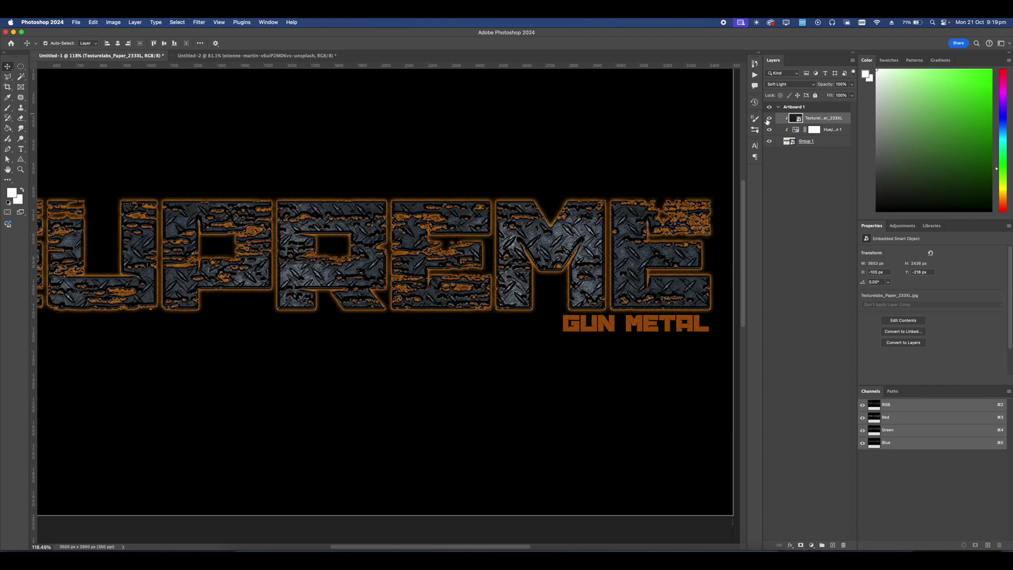
pyautogui.click(769, 118)
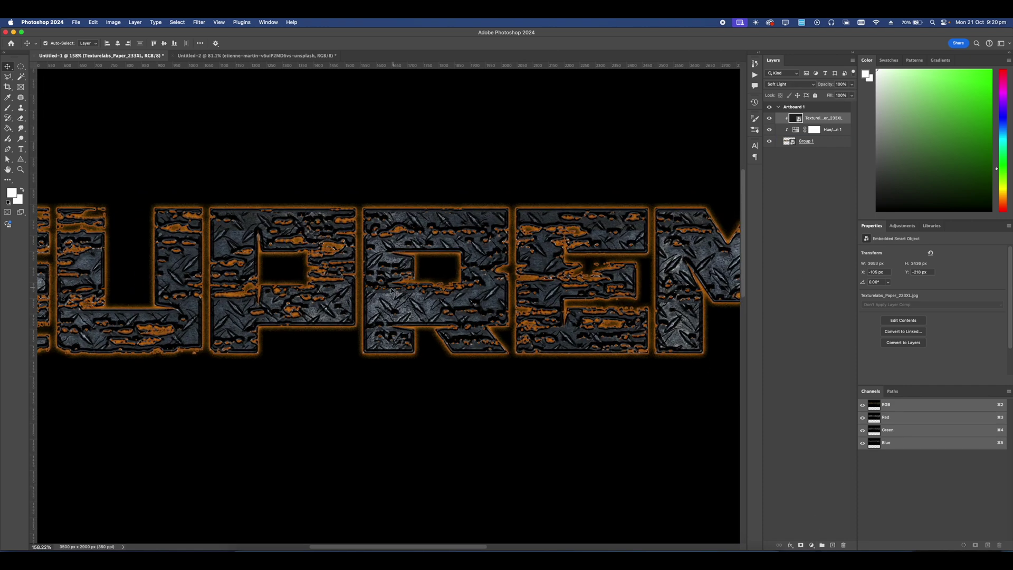
pyautogui.hscroll(-5, 393, 291)
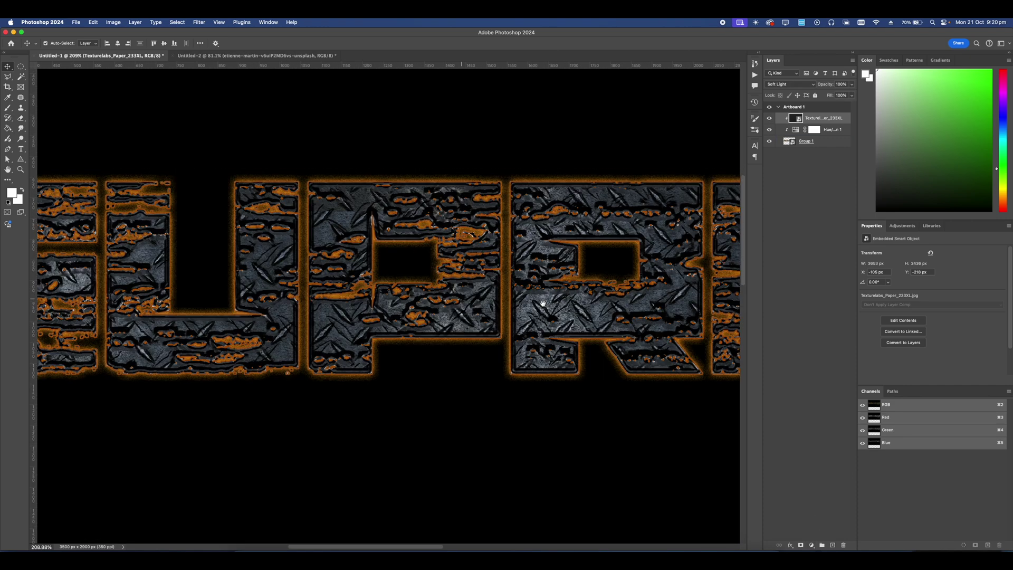
pyautogui.scroll(3, 397, 275)
pyautogui.scroll(-5, 395, 274)
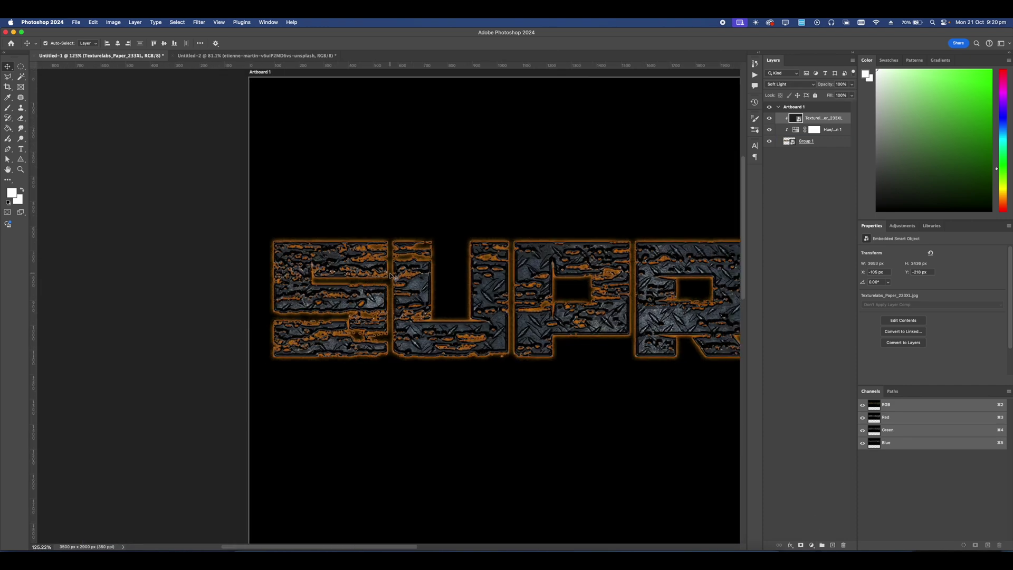
pyautogui.hscroll(3, 427, 269)
# - Group the paper texture, Hue/Saturation and Group 1 layers, and convert the new group to a Smart Object
pyautogui.click(830, 131)
pyautogui.keyDown('shift'); pyautogui.click(826, 141); pyautogui.keyUp('shift')
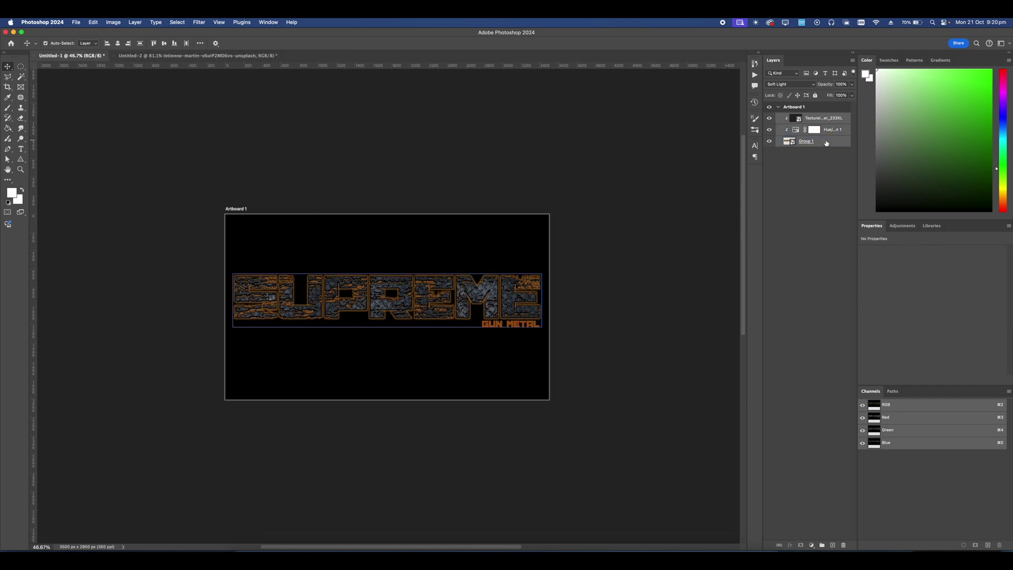
pyautogui.press('super+g')
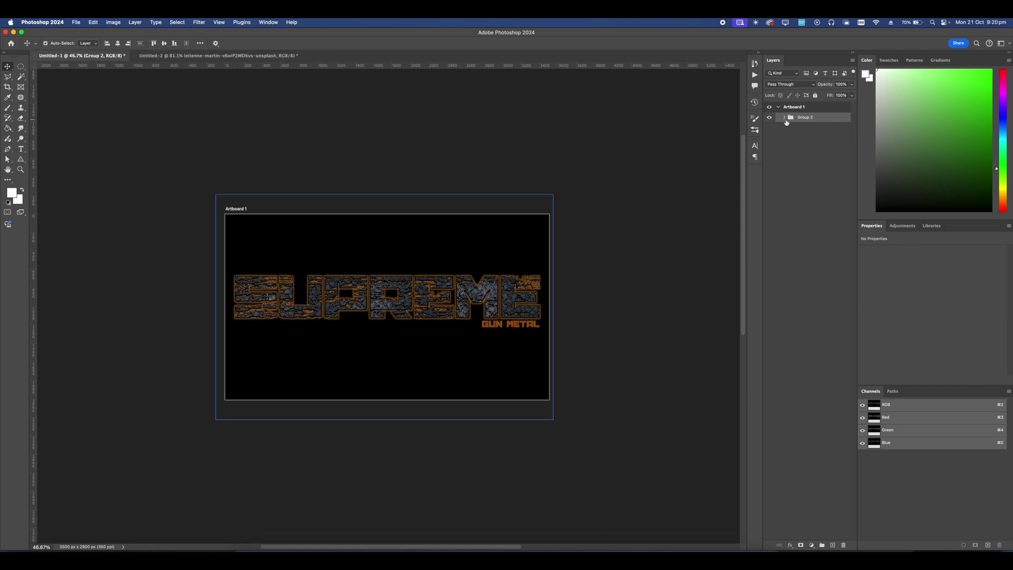
pyautogui.press('super+z')
pyautogui.rightClick(792, 141)
pyautogui.press('Escape')
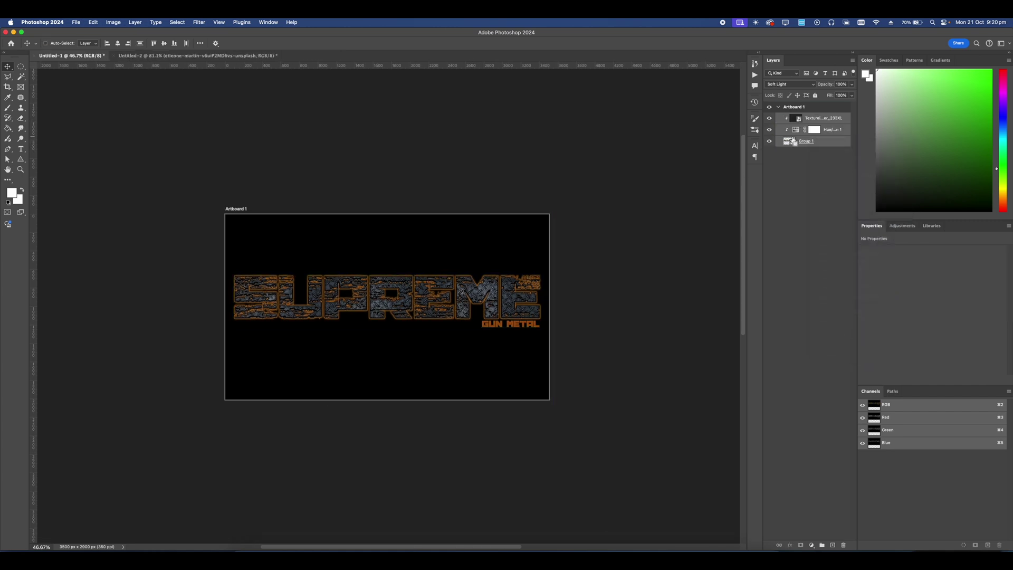
pyautogui.press('super+g')
pyautogui.rightClick(803, 118)
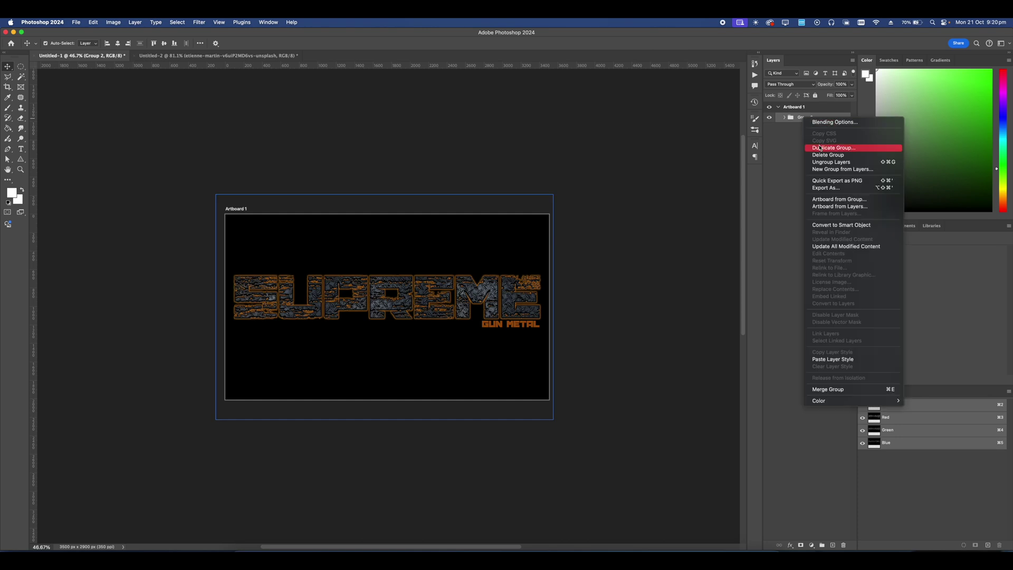
pyautogui.click(840, 226)
# - Add a second artboard beside Artboard 1 and set its width to 2000 px
pyautogui.scroll(-3, 364, 252)
pyautogui.hscroll(2, 363, 252)
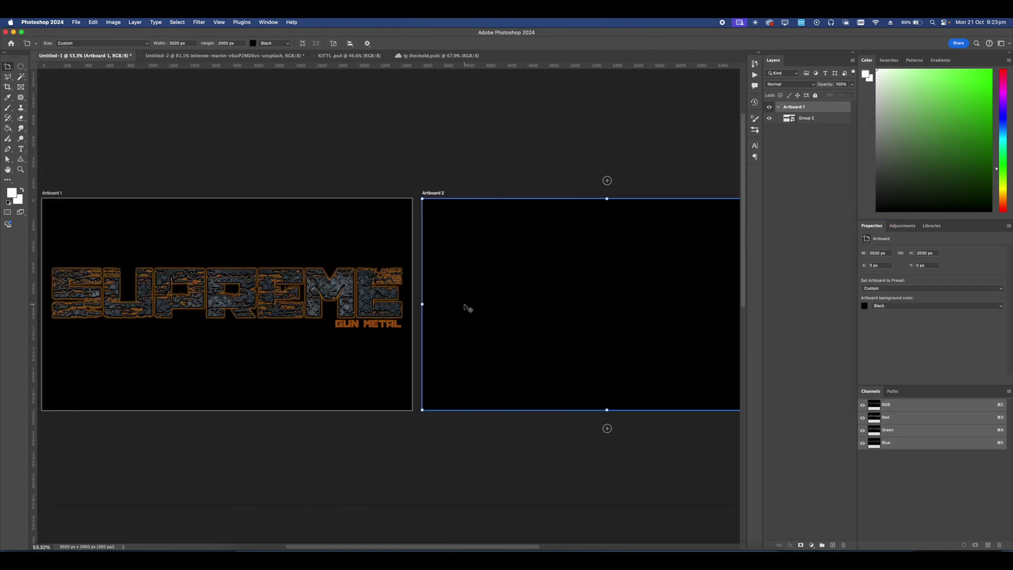
pyautogui.hscroll(10, 464, 304)
pyautogui.hscroll(-2, 464, 303)
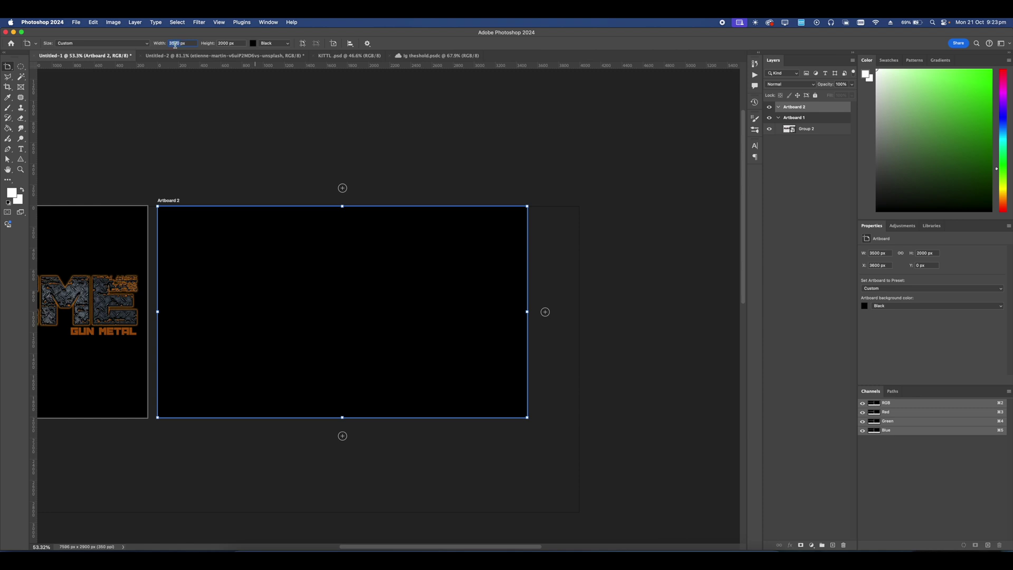
pyautogui.write('2000')
pyautogui.press('Return')
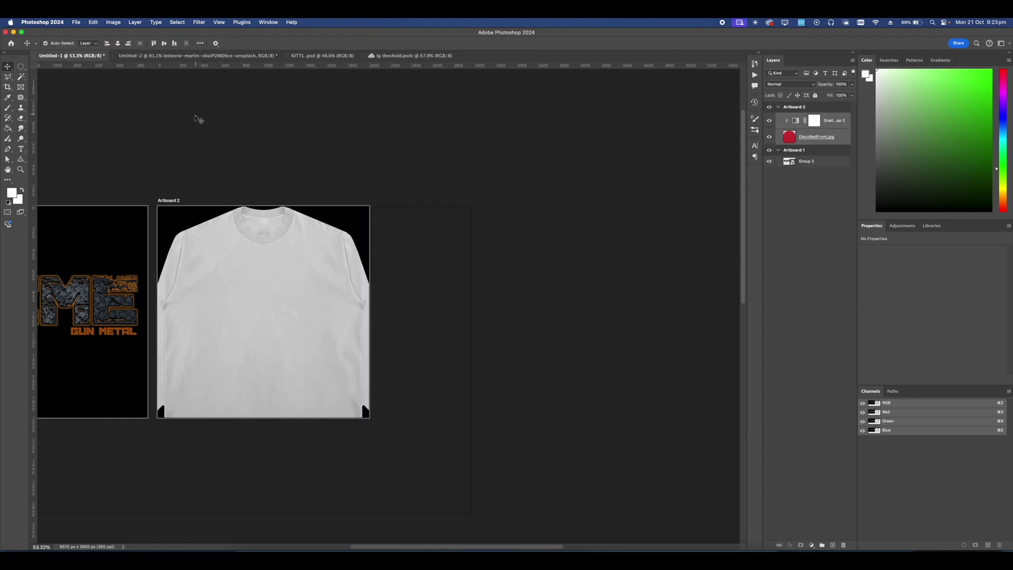
# - Scale the long-sleeve shirt mockup and its Gradient Map down to fit Artboard 2, with the whole shirt inside the artboard
pyautogui.press('super+t')
pyautogui.hscroll(-2, 326, 401)
pyautogui.moveTo(321, 434); pyautogui.dragTo(310, 352)
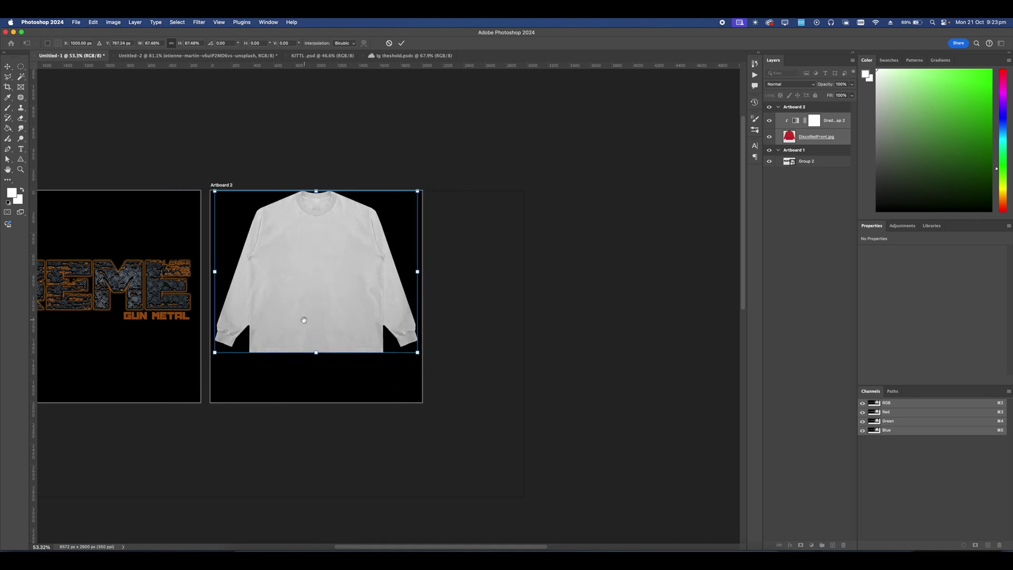
pyautogui.hscroll(-3, 304, 322)
pyautogui.scroll(2, 304, 322)
pyautogui.press('Return')
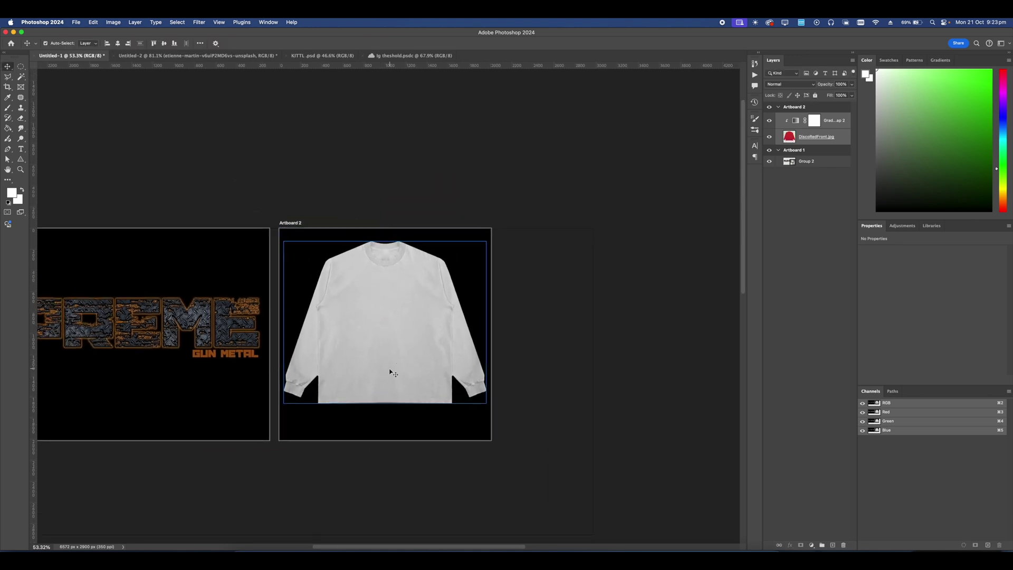
# - Copy the Group 2 text Smart Object above the shirt in Artboard 2 and scale it down to fit across the chest
pyautogui.click(810, 161)
pyautogui.moveTo(812, 143); pyautogui.dragTo(807, 115)
pyautogui.press('super+t')
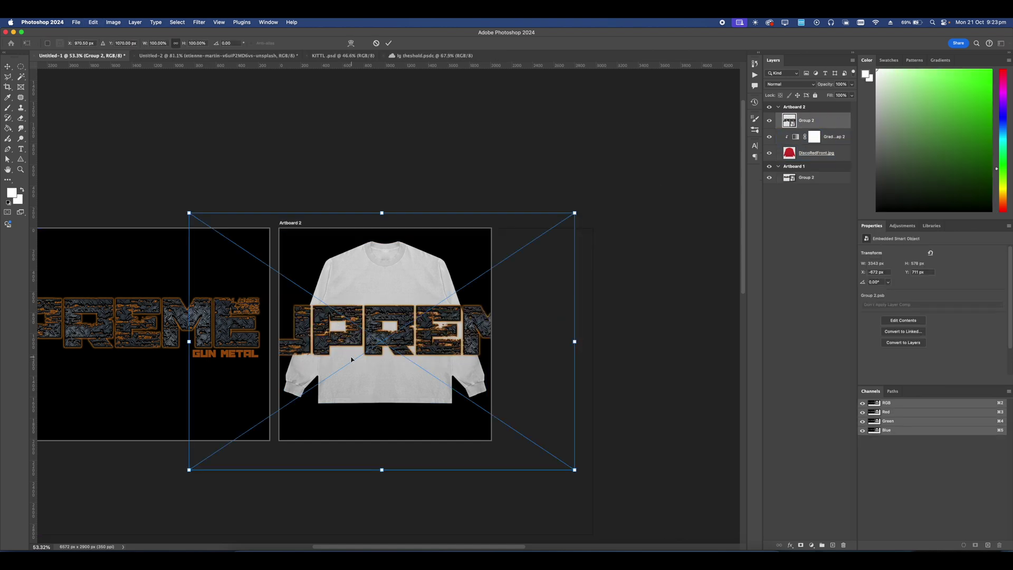
pyautogui.scroll(3, 352, 361)
pyautogui.scroll(-2, 389, 425)
pyautogui.moveTo(384, 484); pyautogui.dragTo(384, 428)
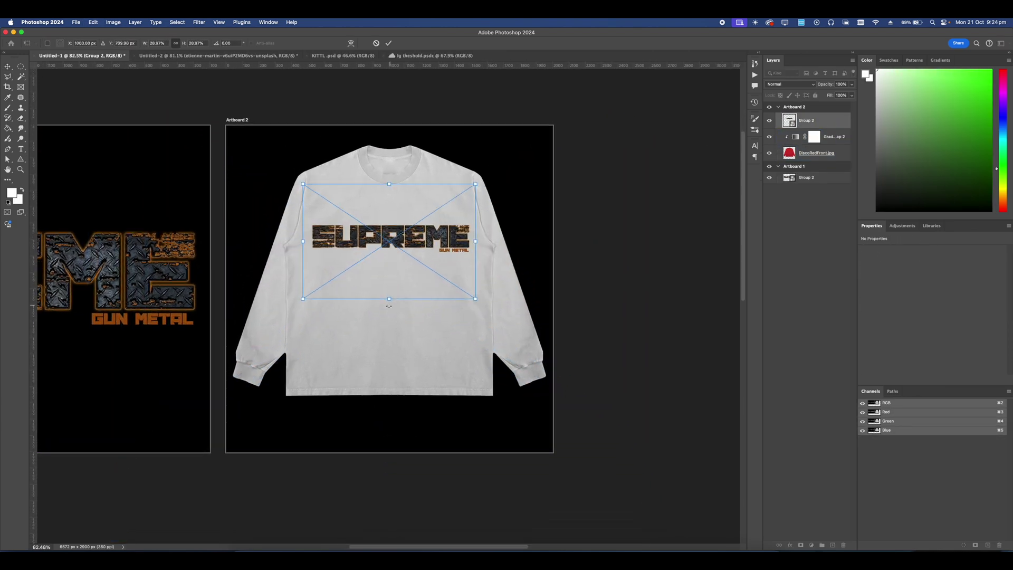
pyautogui.moveTo(389, 306); pyautogui.dragTo(391, 310)
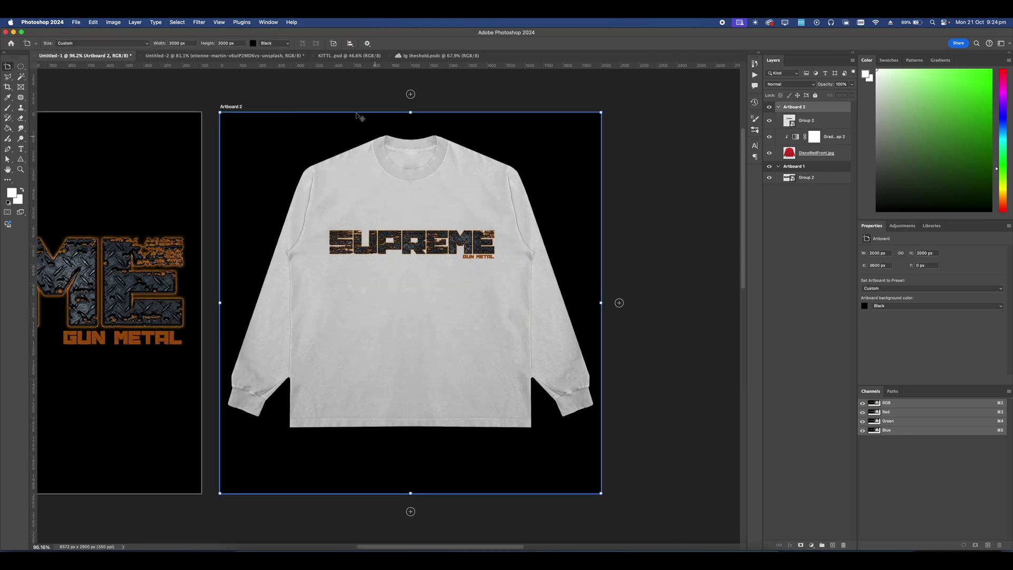
# - Set Artboard 2's background to white and recolour the shirt black through its Gradient Map, with the black stop at location 14
pyautogui.click(271, 42)
pyautogui.click(267, 34)
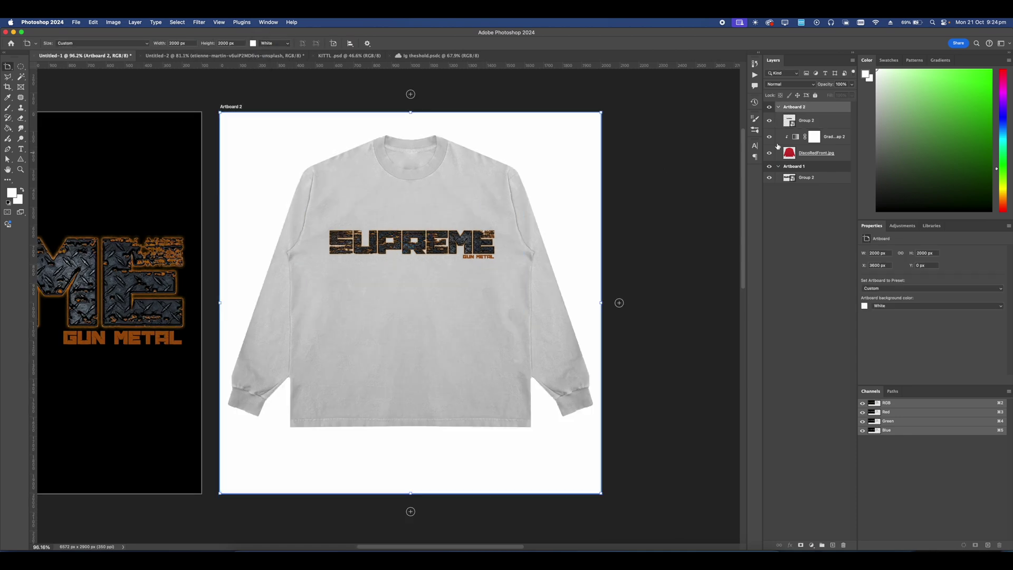
pyautogui.click(795, 140)
pyautogui.click(911, 253)
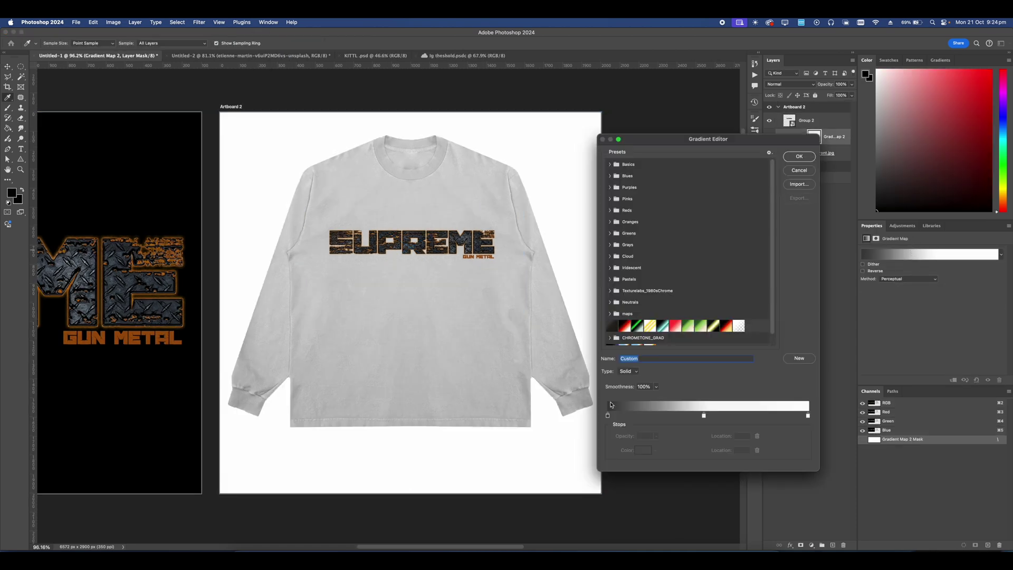
pyautogui.moveTo(607, 416); pyautogui.dragTo(639, 416)
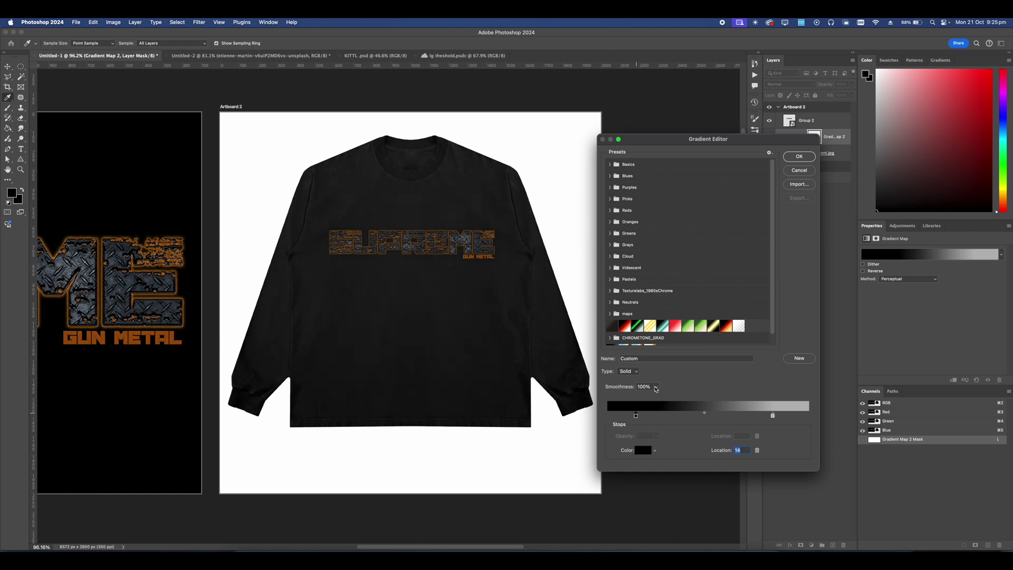
pyautogui.click(799, 157)
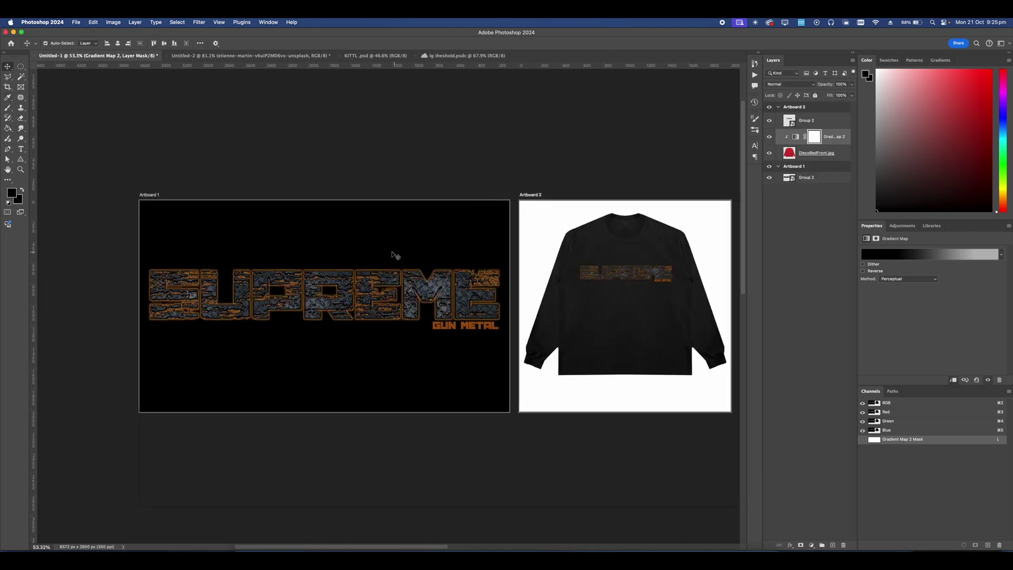
# - Examine the finished lettering on Artboard 1 and the black shirt mockup on Artboard 2 at different magnifications
pyautogui.scroll(4, 395, 255)
pyautogui.scroll(-4, 380, 263)
pyautogui.hscroll(2, 402, 267)
pyautogui.scroll(3, 417, 264)
pyautogui.scroll(10, 433, 220)
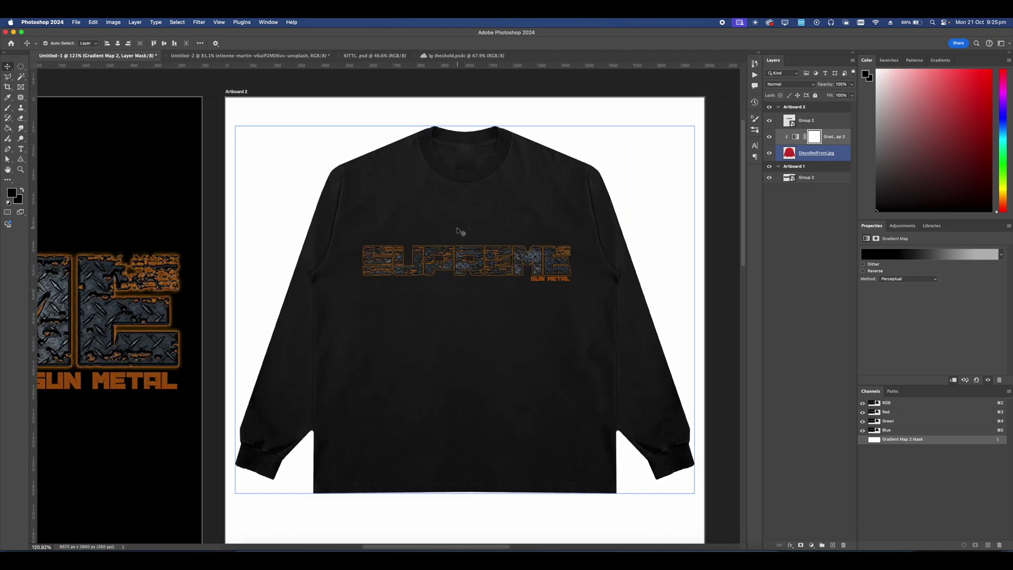
pyautogui.scroll(-10, 526, 231)
pyautogui.hscroll(-10, 526, 231)
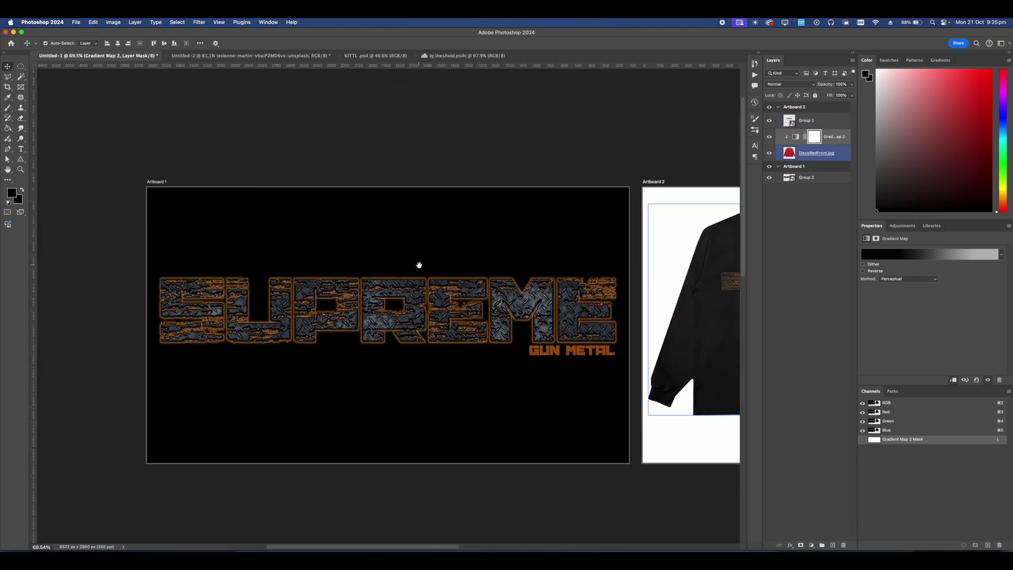
pyautogui.scroll(10, 530, 277)
pyautogui.scroll(-10, 530, 277)
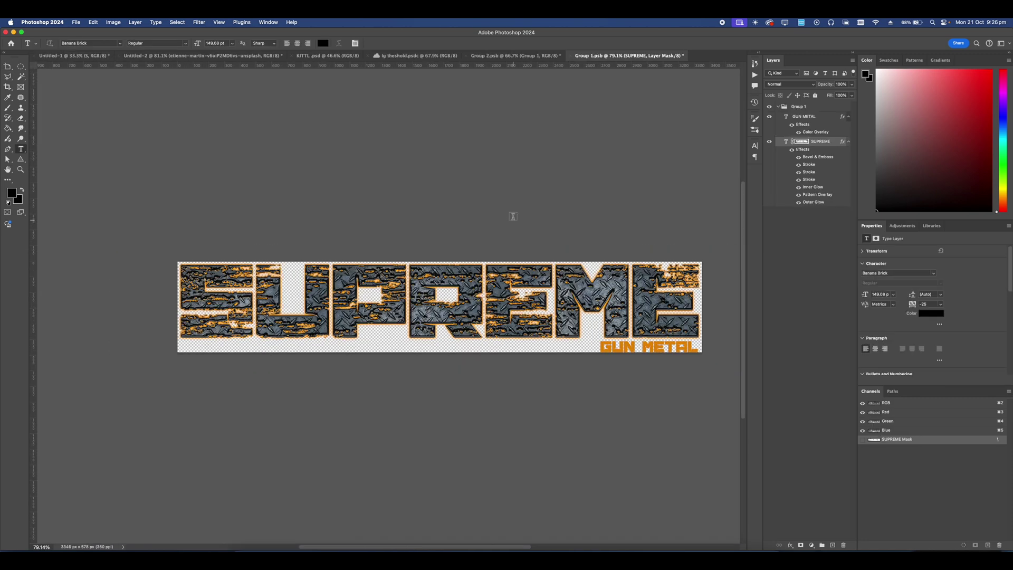
# - Open the nested Group 1 Smart Object's contents and inspect the SUPREME text with its mask and layer effects
pyautogui.scroll(3, 518, 223)
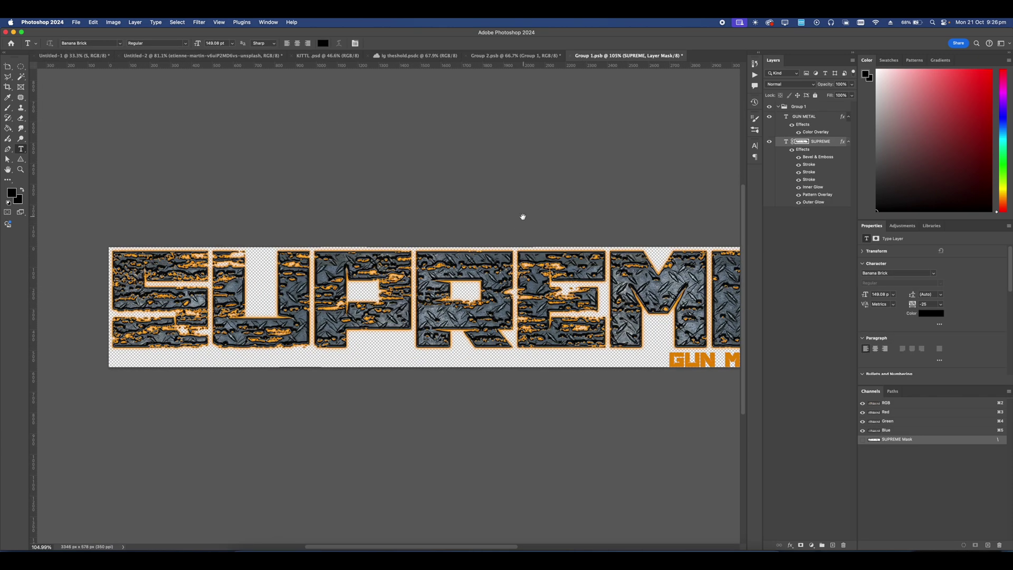
pyautogui.moveTo(523, 216); pyautogui.dragTo(507, 221)
pyautogui.moveTo(482, 263); pyautogui.dragTo(426, 258)
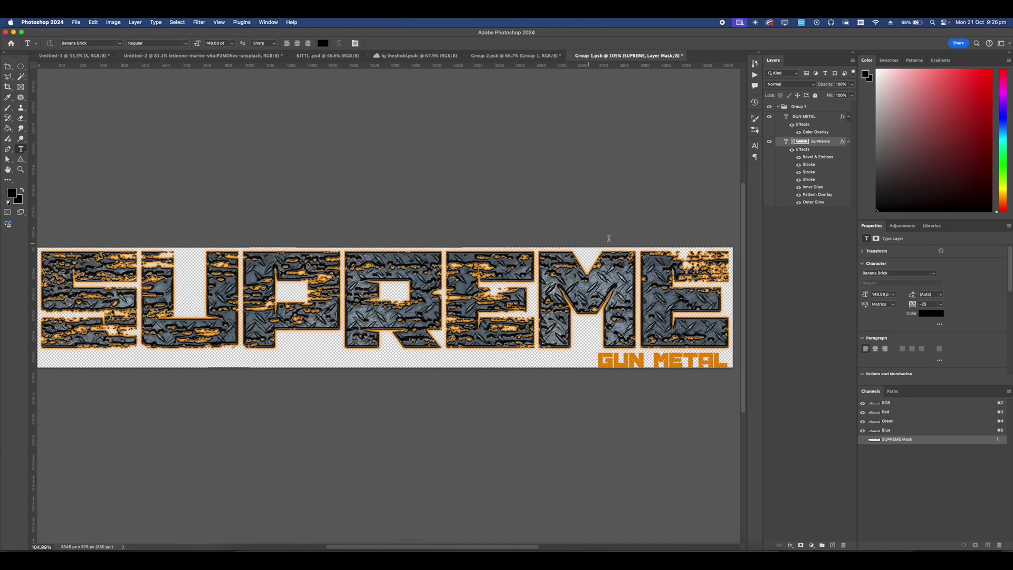
# - Save the SUPREME text layer's effects as a new reusable layer style
pyautogui.doubleClick(799, 150)
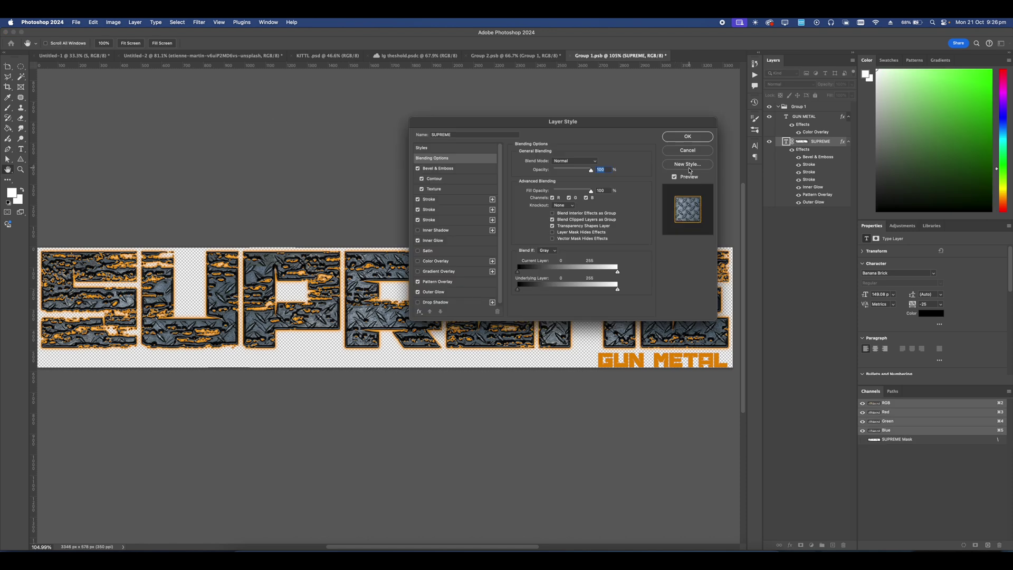
pyautogui.click(688, 165)
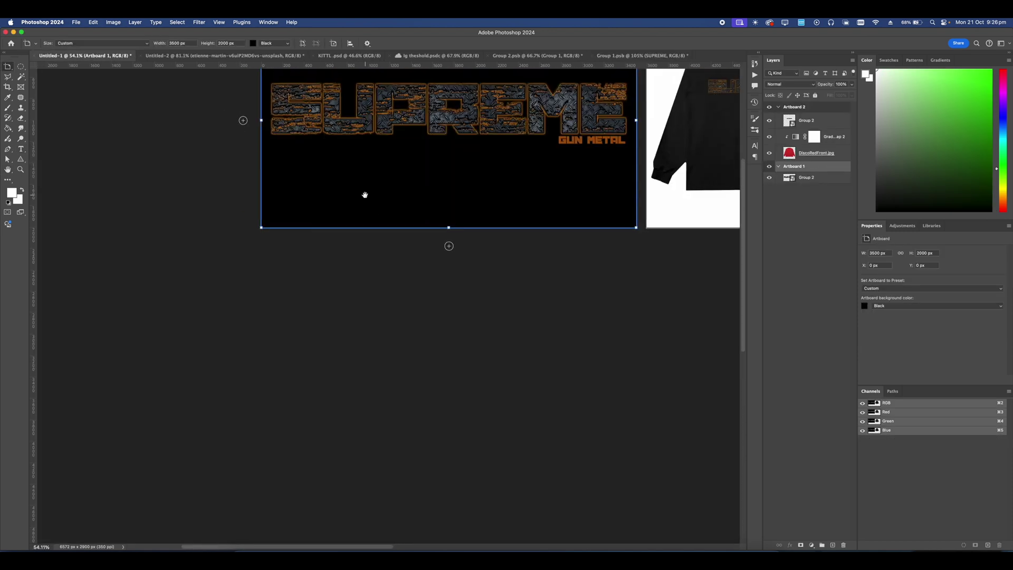
# - Add a black artboard about 2059 × 2000 px below Artboard 1 and place a letter S in Banana Brick on it
pyautogui.click(454, 250)
pyautogui.moveTo(613, 171); pyautogui.dragTo(512, 262)
pyautogui.press('t')
pyautogui.scroll(1, 512, 262)
pyautogui.click(435, 242)
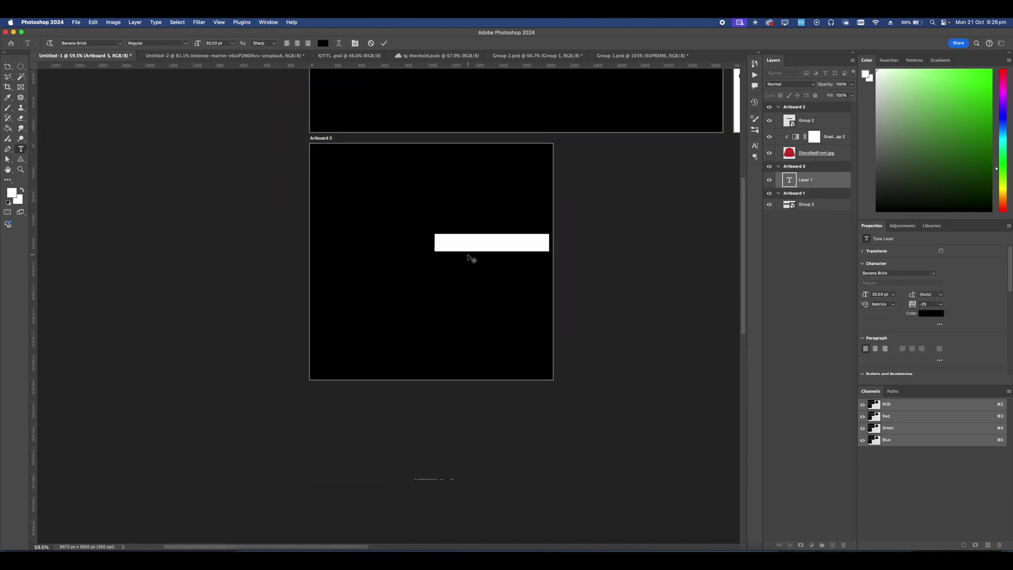
pyautogui.write('S')
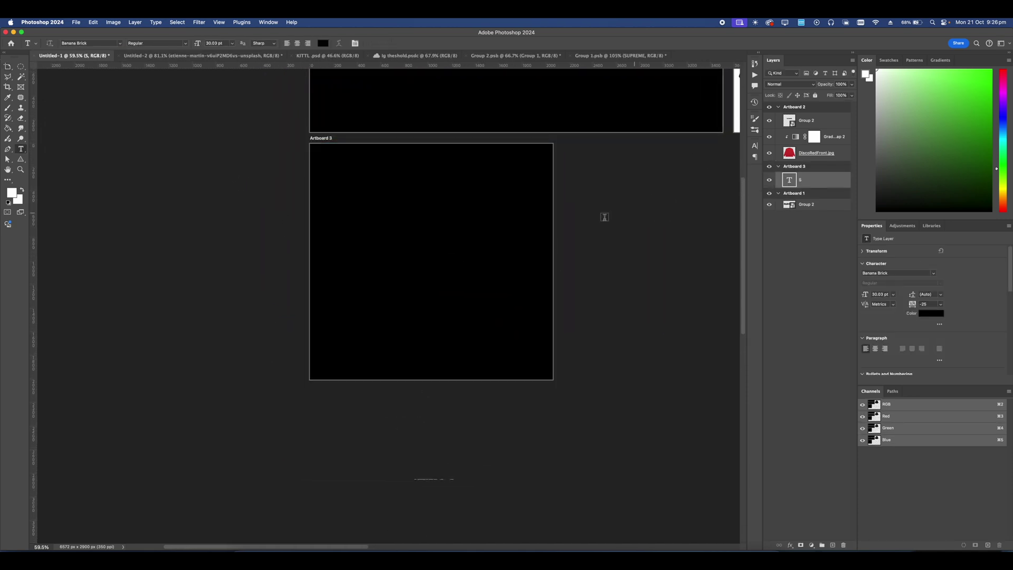
# - Apply the saved diamond-plate metal layer style with orange edges to the S text layer
pyautogui.rightClick(803, 180)
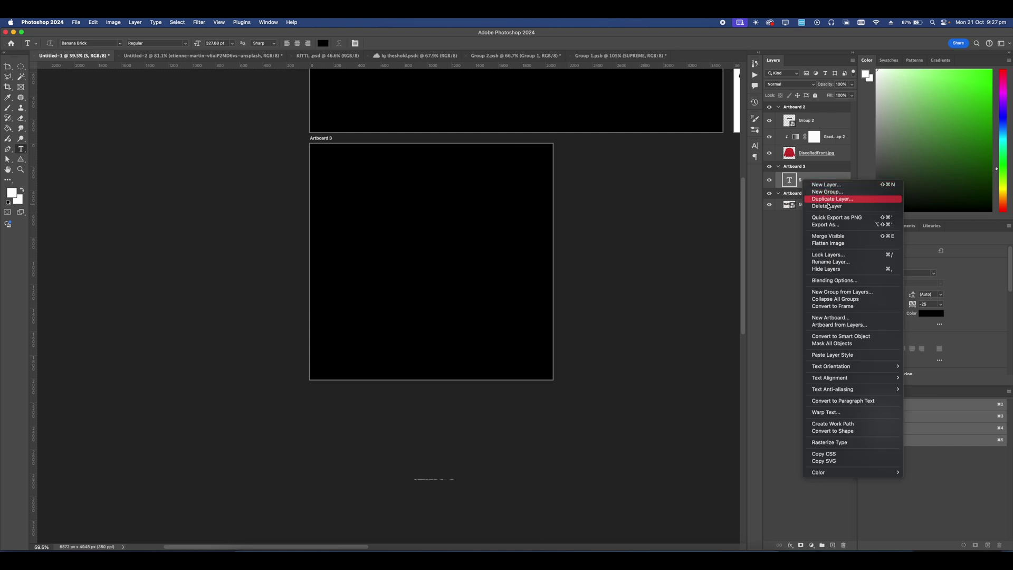
pyautogui.click(834, 281)
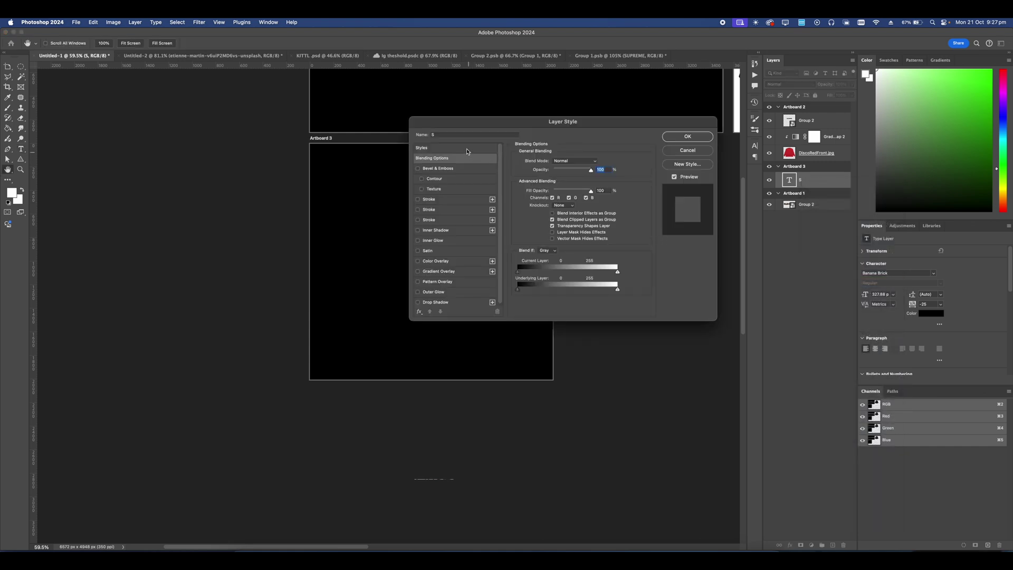
pyautogui.click(467, 150)
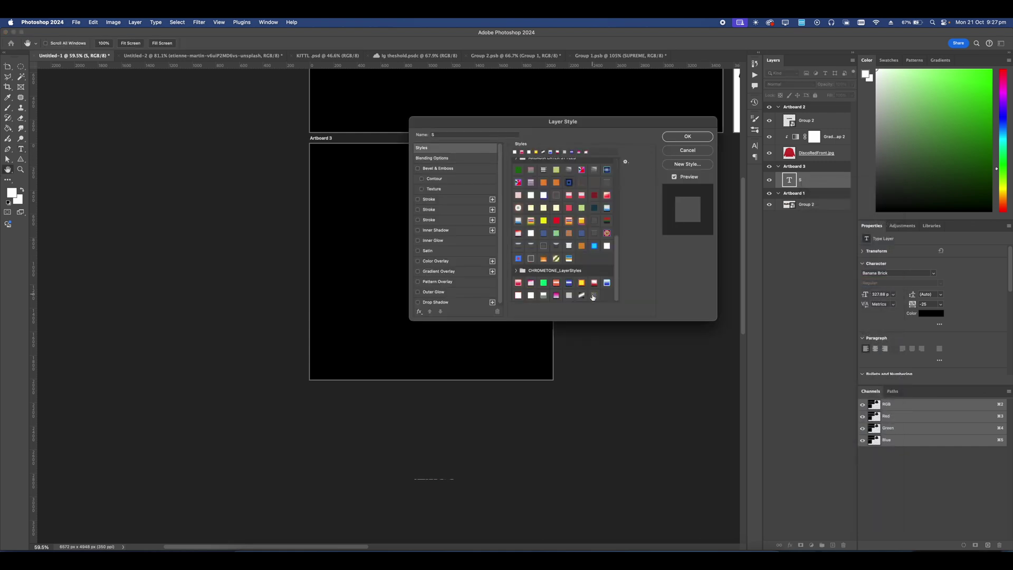
pyautogui.click(594, 296)
pyautogui.click(687, 137)
# - Scale up the styled S proportionally so it fills most of Artboard 3, to a font size of about 436 pt
pyautogui.press('super+t')
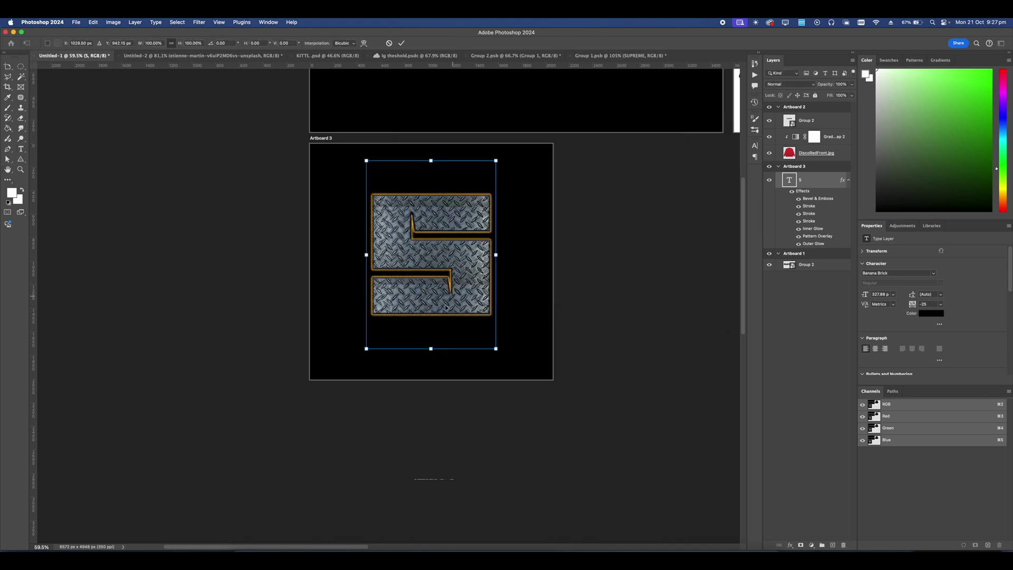
pyautogui.moveTo(434, 351); pyautogui.dragTo(458, 315)
pyautogui.press('Return')
pyautogui.scroll(-2, 450, 261)
pyautogui.scroll(2, 446, 267)
# - Copy the distressed layer mask from the SUPREME layer in Group 1.psb onto the S layer in Untitled-1
pyautogui.click(548, 55)
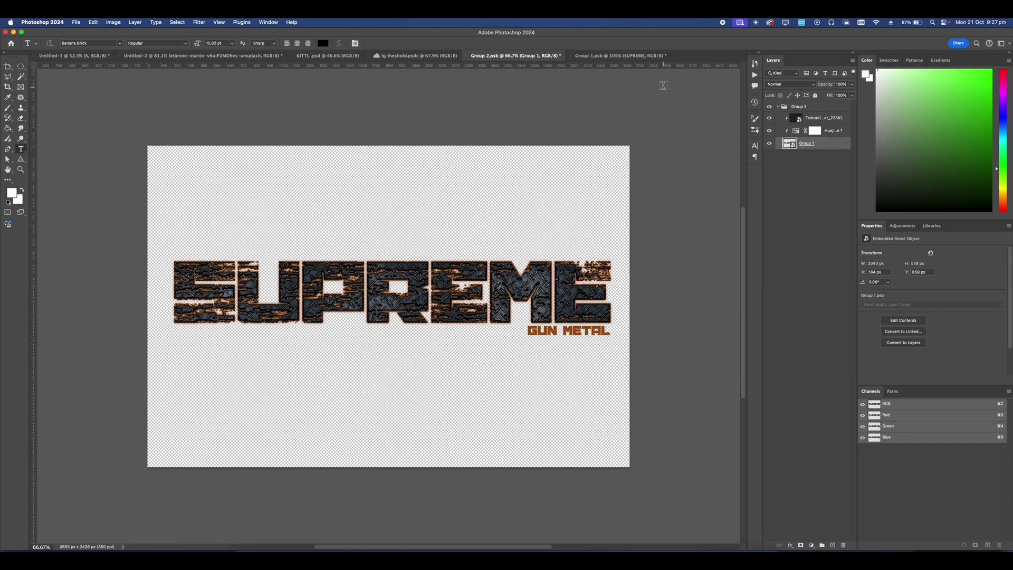
pyautogui.click(591, 55)
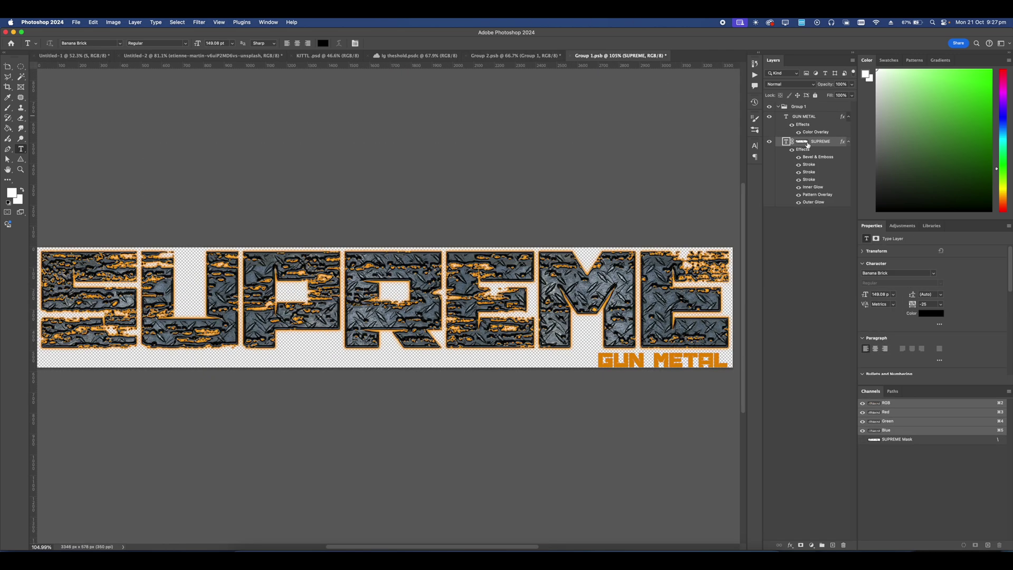
pyautogui.click(802, 142)
pyautogui.click(80, 56)
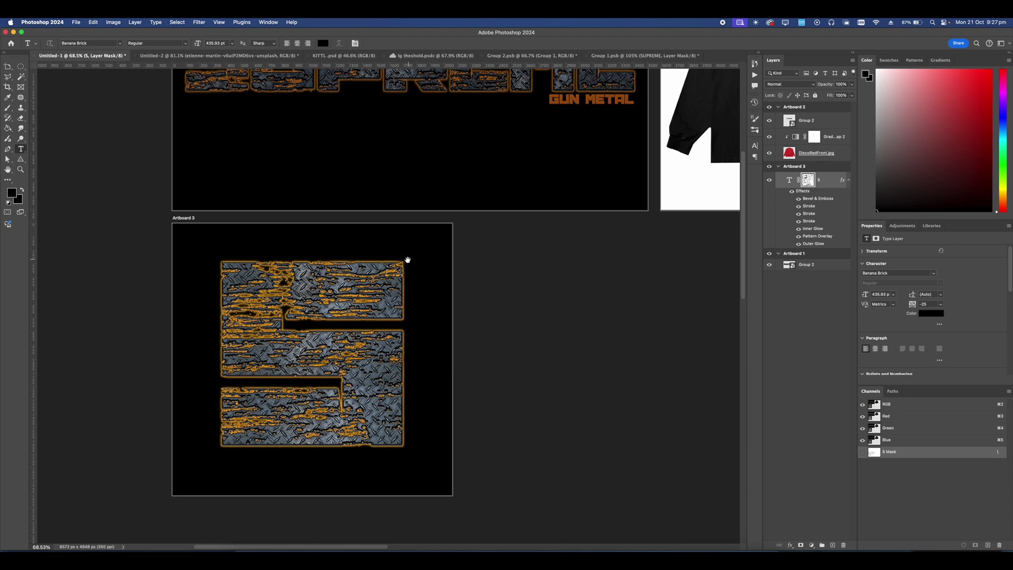
# - Examine the distressed S, the SUPREME GUN METAL lettering and the black shirt mockup up close and in overview
pyautogui.moveTo(408, 260); pyautogui.dragTo(401, 248)
pyautogui.click(8, 68)
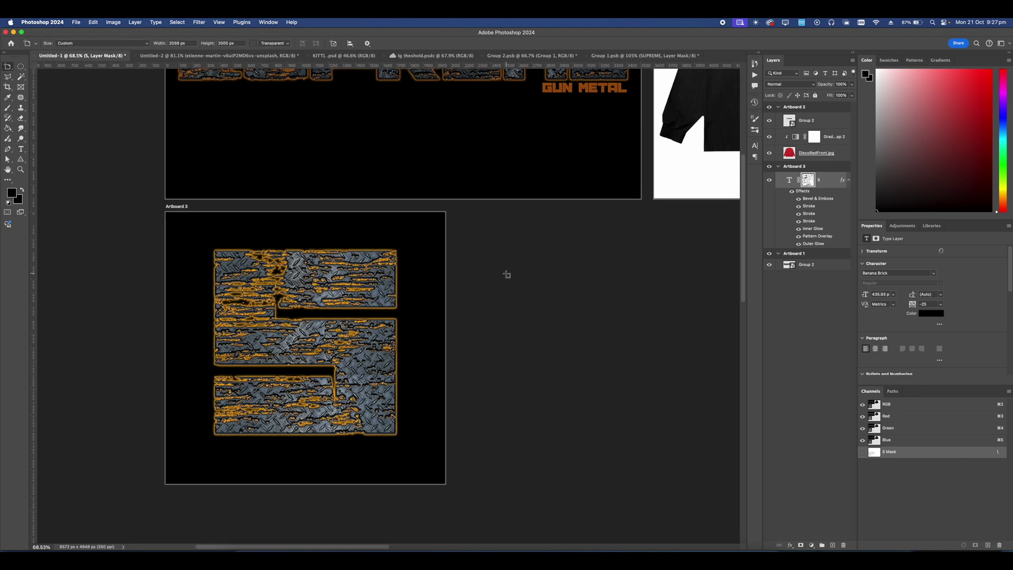
pyautogui.scroll(-3, 506, 275)
pyautogui.moveTo(512, 283); pyautogui.dragTo(348, 372)
pyautogui.scroll(5, 484, 322)
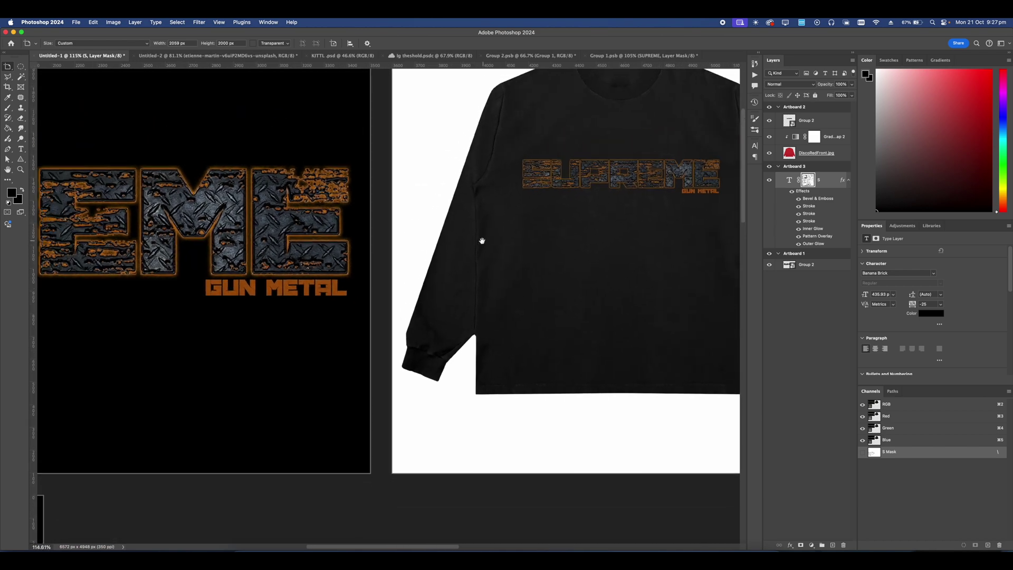
pyautogui.scroll(-3, 489, 238)
pyautogui.hscroll(-5, 518, 278)
pyautogui.scroll(2, 516, 276)
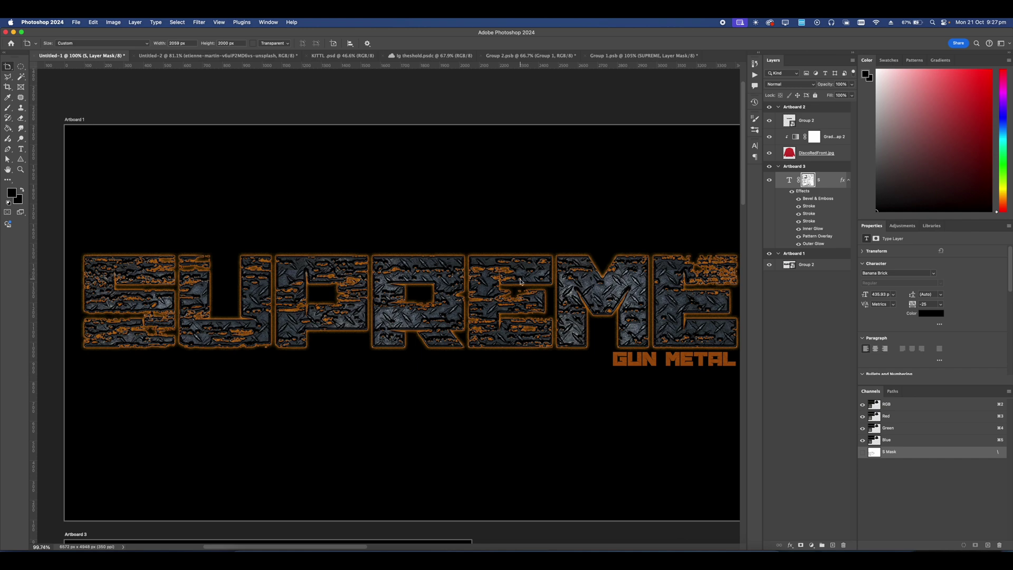
pyautogui.hscroll(5, 520, 281)
pyautogui.scroll(4, 429, 287)
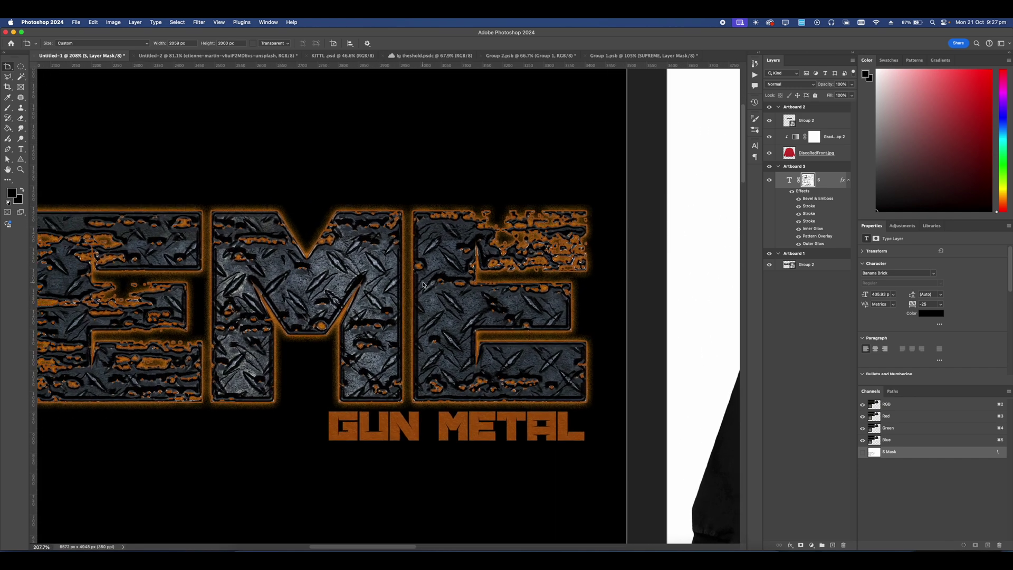
pyautogui.hscroll(-15, 423, 282)
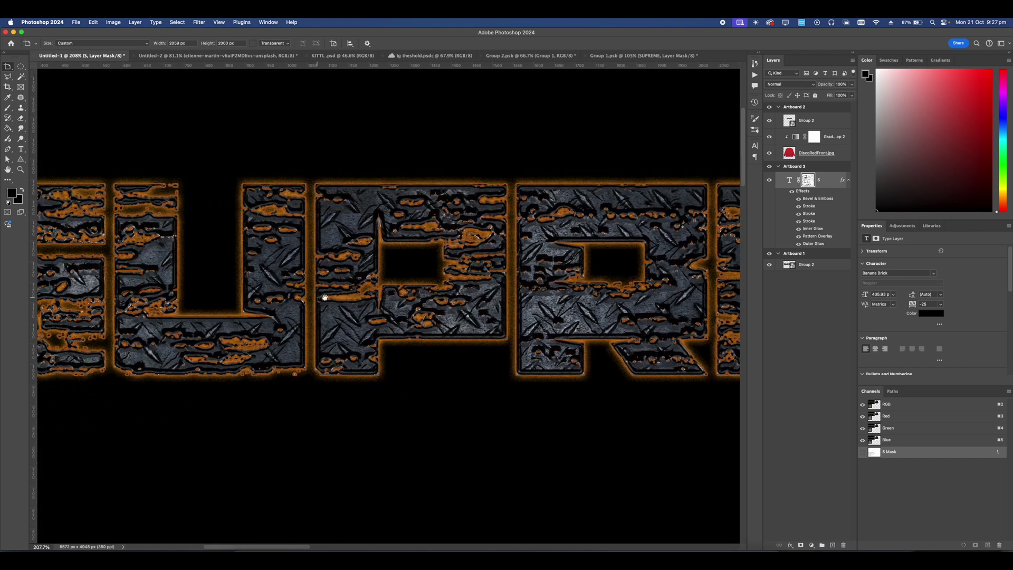
pyautogui.scroll(-8, 319, 302)
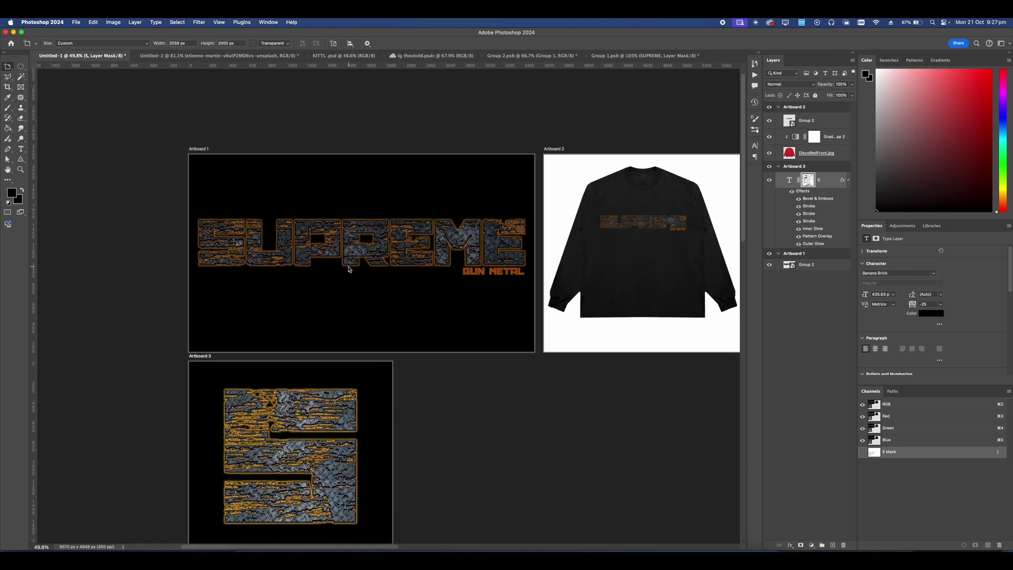
pyautogui.scroll(1, 359, 270)
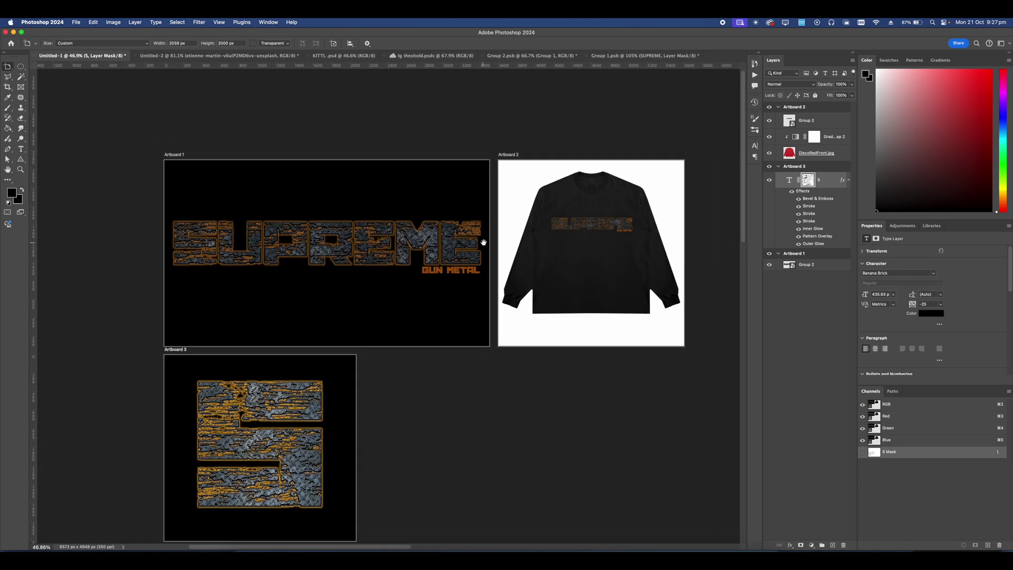